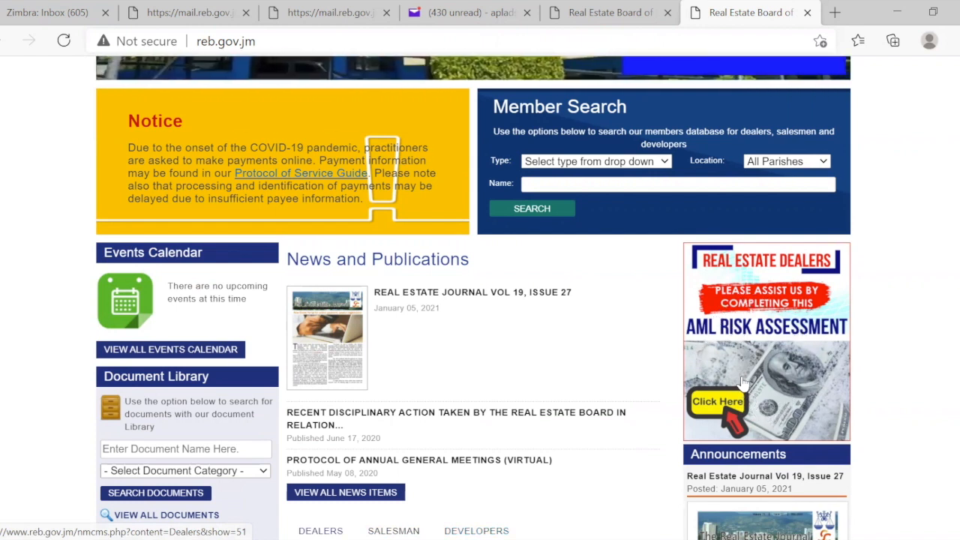
Step: Open the dealers' AML Risk Assessment questionnaire from the Real Estate Board home page
{"action": "left_click", "coordinate": [742, 382]}
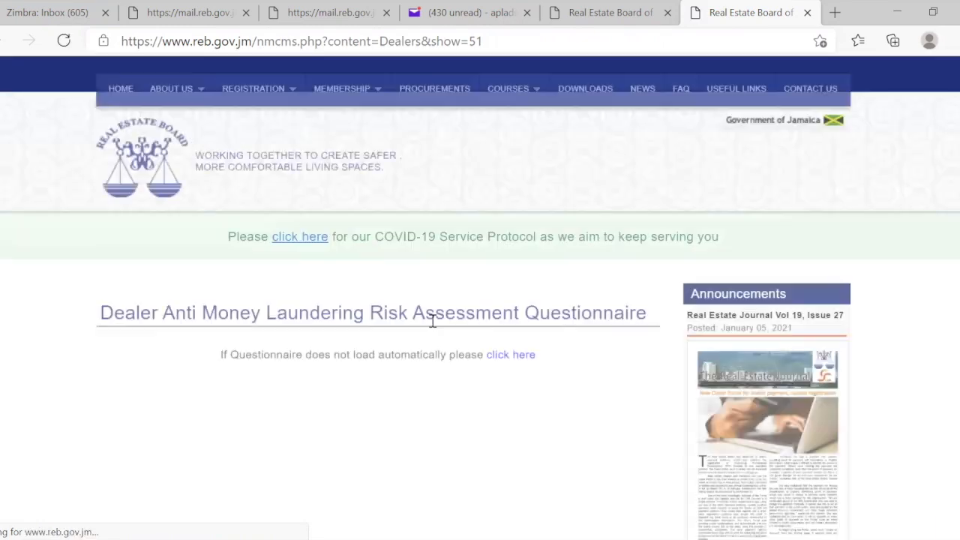
{"action": "scroll", "coordinate": [592, 363], "scroll_direction": "down", "scroll_amount": 12}
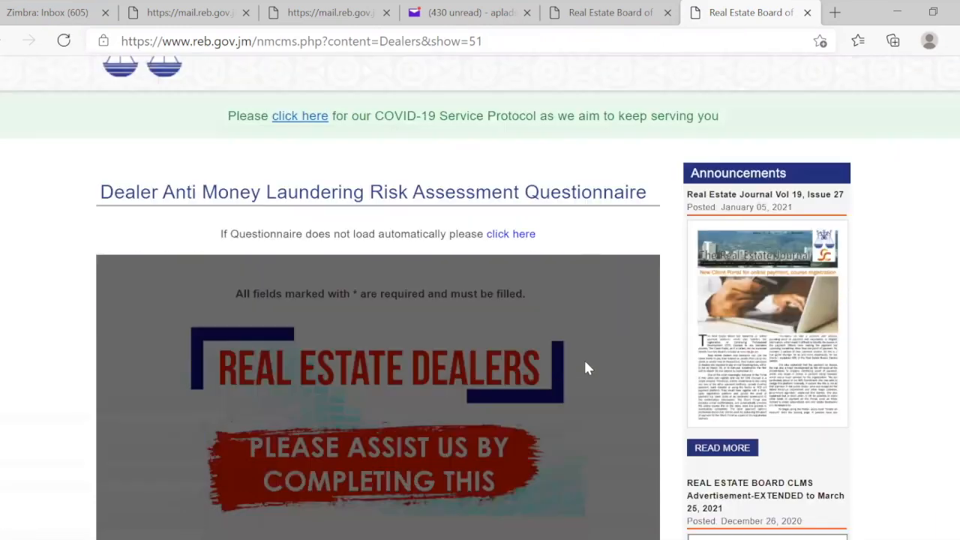
{"action": "scroll", "coordinate": [434, 411], "scroll_direction": "down", "scroll_amount": 4}
{"action": "scroll", "coordinate": [672, 381], "scroll_direction": "up", "scroll_amount": 5}
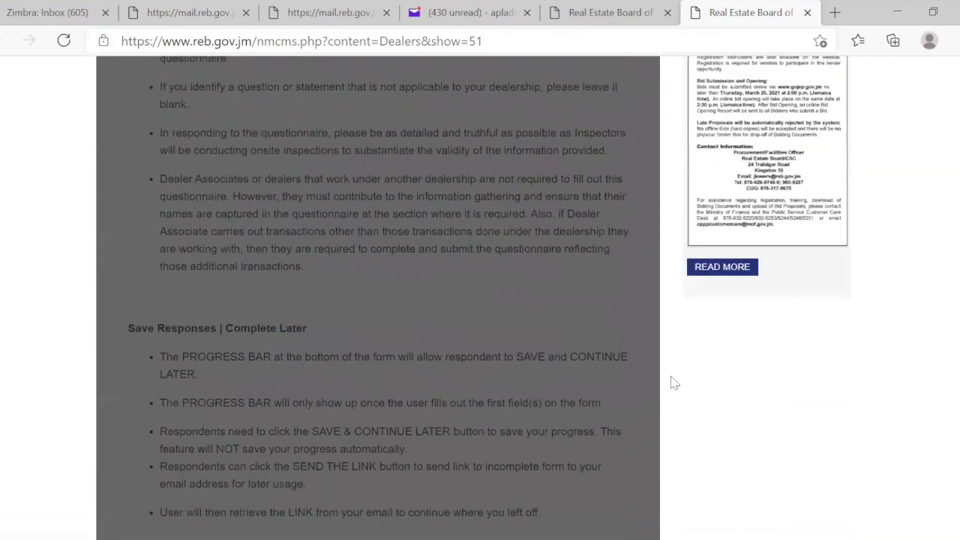
{"action": "scroll", "coordinate": [519, 376], "scroll_direction": "up", "scroll_amount": 4}
{"action": "scroll", "coordinate": [521, 371], "scroll_direction": "up", "scroll_amount": 5}
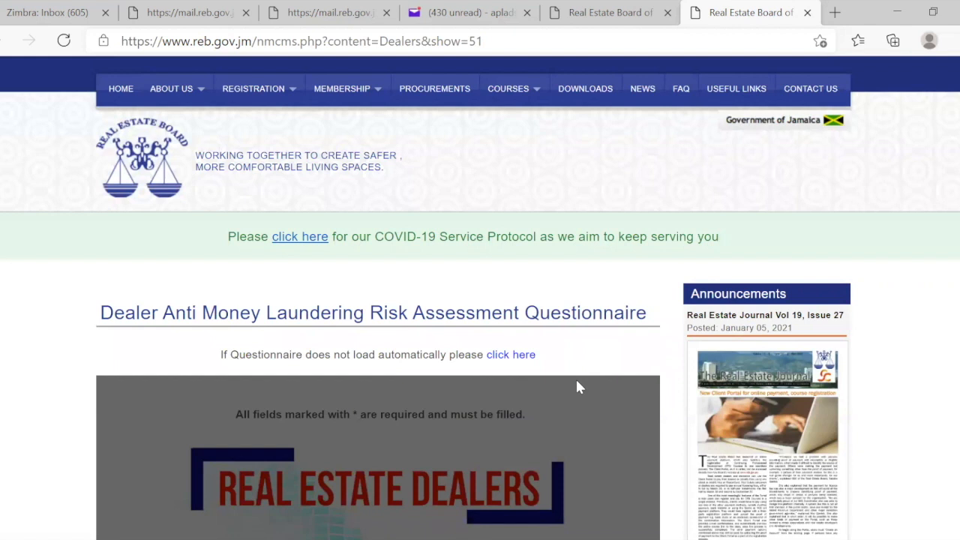
Step: Read the questionnaire's Instructions, including the guidance on non-applicable questions, truthful answers and dealer associates
{"action": "scroll", "coordinate": [584, 412], "scroll_direction": "down", "scroll_amount": 7}
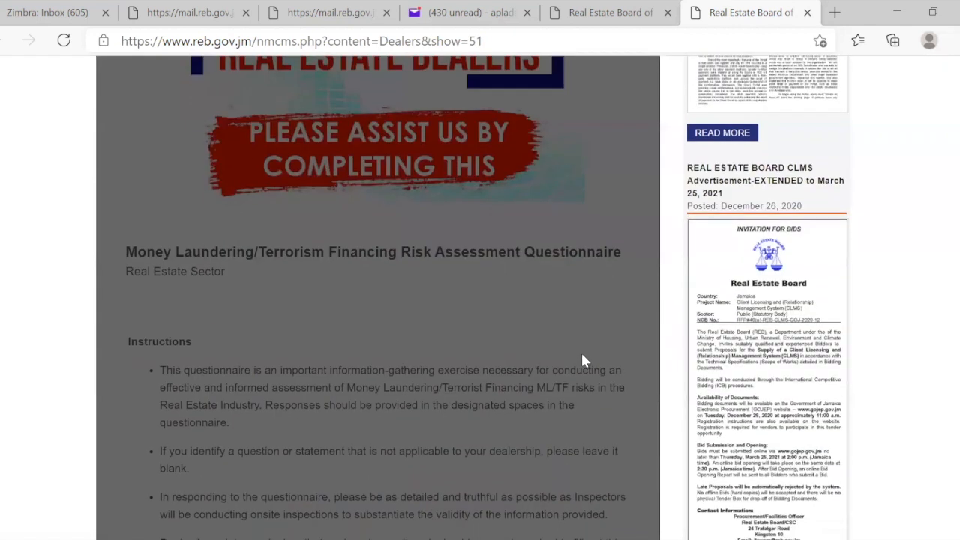
{"action": "scroll", "coordinate": [566, 357], "scroll_direction": "down", "scroll_amount": 3}
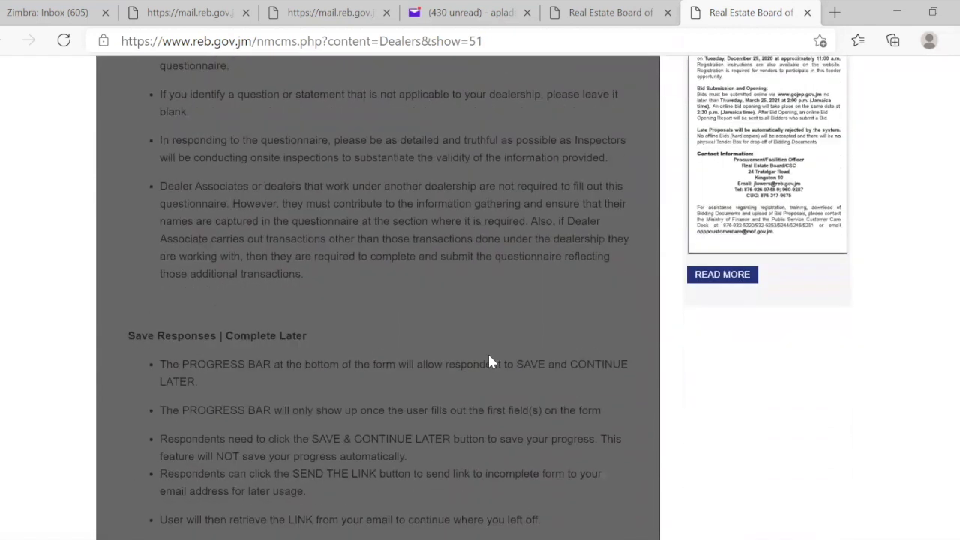
{"action": "scroll", "coordinate": [462, 358], "scroll_direction": "up", "scroll_amount": 3}
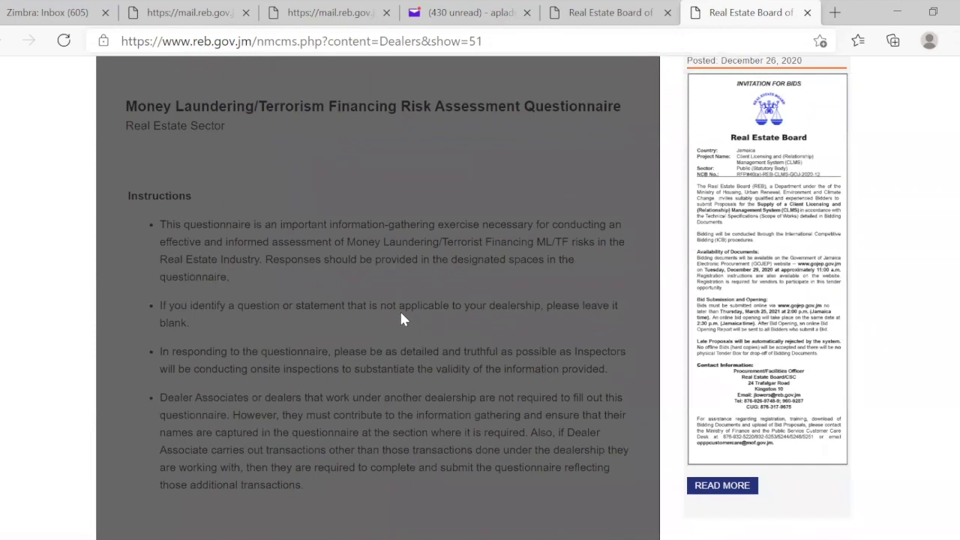
{"action": "scroll", "coordinate": [401, 319], "scroll_direction": "up", "scroll_amount": 1}
{"action": "scroll", "coordinate": [378, 317], "scroll_direction": "down", "scroll_amount": 1}
{"action": "scroll", "coordinate": [284, 305], "scroll_direction": "down", "scroll_amount": 1}
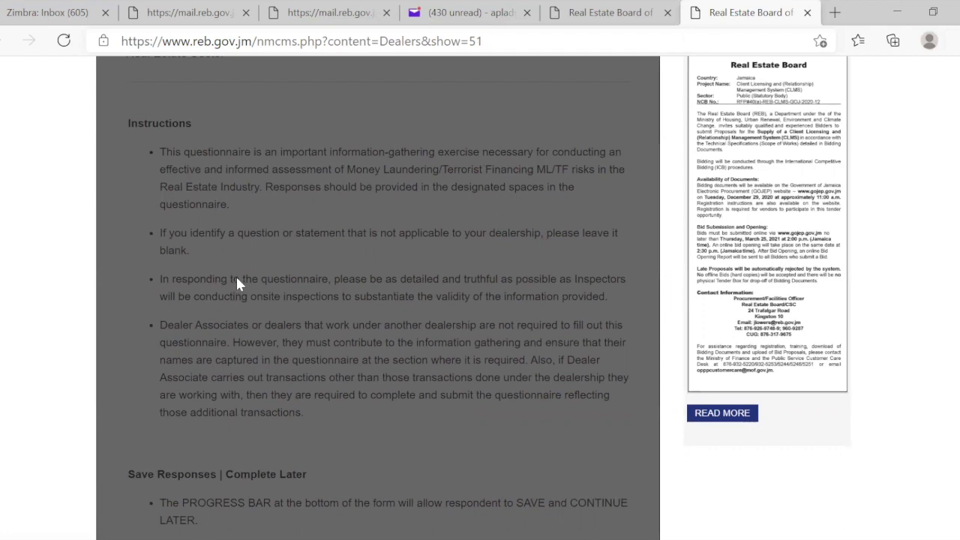
{"action": "scroll", "coordinate": [236, 274], "scroll_direction": "down", "scroll_amount": 1}
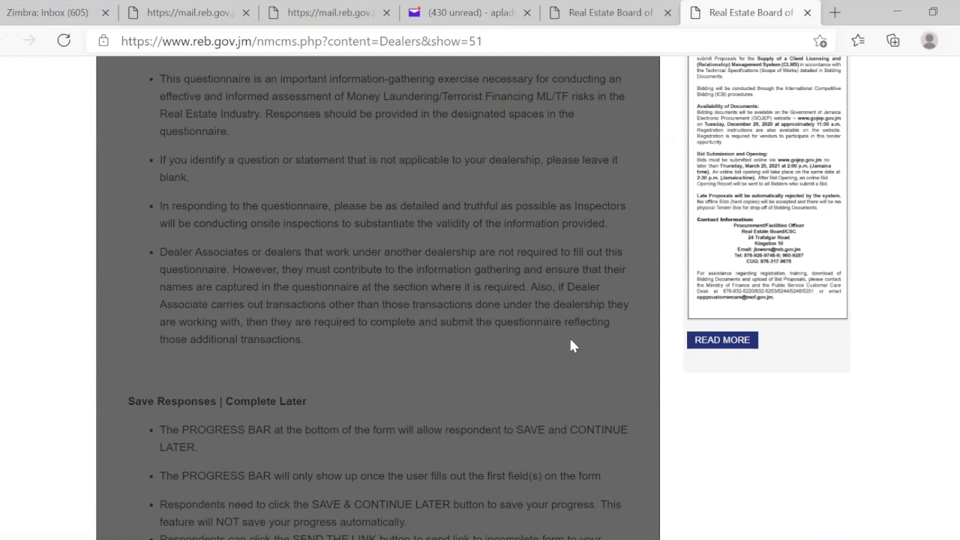
{"action": "scroll", "coordinate": [315, 375], "scroll_direction": "down", "scroll_amount": 1}
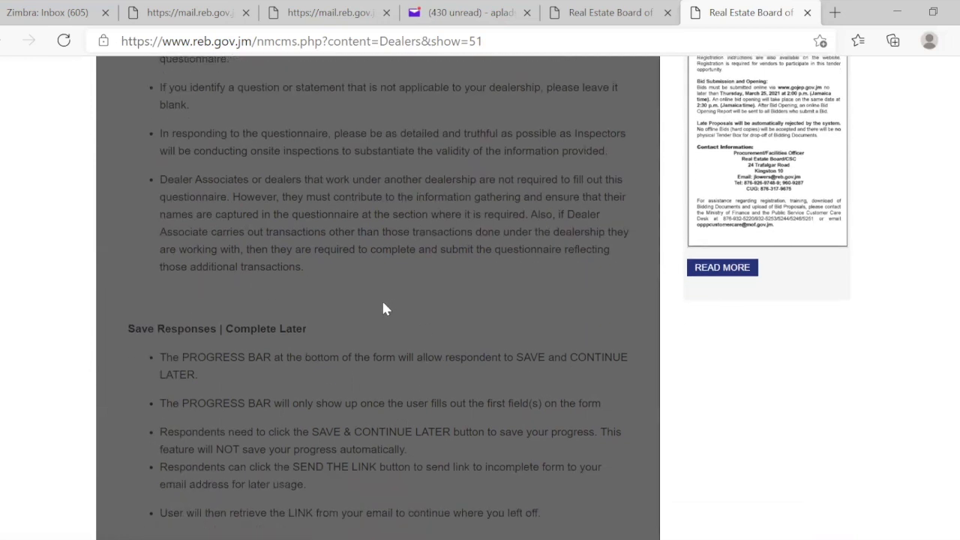
{"action": "scroll", "coordinate": [343, 303], "scroll_direction": "up", "scroll_amount": 1}
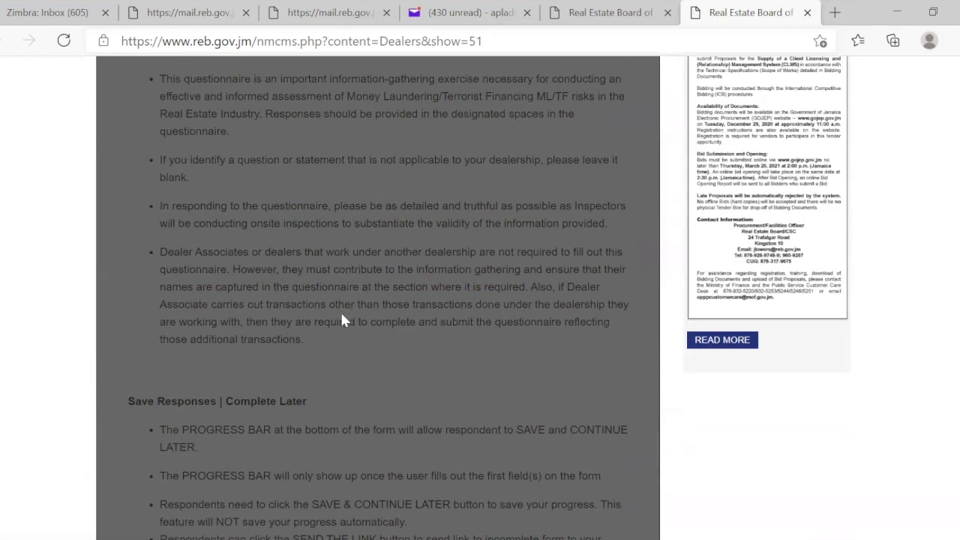
Step: Read the Save Responses | Complete Later notes and look over the email field, section list and submission area
{"action": "scroll", "coordinate": [341, 319], "scroll_direction": "down", "scroll_amount": 2}
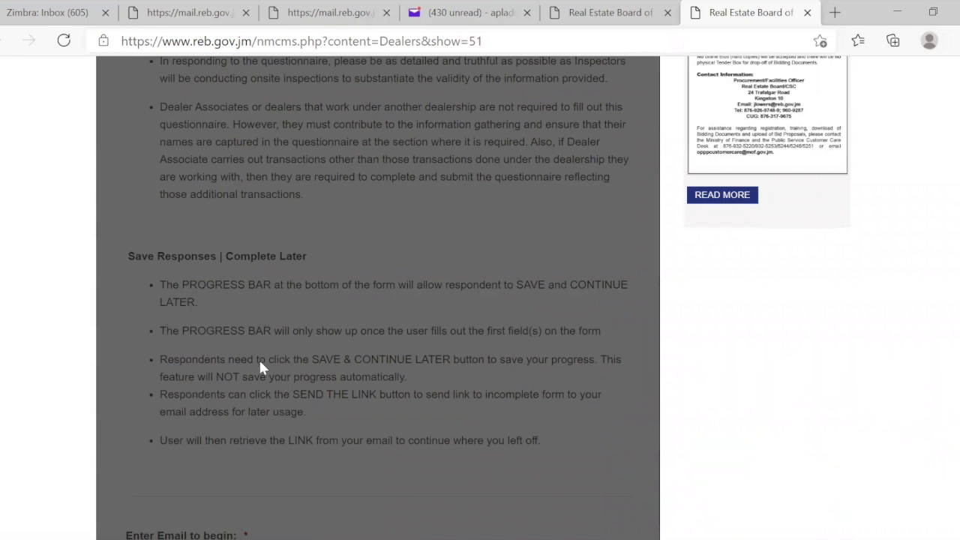
{"action": "scroll", "coordinate": [277, 377], "scroll_direction": "down", "scroll_amount": 1}
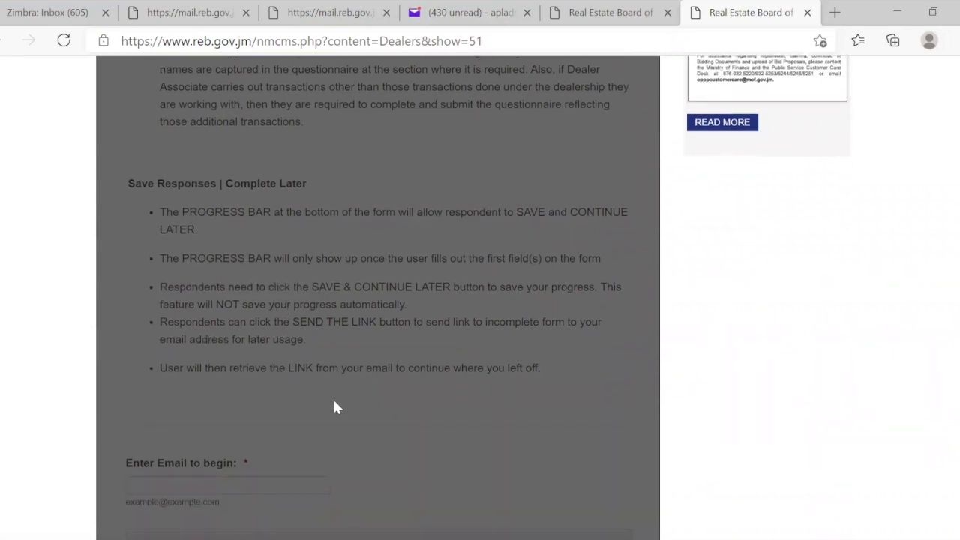
{"action": "scroll", "coordinate": [312, 407], "scroll_direction": "down", "scroll_amount": 4}
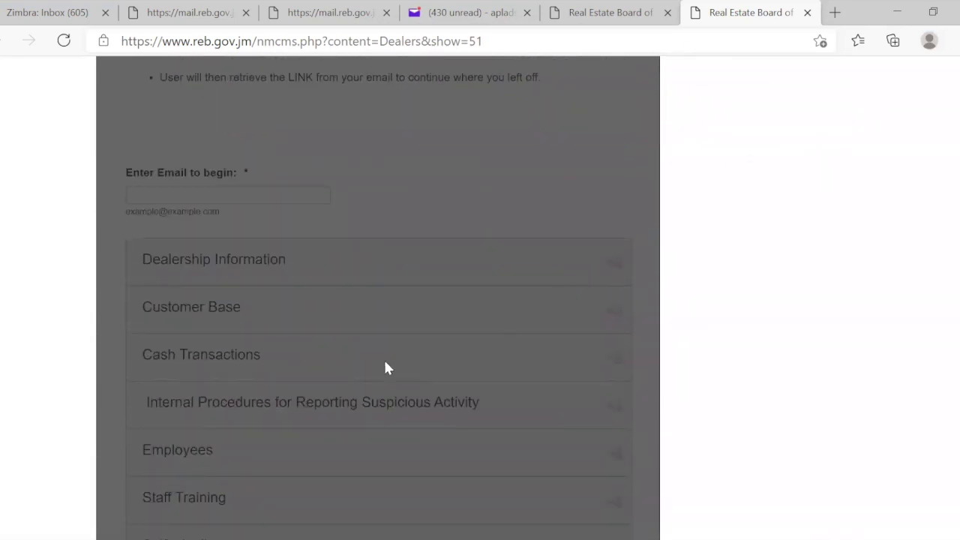
{"action": "scroll", "coordinate": [363, 379], "scroll_direction": "up", "scroll_amount": 3}
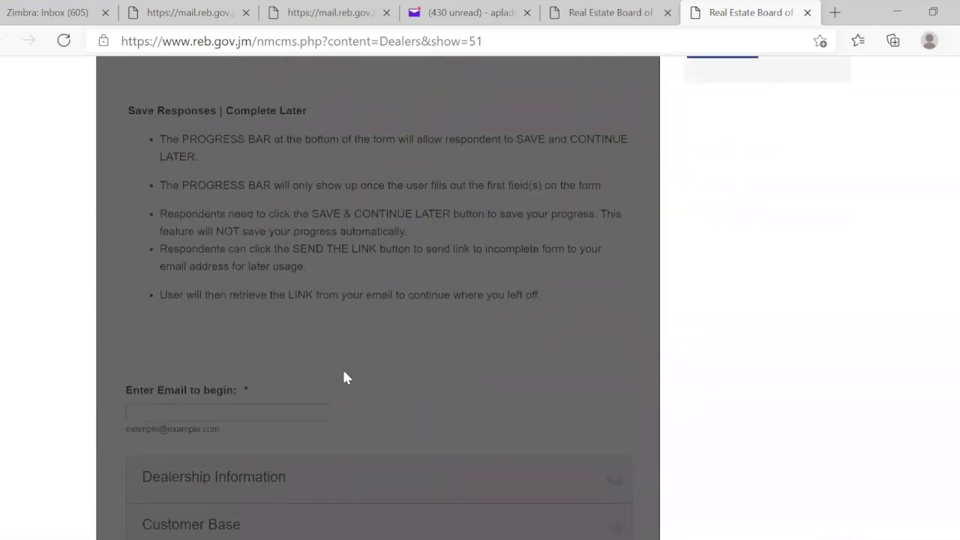
{"action": "scroll", "coordinate": [354, 378], "scroll_direction": "down", "scroll_amount": 7}
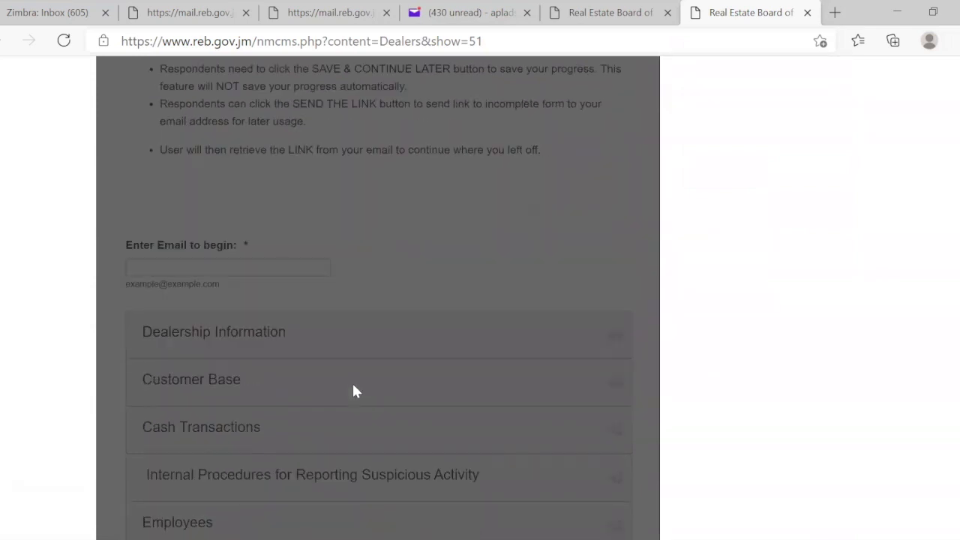
{"action": "scroll", "coordinate": [355, 412], "scroll_direction": "down", "scroll_amount": 5}
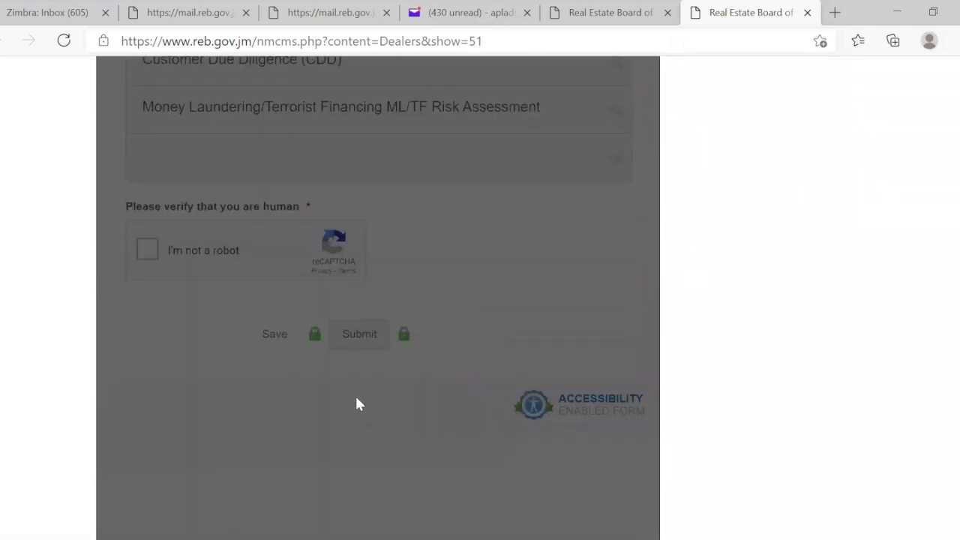
{"action": "scroll", "coordinate": [480, 324], "scroll_direction": "up", "scroll_amount": 8}
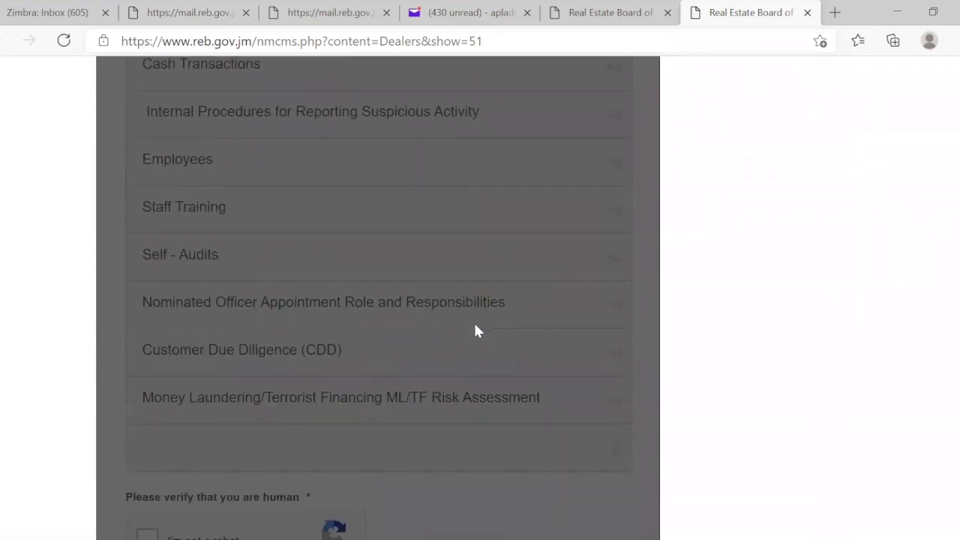
{"action": "scroll", "coordinate": [274, 339], "scroll_direction": "up", "scroll_amount": 4}
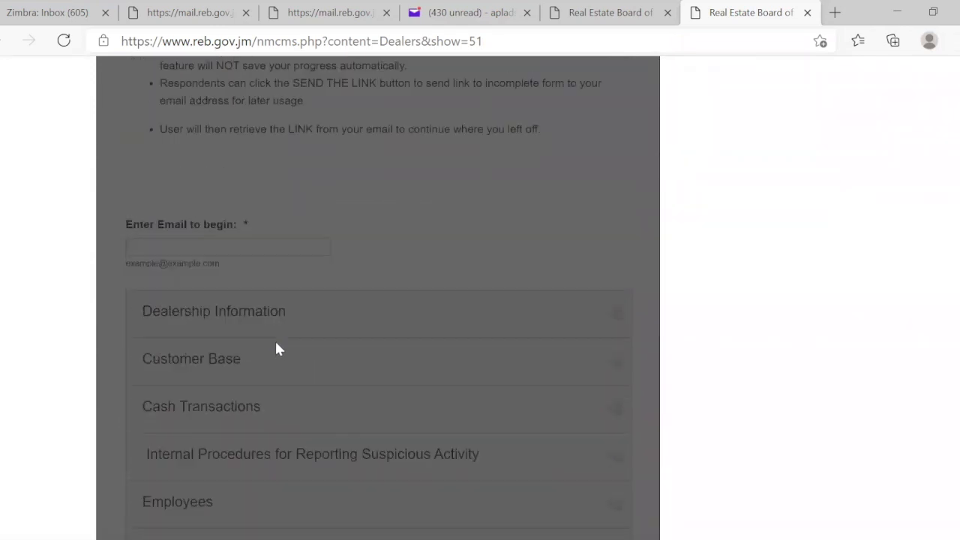
Step: Switch to the other open copy of the questionnaire and go to its save notes and email field
{"action": "left_click", "coordinate": [605, 14]}
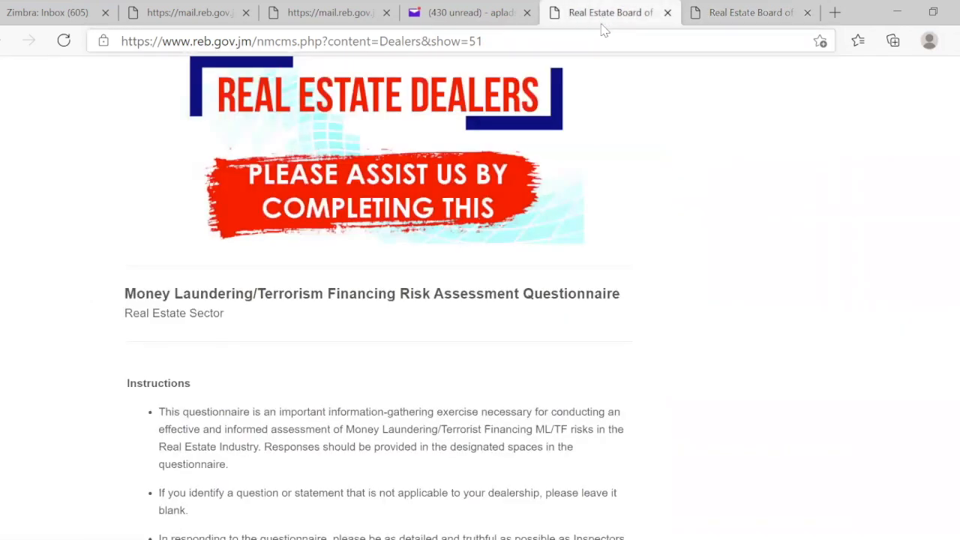
{"action": "scroll", "coordinate": [424, 307], "scroll_direction": "down", "scroll_amount": 3}
{"action": "scroll", "coordinate": [435, 309], "scroll_direction": "up", "scroll_amount": 9}
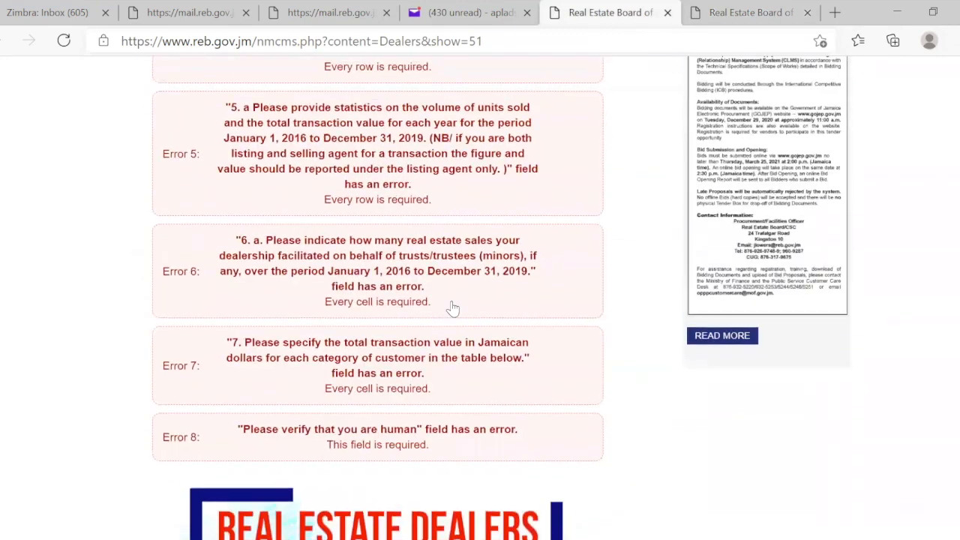
{"action": "scroll", "coordinate": [453, 307], "scroll_direction": "down", "scroll_amount": 13}
{"action": "scroll", "coordinate": [373, 310], "scroll_direction": "up", "scroll_amount": 1}
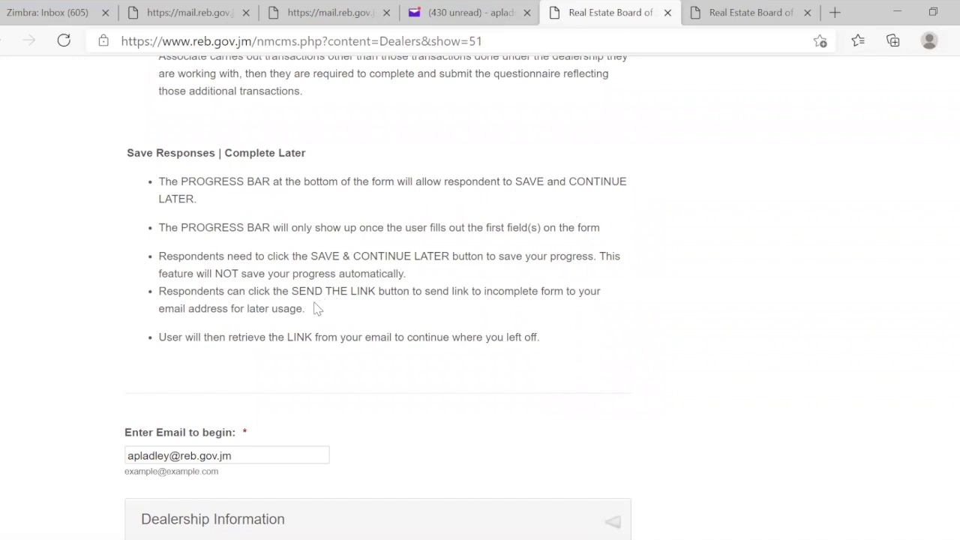
Step: Look over the collapsed questionnaire sections, from Dealership Information to the ML/TF Risk Assessment
{"action": "scroll", "coordinate": [434, 398], "scroll_direction": "down", "scroll_amount": 1}
{"action": "scroll", "coordinate": [434, 397], "scroll_direction": "down", "scroll_amount": 4}
{"action": "left_click", "coordinate": [627, 296]}
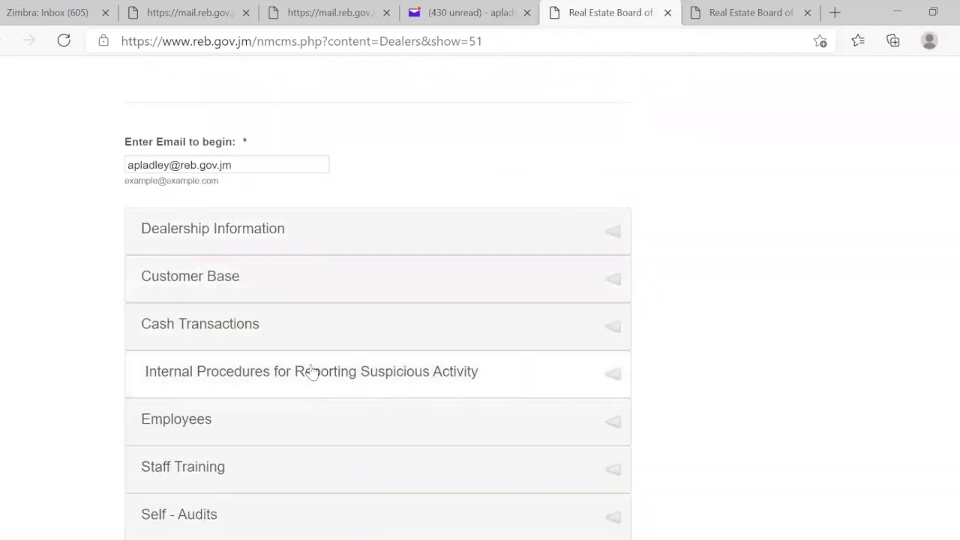
{"action": "scroll", "coordinate": [311, 373], "scroll_direction": "up", "scroll_amount": 2}
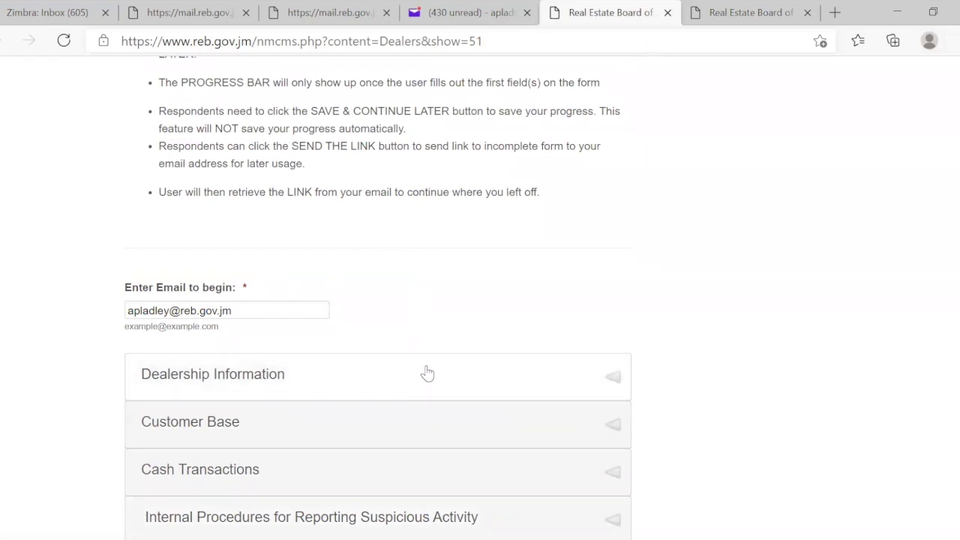
{"action": "scroll", "coordinate": [424, 375], "scroll_direction": "down", "scroll_amount": 1}
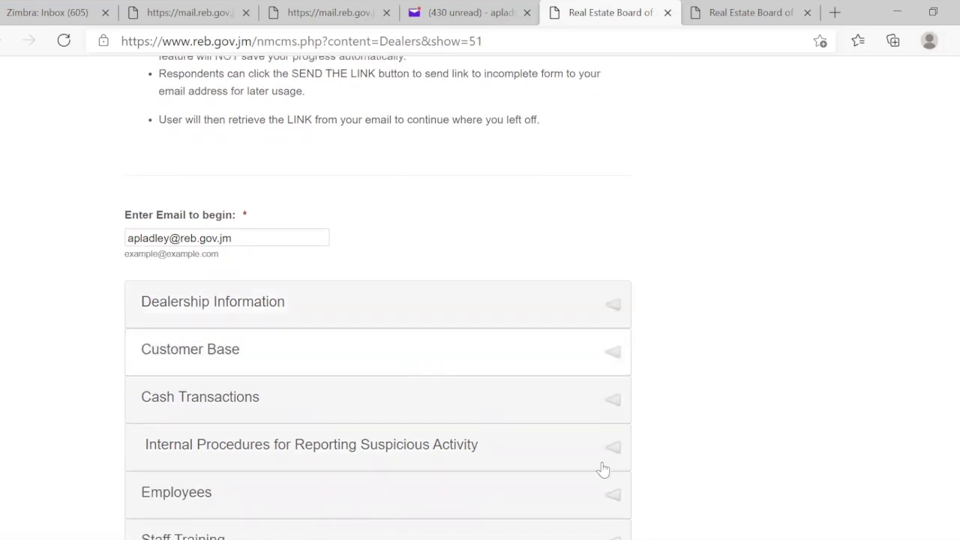
{"action": "scroll", "coordinate": [732, 393], "scroll_direction": "down", "scroll_amount": 1}
{"action": "scroll", "coordinate": [729, 390], "scroll_direction": "down", "scroll_amount": 3}
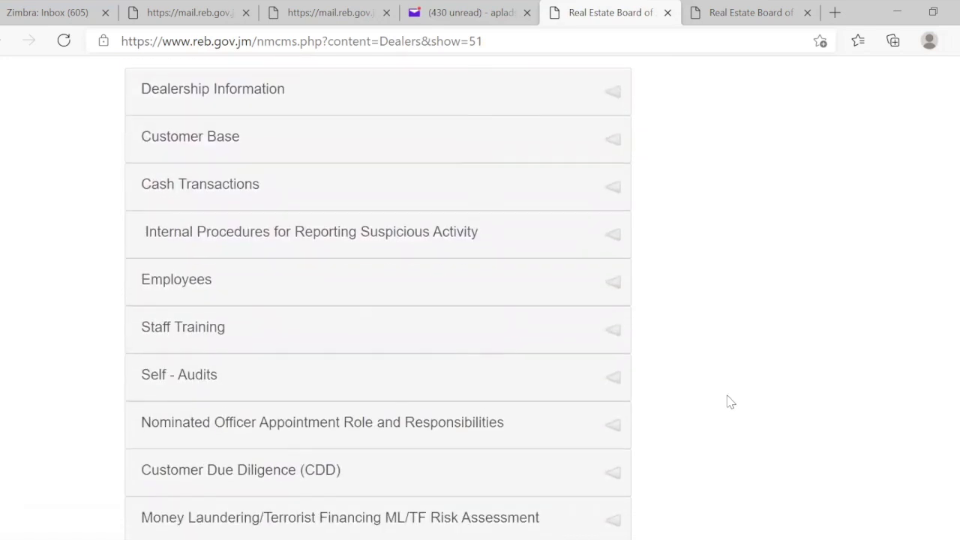
{"action": "scroll", "coordinate": [726, 399], "scroll_direction": "up", "scroll_amount": 4}
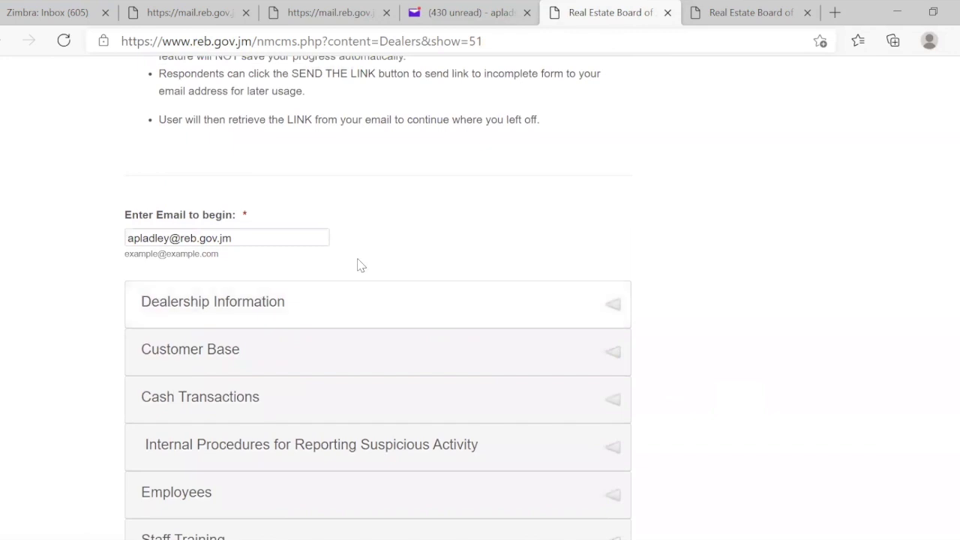
Step: Focus the starting email field, expand Dealership Information and review its dealer license, dealership type and staffing questions
{"action": "left_click", "coordinate": [250, 239]}
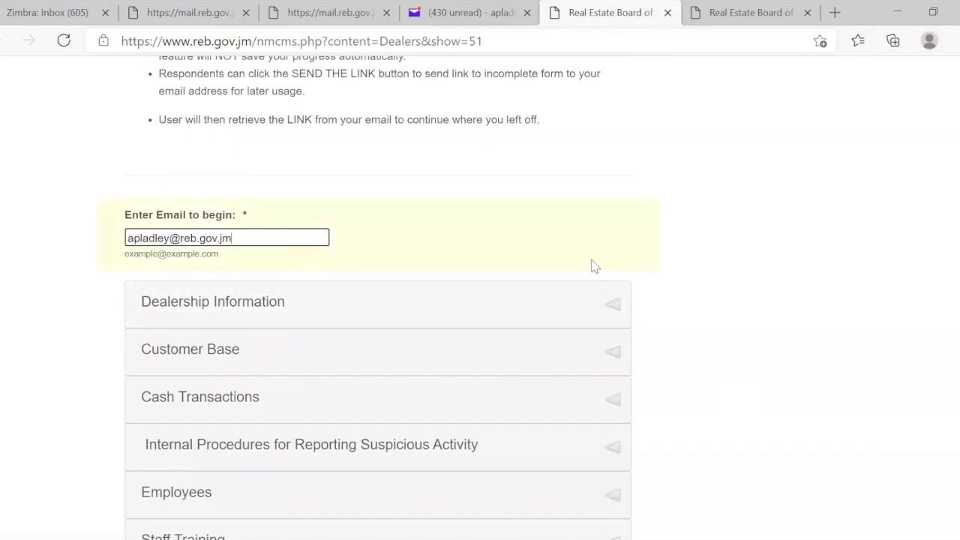
{"action": "left_click", "coordinate": [615, 312]}
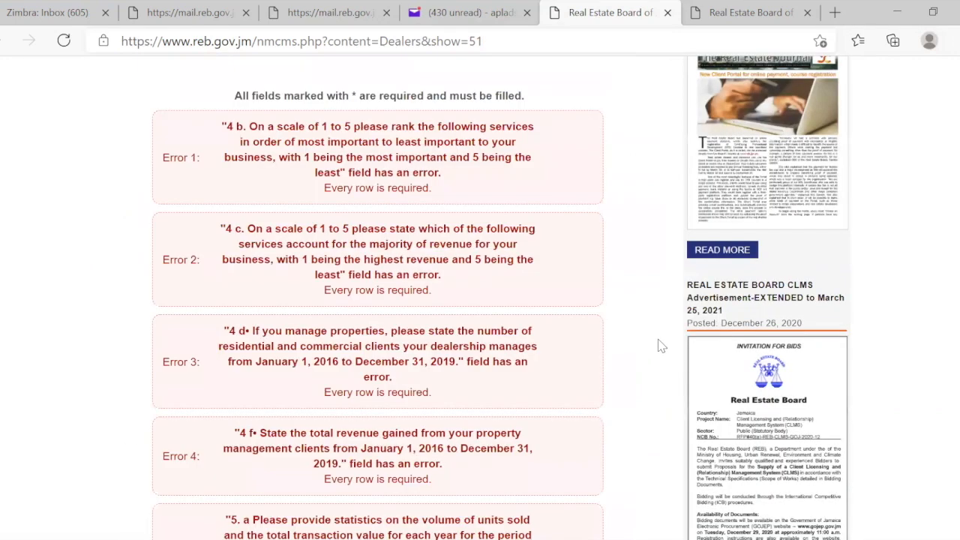
{"action": "scroll", "coordinate": [651, 315], "scroll_direction": "down", "scroll_amount": 1}
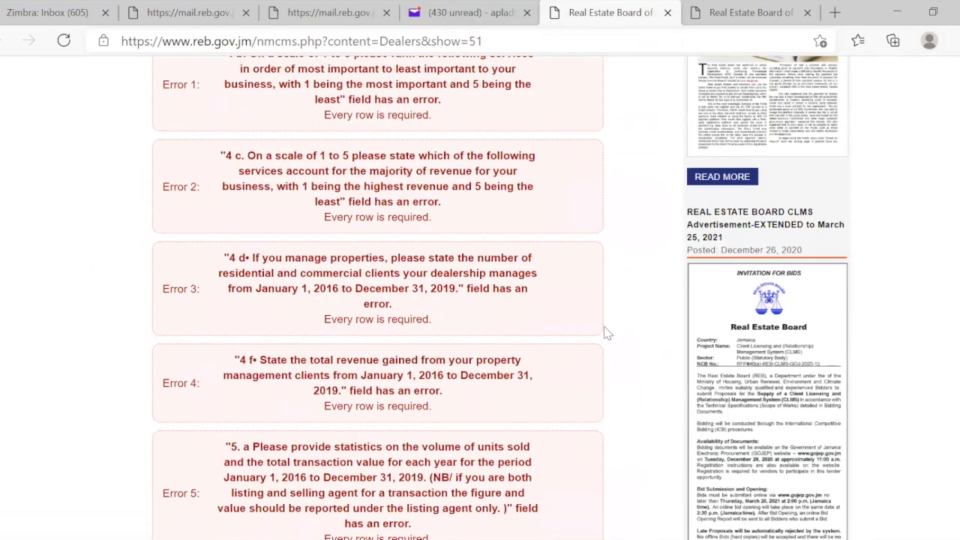
{"action": "scroll", "coordinate": [567, 371], "scroll_direction": "up", "scroll_amount": 4}
{"action": "scroll", "coordinate": [555, 375], "scroll_direction": "down", "scroll_amount": 15}
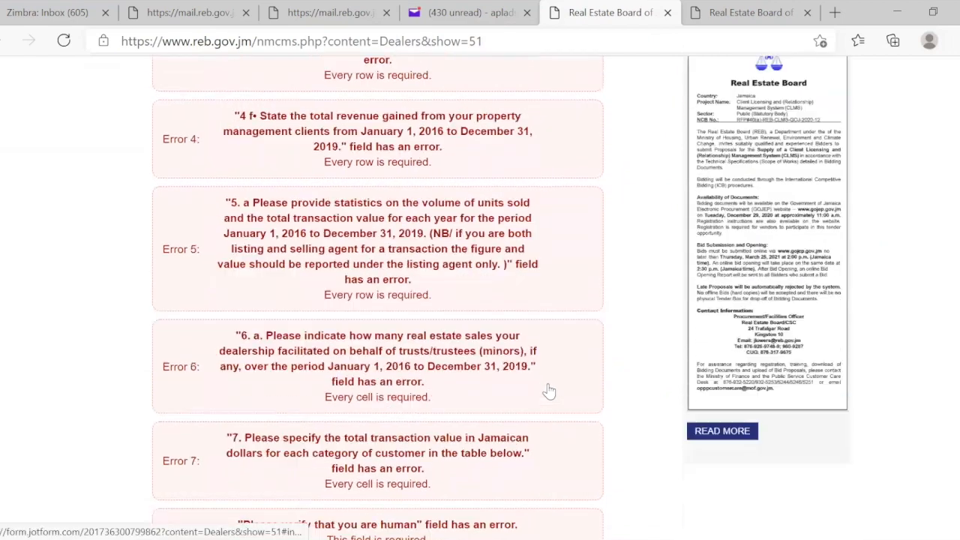
{"action": "scroll", "coordinate": [551, 385], "scroll_direction": "down", "scroll_amount": 5}
{"action": "scroll", "coordinate": [551, 385], "scroll_direction": "up", "scroll_amount": 4}
{"action": "scroll", "coordinate": [548, 382], "scroll_direction": "down", "scroll_amount": 10}
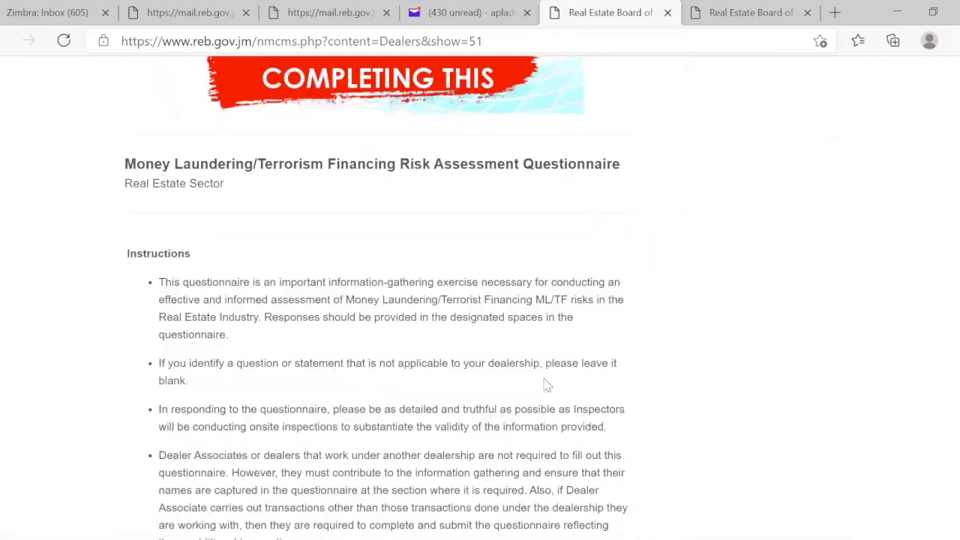
{"action": "scroll", "coordinate": [314, 353], "scroll_direction": "down", "scroll_amount": 2}
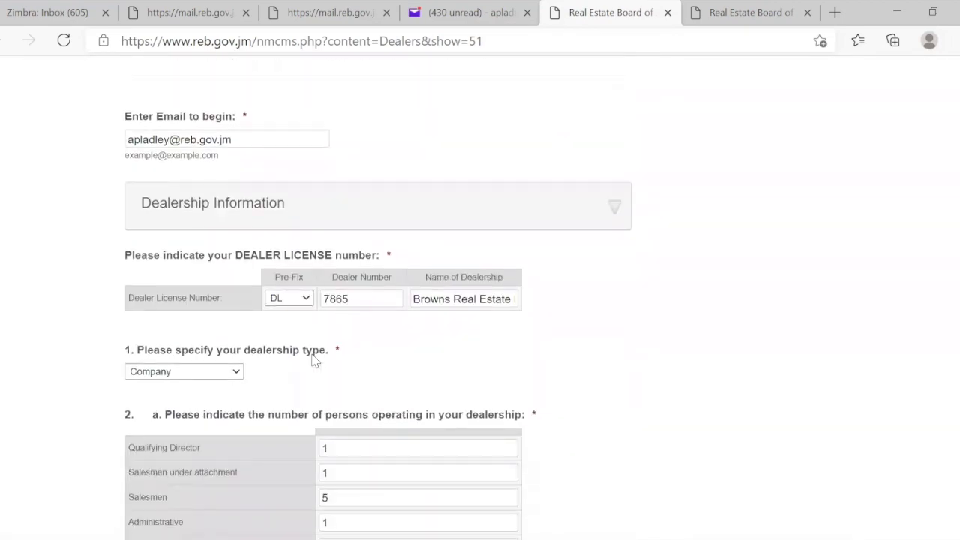
{"action": "scroll", "coordinate": [418, 313], "scroll_direction": "down", "scroll_amount": 2}
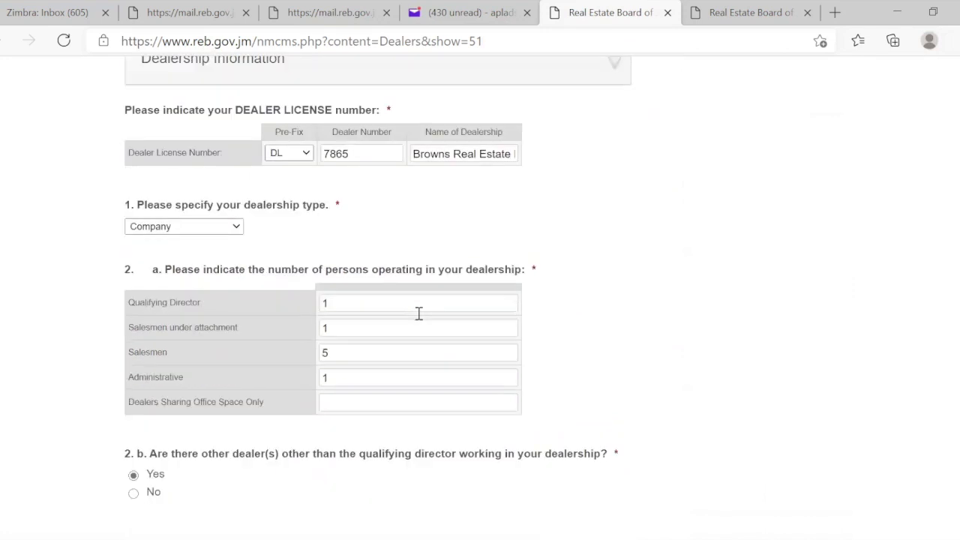
{"action": "scroll", "coordinate": [405, 358], "scroll_direction": "up", "scroll_amount": 3}
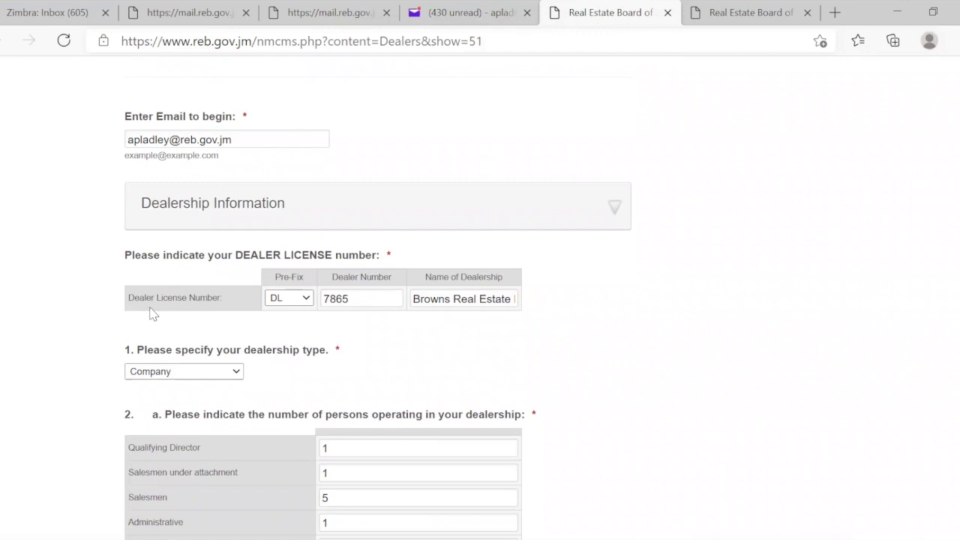
Step: Select DL as the dealer license prefix and put the cursor in the dealer number field
{"action": "left_click", "coordinate": [306, 299]}
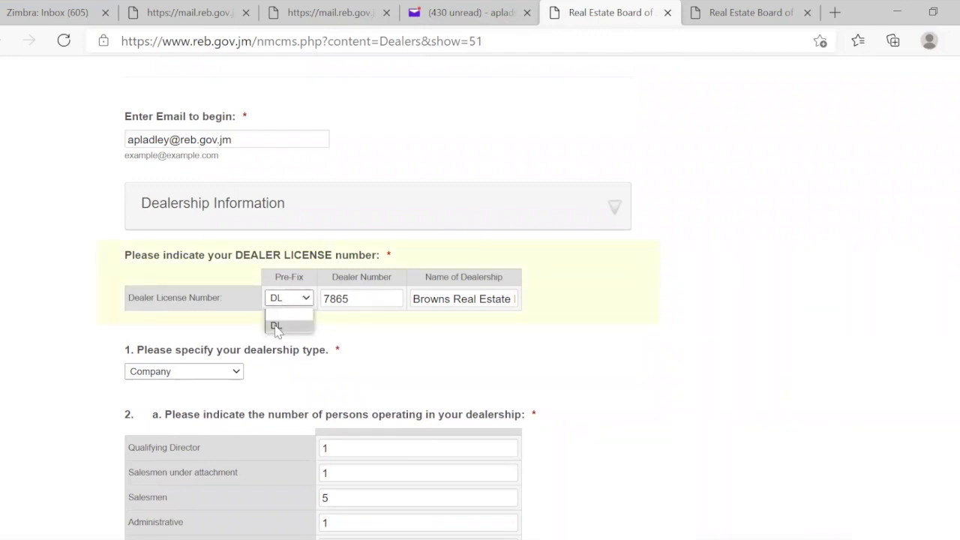
{"action": "left_click", "coordinate": [276, 327]}
{"action": "left_click", "coordinate": [362, 298]}
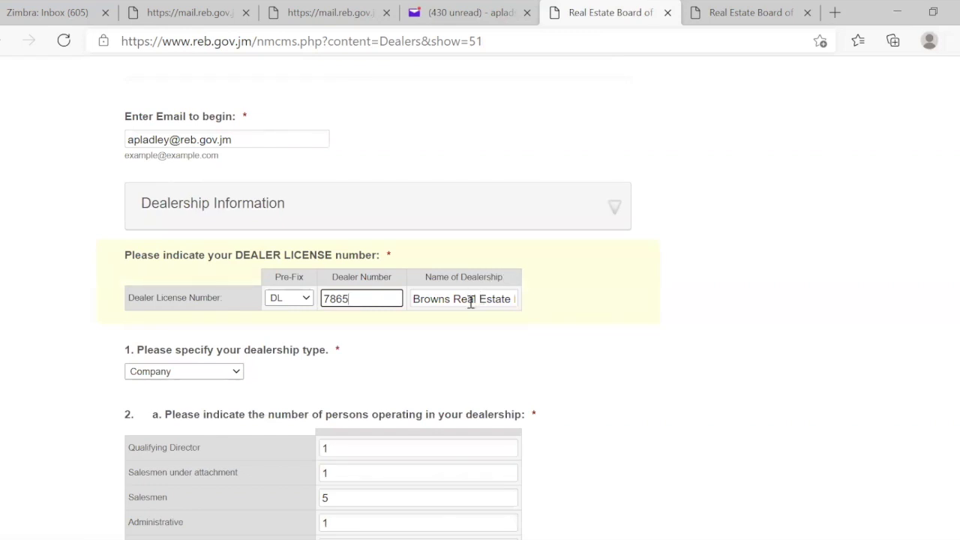
Step: Look through the dealership type choices in question 1 and close the list without changing the selection
{"action": "scroll", "coordinate": [248, 356], "scroll_direction": "down", "scroll_amount": 1}
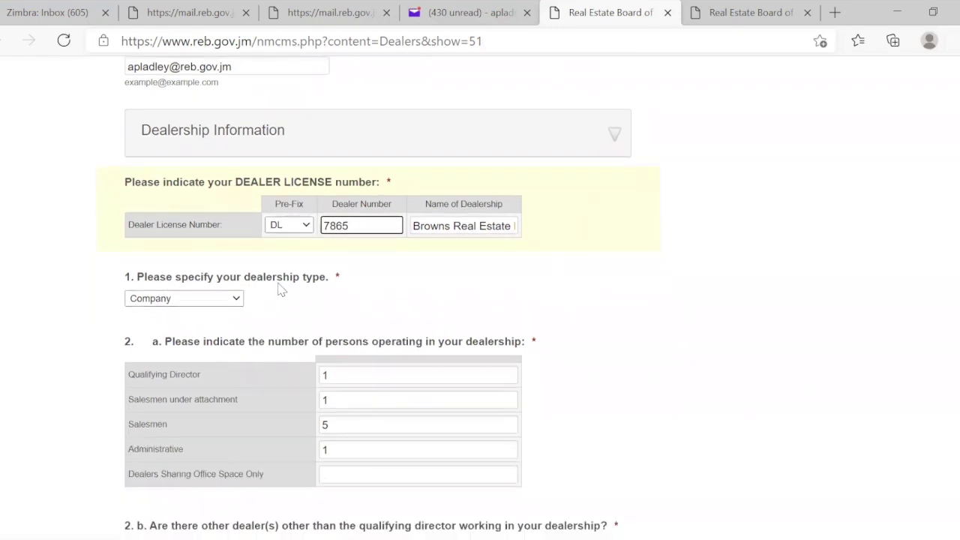
{"action": "left_click", "coordinate": [237, 300]}
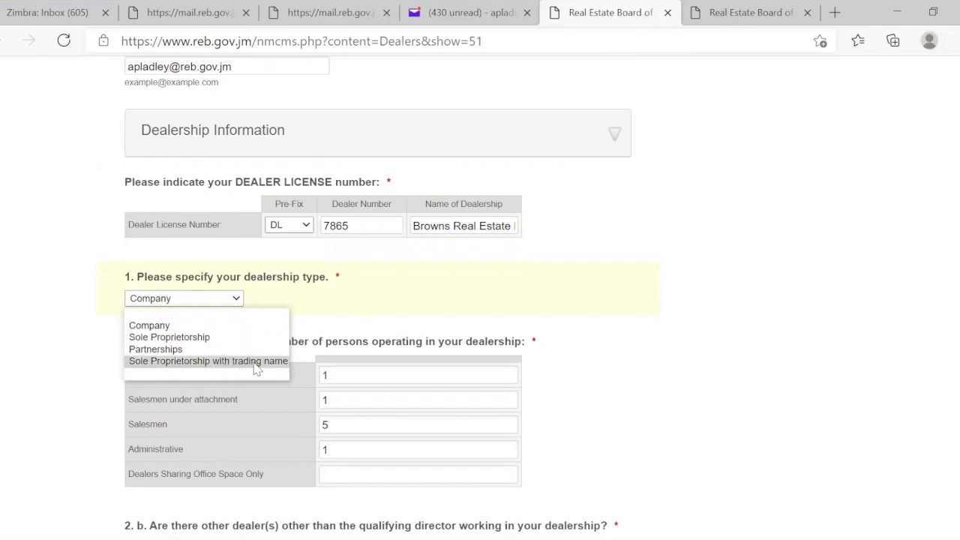
{"action": "left_click", "coordinate": [341, 307]}
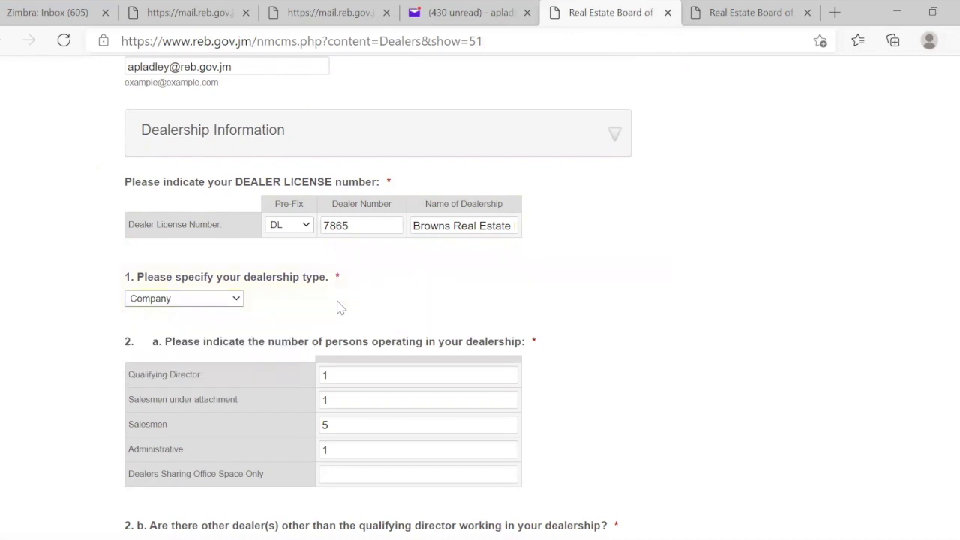
Step: Move through the Name of Dealership entry to its end to read the full dealership name
{"action": "left_click", "coordinate": [431, 229]}
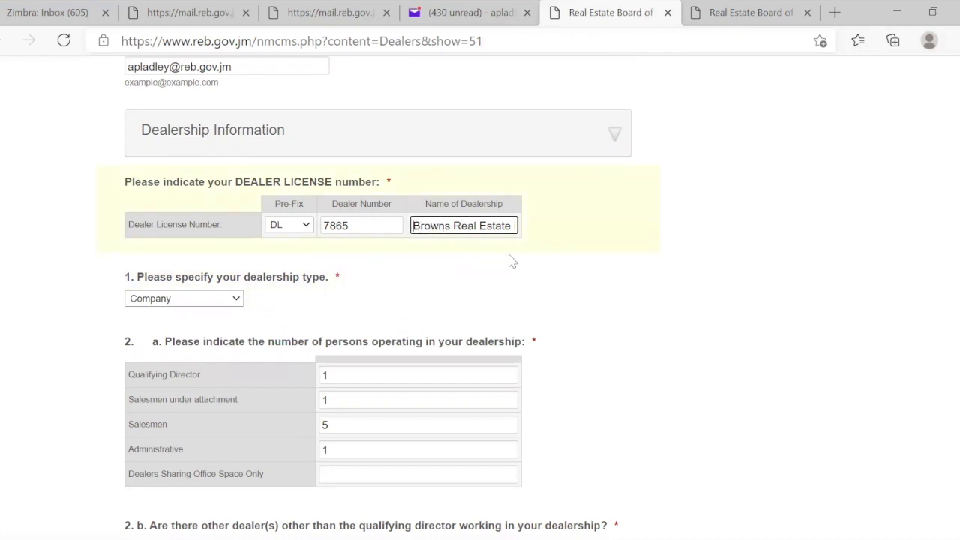
{"action": "key", "text": "Right"}
{"action": "key", "text": "Right"}
{"action": "key", "text": "Right"}
{"action": "key", "text": "Right"}
{"action": "key", "text": "Right"}
{"action": "key", "text": "Right"}
{"action": "key", "text": "Right"}
{"action": "key", "text": "Right"}
{"action": "key", "text": "Right"}
{"action": "key", "text": "Right"}
{"action": "key", "text": "Right"}
{"action": "key", "text": "Right"}
{"action": "key", "text": "Right"}
{"action": "key", "text": "Right"}
{"action": "key", "text": "Right"}
{"action": "key", "text": "Right"}
{"action": "key", "text": "Right"}
{"action": "key", "text": "Right"}
{"action": "key", "text": "Right"}
{"action": "key", "text": "Right"}
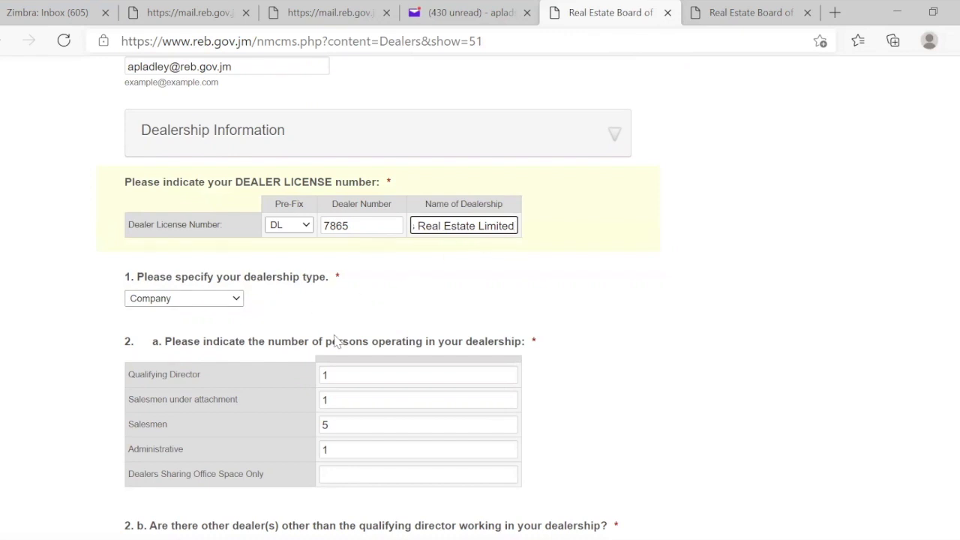
Step: Go through each staffing field of question 2a, from Qualifying Director to Dealers Sharing Office Space Only
{"action": "scroll", "coordinate": [323, 336], "scroll_direction": "down", "scroll_amount": 2}
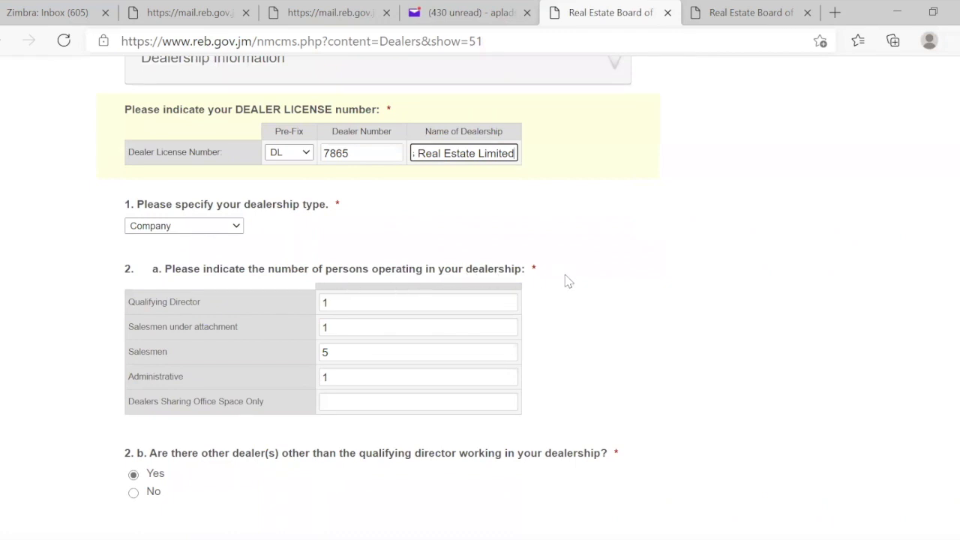
{"action": "scroll", "coordinate": [559, 285], "scroll_direction": "down", "scroll_amount": 2}
{"action": "scroll", "coordinate": [562, 321], "scroll_direction": "up", "scroll_amount": 2}
{"action": "left_click", "coordinate": [360, 300]}
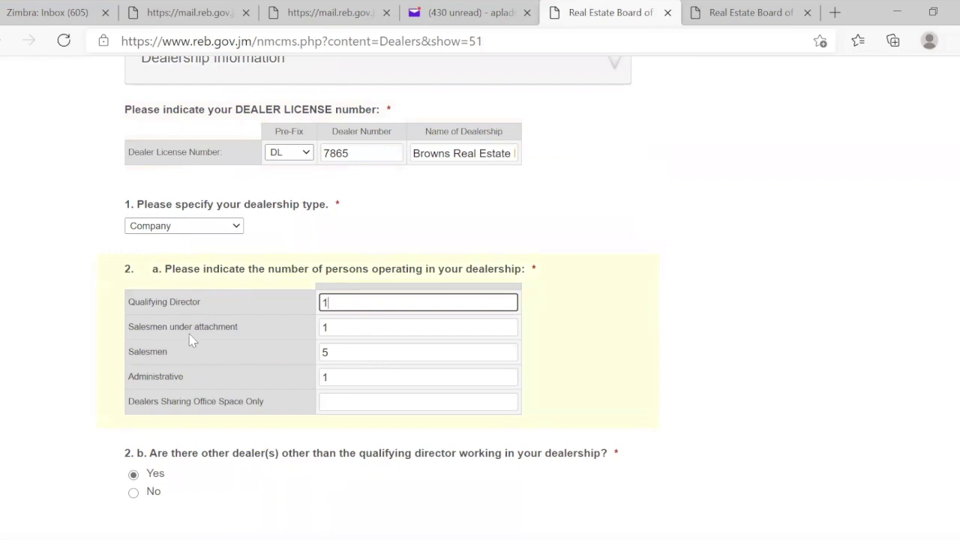
{"action": "left_click", "coordinate": [362, 331]}
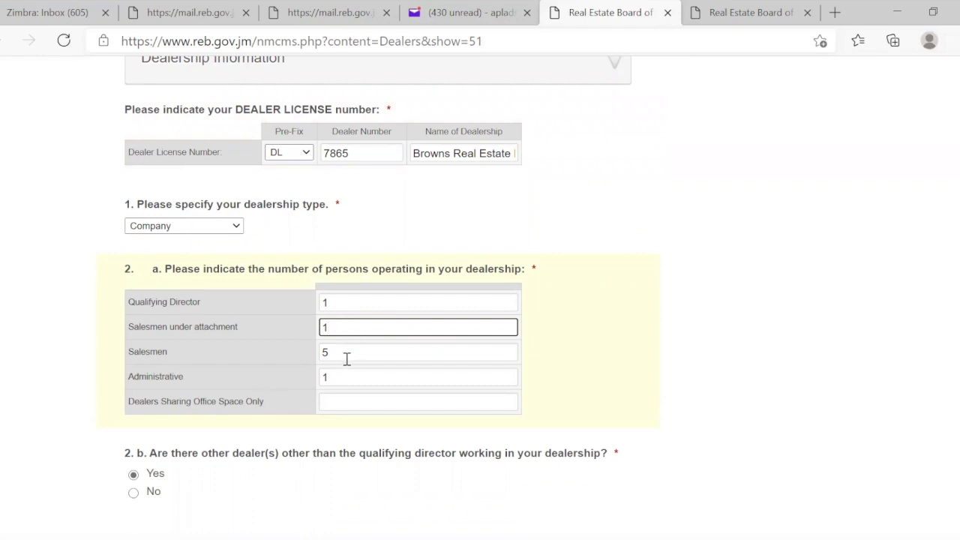
{"action": "left_click", "coordinate": [346, 352]}
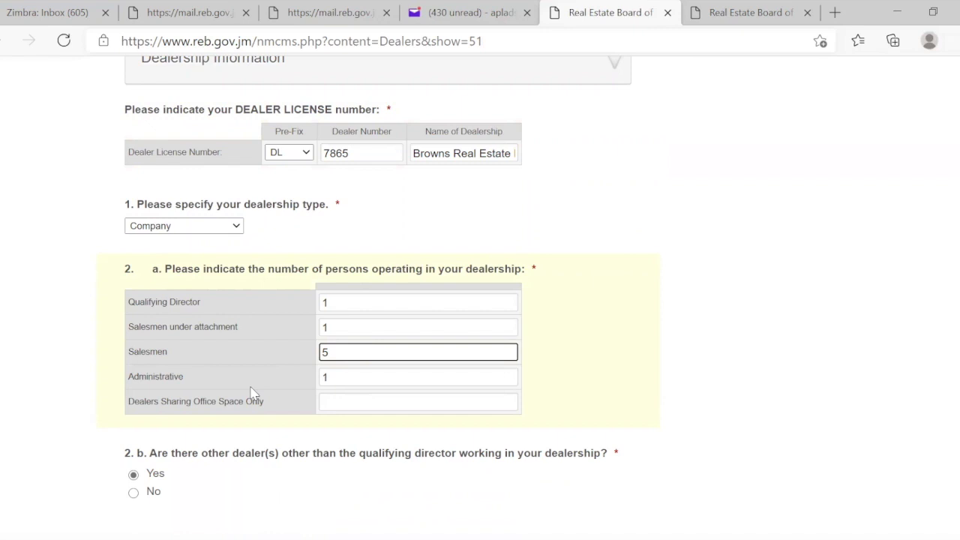
{"action": "left_click", "coordinate": [336, 379]}
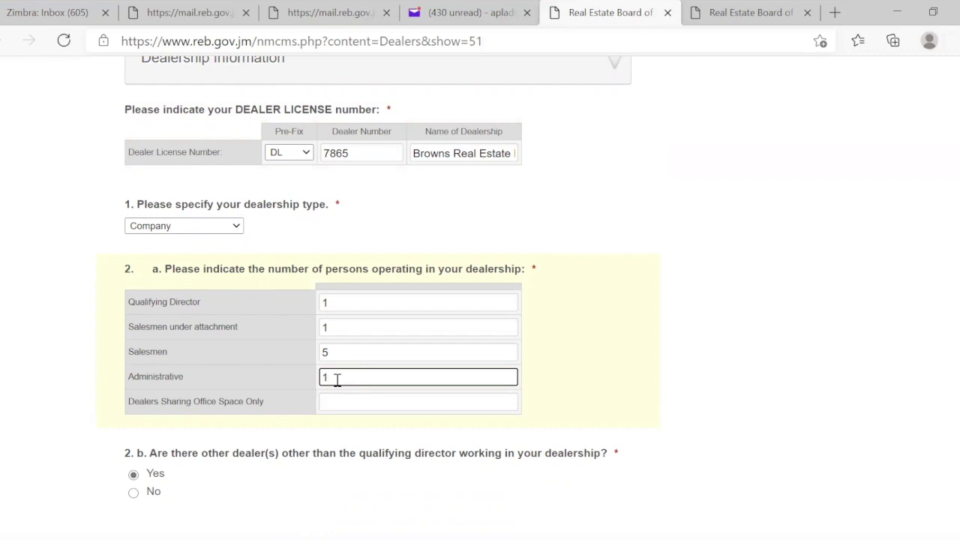
{"action": "left_click", "coordinate": [330, 402]}
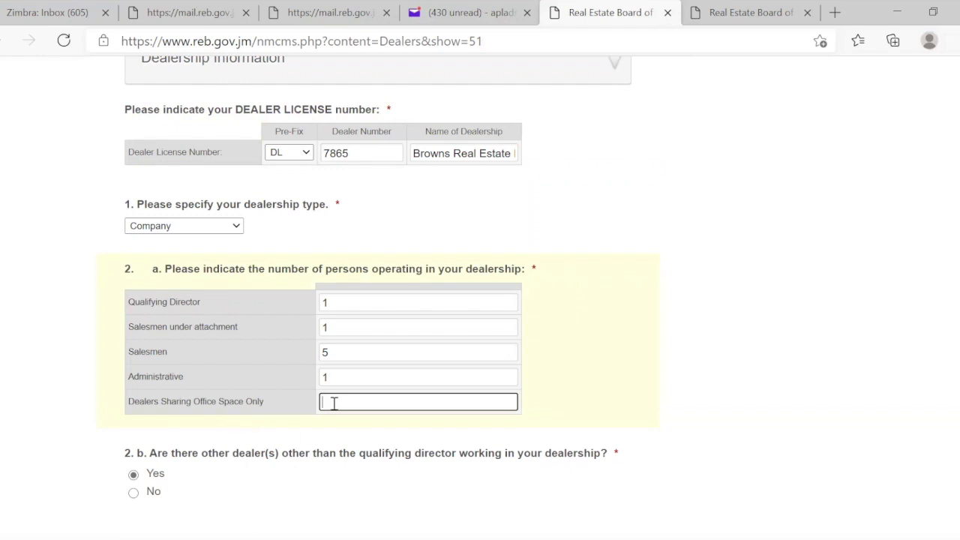
Step: Answer No to question 2b about other dealers in the dealership, and set the answer back to Yes
{"action": "scroll", "coordinate": [375, 417], "scroll_direction": "down", "scroll_amount": 1}
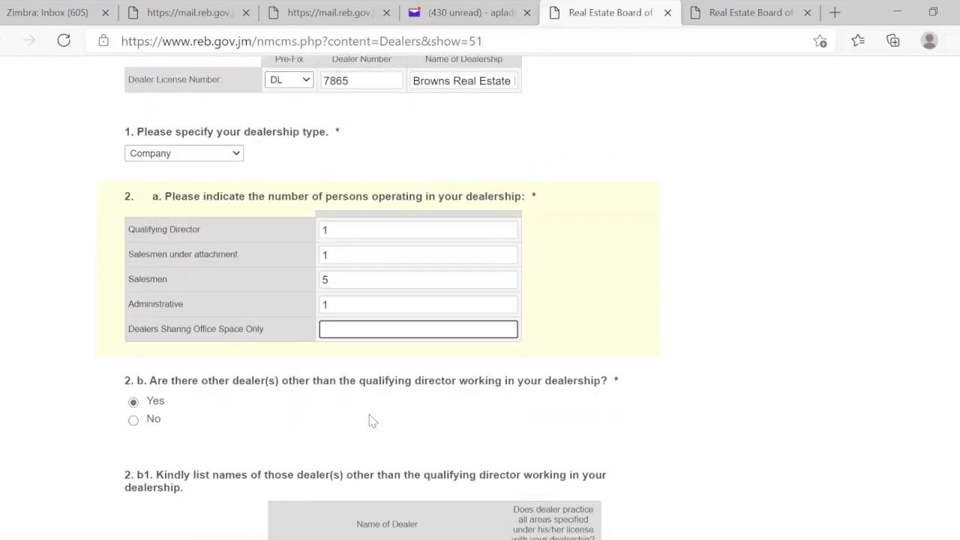
{"action": "scroll", "coordinate": [225, 390], "scroll_direction": "down", "scroll_amount": 1}
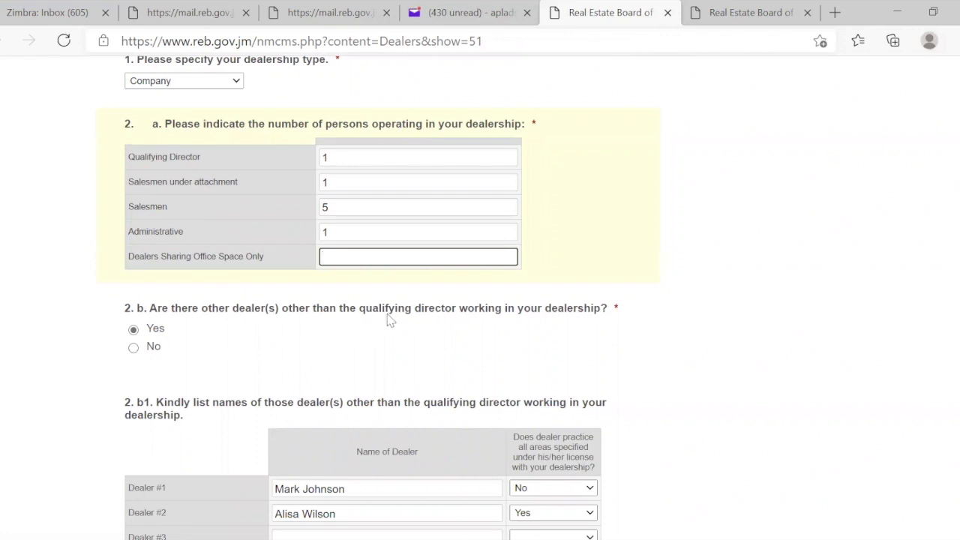
{"action": "left_click", "coordinate": [135, 350]}
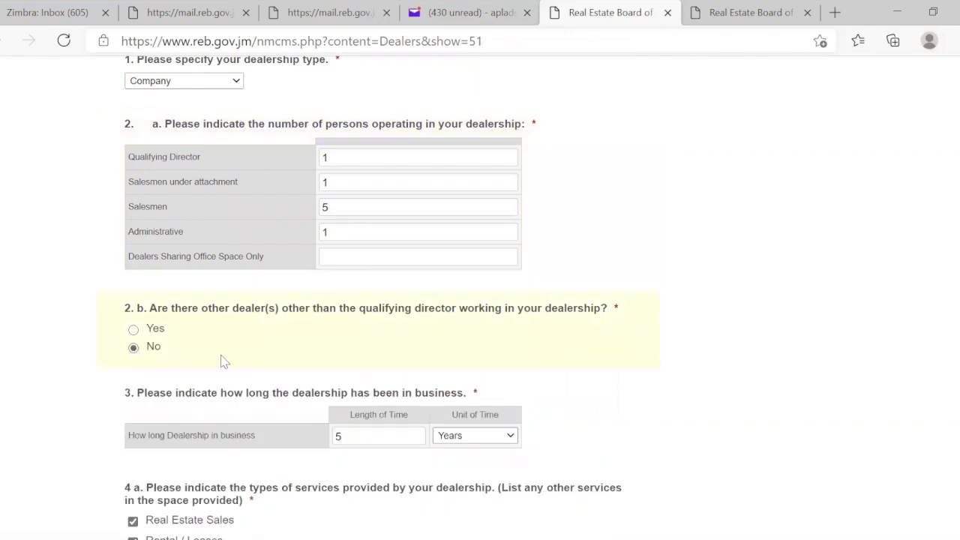
{"action": "left_click", "coordinate": [134, 330]}
Step: Review the name fields for Dealer #1 and Dealer #2 in question 2b1
{"action": "scroll", "coordinate": [223, 435], "scroll_direction": "down", "scroll_amount": 1}
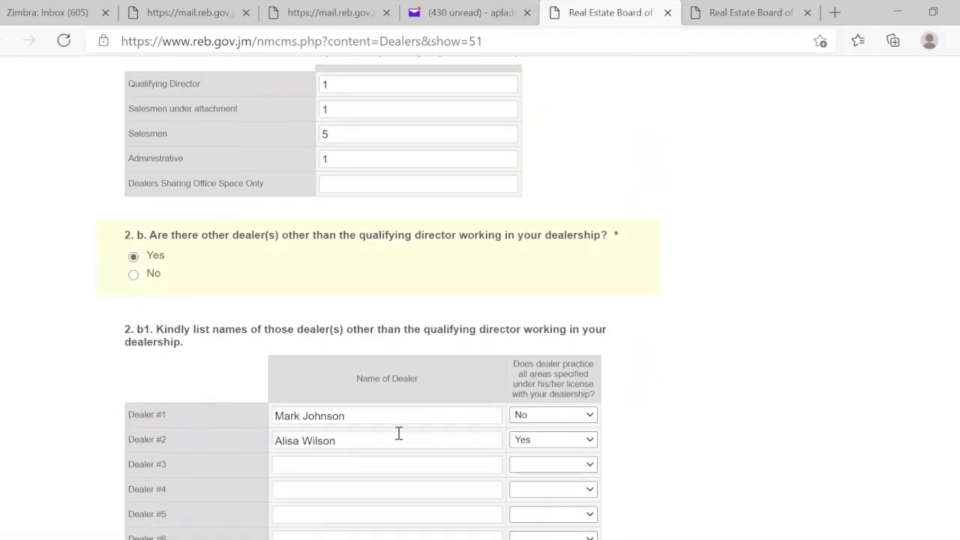
{"action": "scroll", "coordinate": [399, 433], "scroll_direction": "down", "scroll_amount": 1}
{"action": "left_click", "coordinate": [374, 345]}
{"action": "left_click", "coordinate": [369, 372]}
{"action": "left_click", "coordinate": [370, 340]}
{"action": "left_click", "coordinate": [358, 370]}
{"action": "left_click", "coordinate": [370, 344]}
{"action": "left_click", "coordinate": [358, 369]}
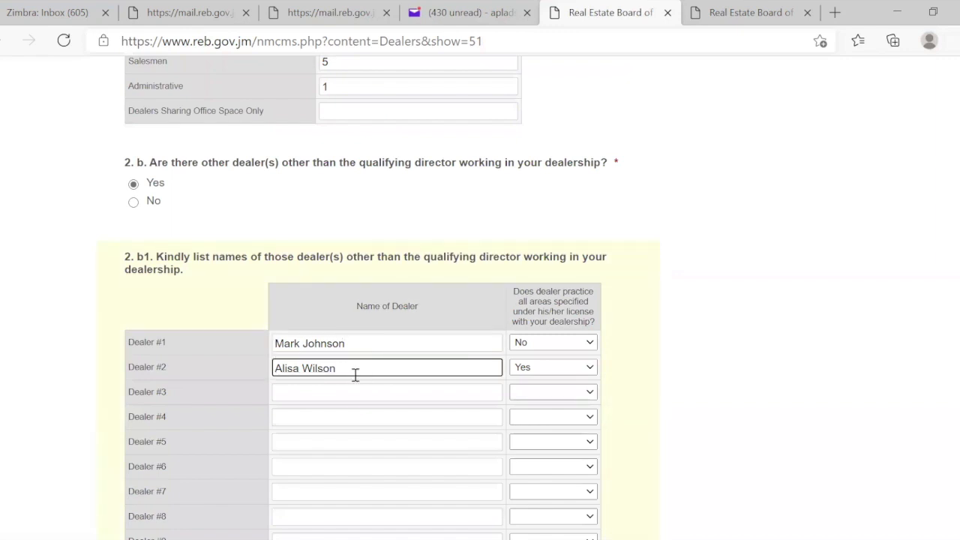
Step: Set Dealer #1's practice of all licensed areas to Yes, and return it to No
{"action": "left_click", "coordinate": [591, 342]}
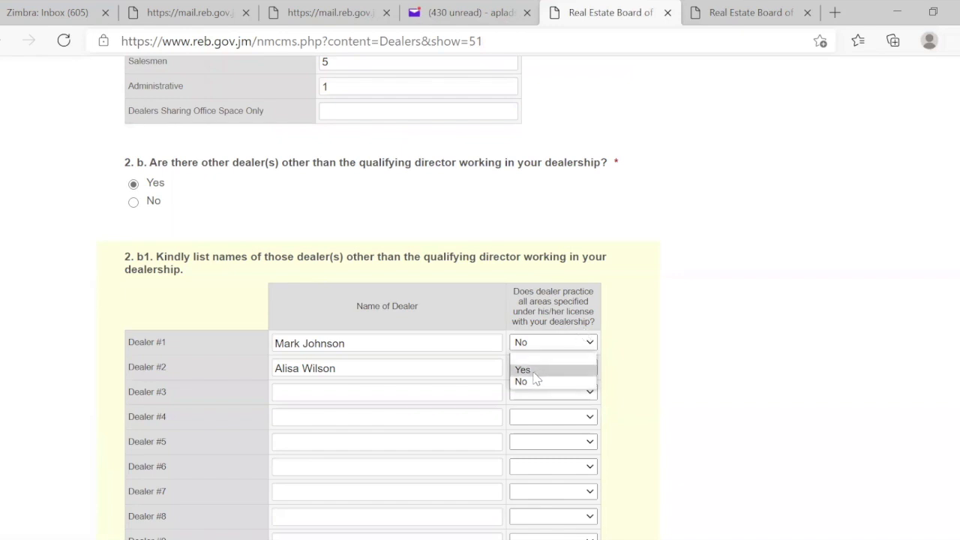
{"action": "left_click", "coordinate": [533, 373]}
{"action": "left_click", "coordinate": [590, 343]}
{"action": "left_click", "coordinate": [528, 382]}
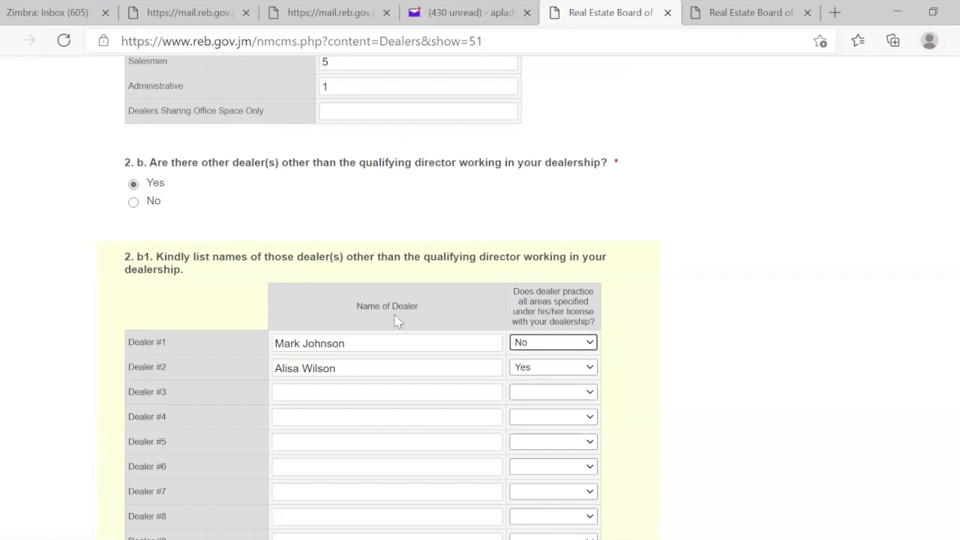
Step: Look back over the staffing numbers and the other-dealer answers in questions 2a to 2b1
{"action": "scroll", "coordinate": [456, 317], "scroll_direction": "up", "scroll_amount": 4}
{"action": "scroll", "coordinate": [424, 375], "scroll_direction": "down", "scroll_amount": 1}
{"action": "scroll", "coordinate": [418, 391], "scroll_direction": "down", "scroll_amount": 3}
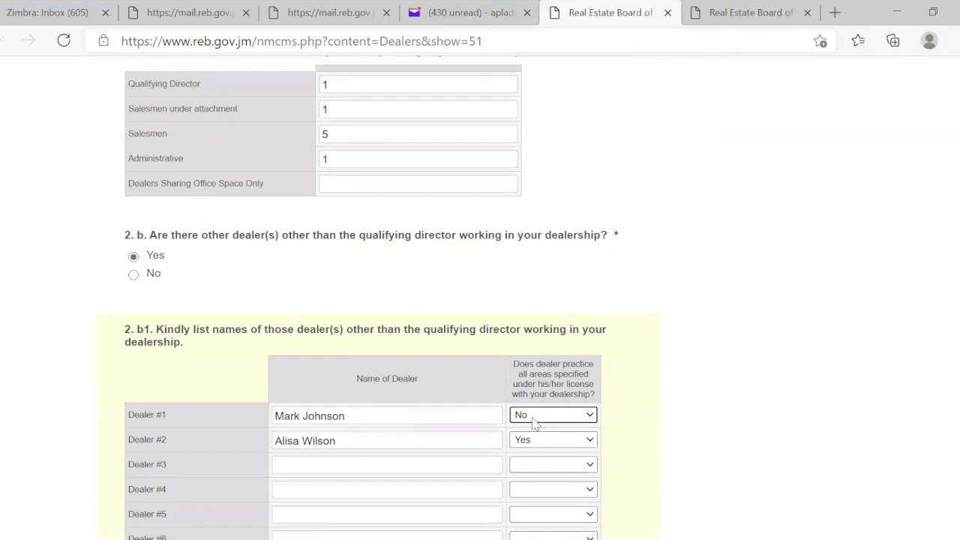
Step: Review question 3's length of time in business and look through the Days, Months and Years units
{"action": "scroll", "coordinate": [375, 438], "scroll_direction": "down", "scroll_amount": 4}
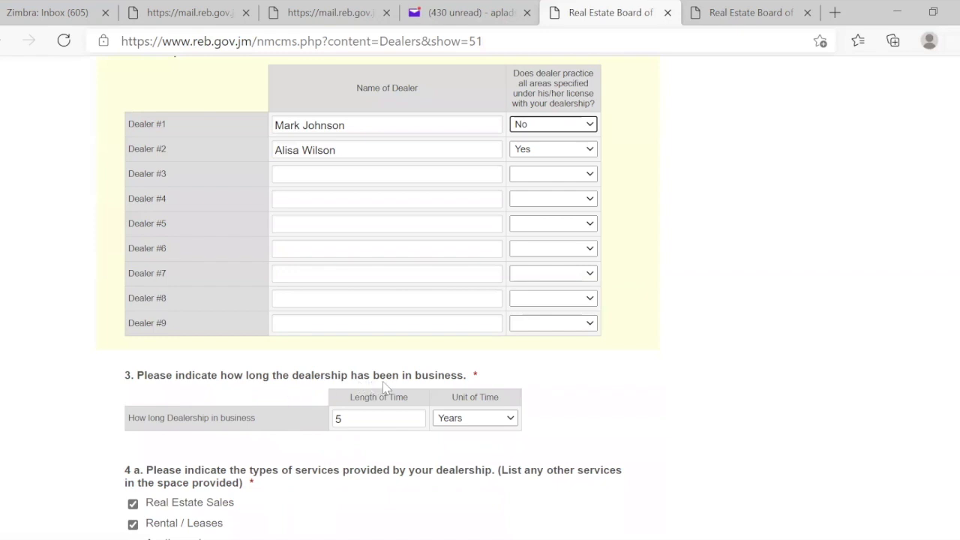
{"action": "scroll", "coordinate": [369, 442], "scroll_direction": "down", "scroll_amount": 2}
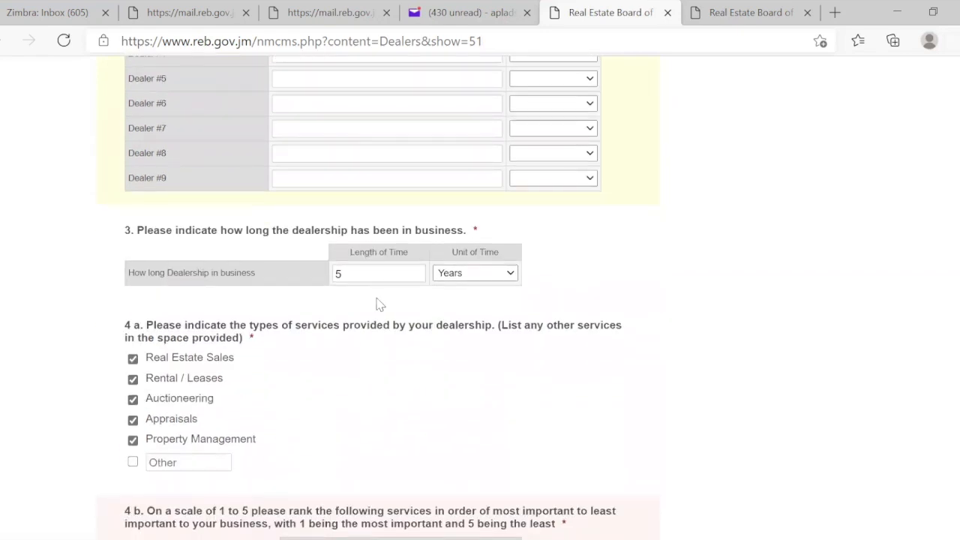
{"action": "left_click", "coordinate": [363, 276]}
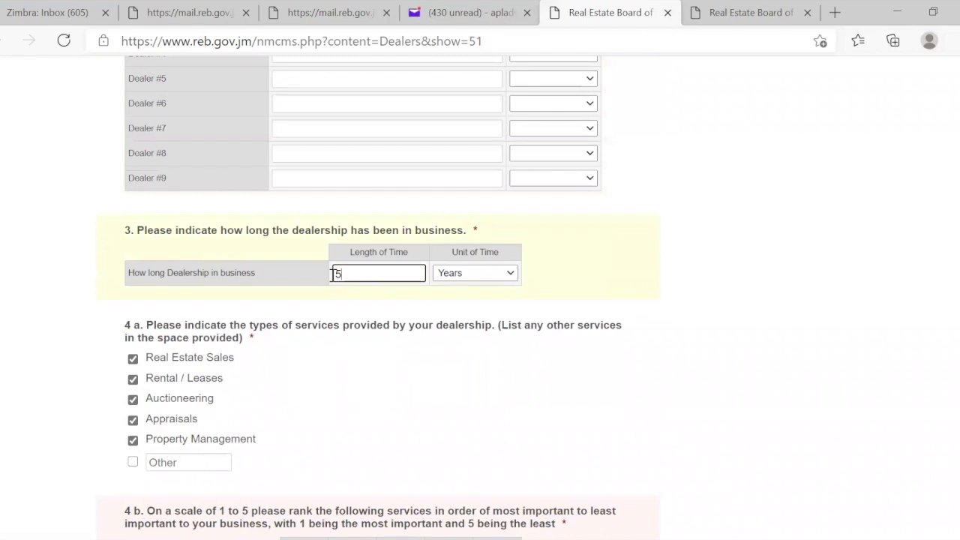
{"action": "left_click", "coordinate": [511, 277]}
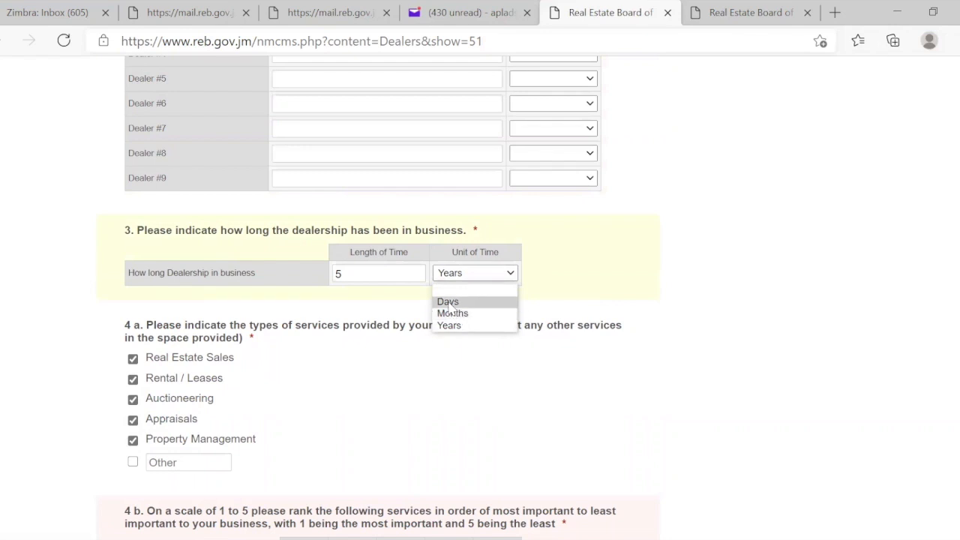
{"action": "left_click", "coordinate": [399, 354]}
Step: Tick the Other service in question 4a, and clear it again
{"action": "scroll", "coordinate": [354, 377], "scroll_direction": "down", "scroll_amount": 1}
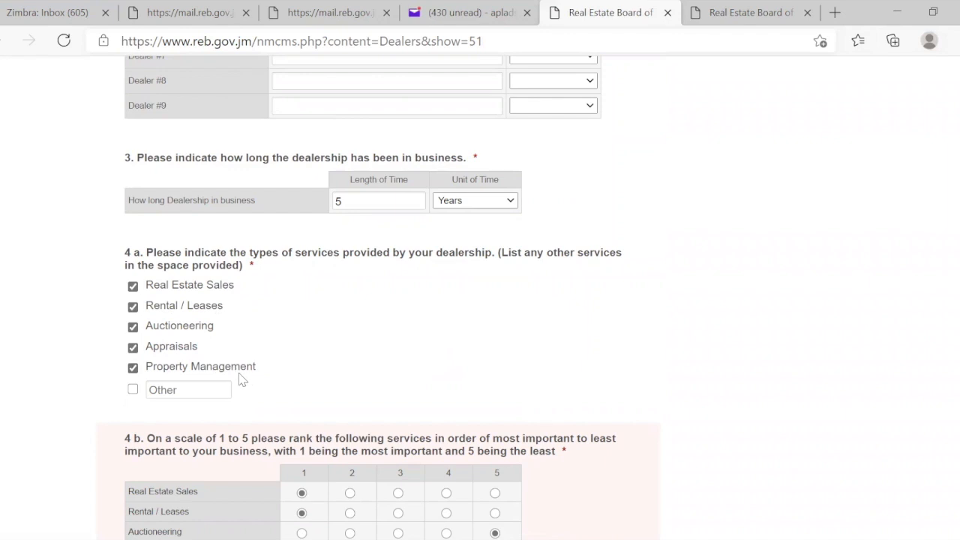
{"action": "left_click", "coordinate": [199, 391]}
{"action": "left_click", "coordinate": [132, 390]}
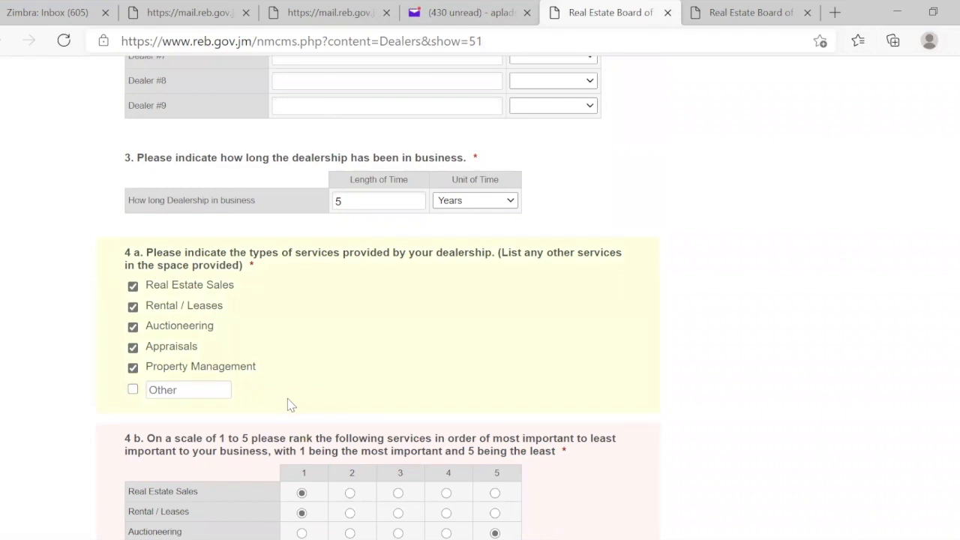
{"action": "left_click", "coordinate": [207, 390]}
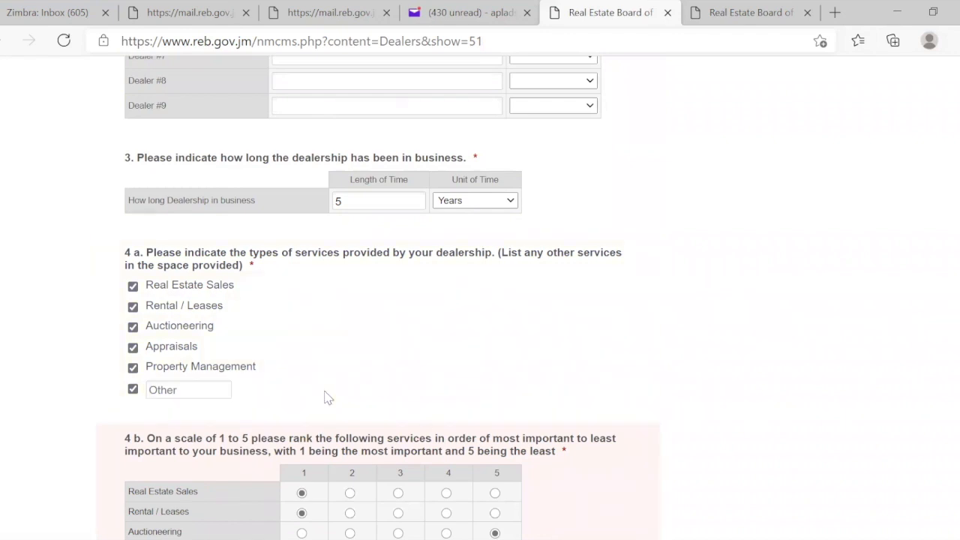
{"action": "left_click", "coordinate": [133, 389]}
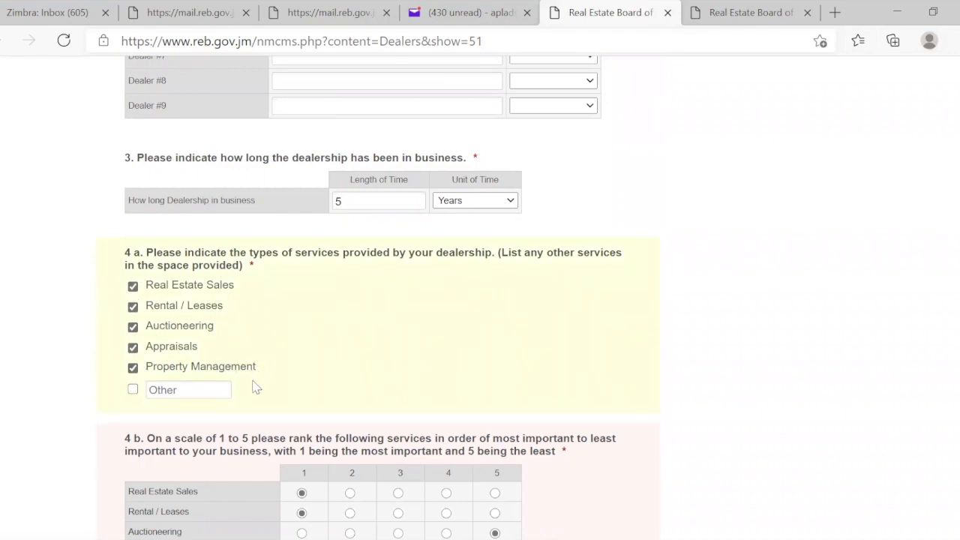
Step: Examine the service importance rankings in question 4b and the revenue rankings in question 4c
{"action": "scroll", "coordinate": [278, 463], "scroll_direction": "down", "scroll_amount": 1}
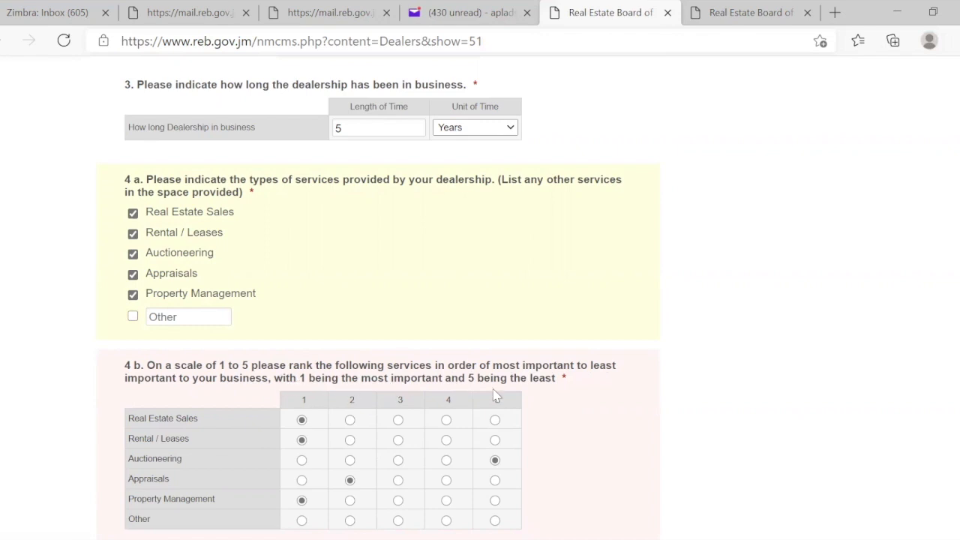
{"action": "scroll", "coordinate": [566, 397], "scroll_direction": "down", "scroll_amount": 1}
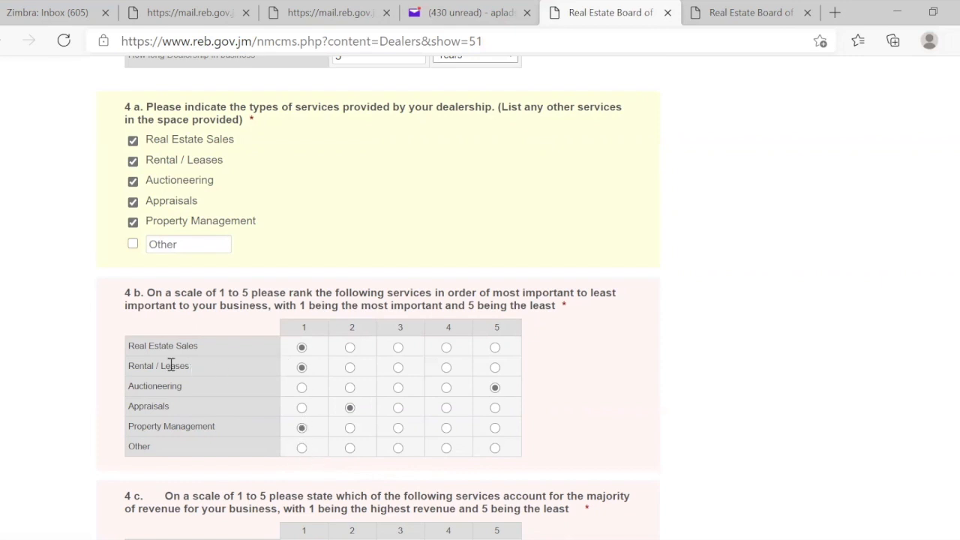
{"action": "scroll", "coordinate": [330, 447], "scroll_direction": "down", "scroll_amount": 3}
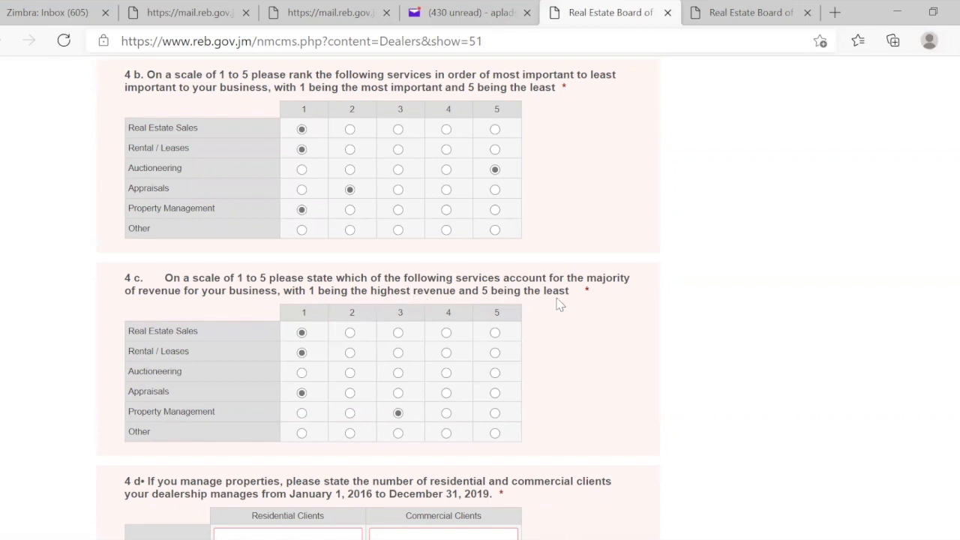
{"action": "scroll", "coordinate": [537, 363], "scroll_direction": "down", "scroll_amount": 1}
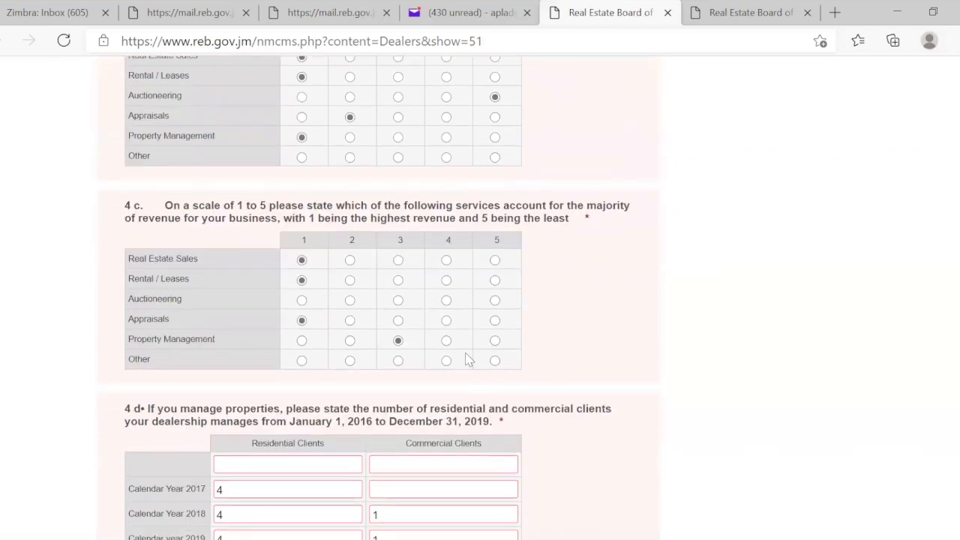
{"action": "scroll", "coordinate": [337, 317], "scroll_direction": "up", "scroll_amount": 2}
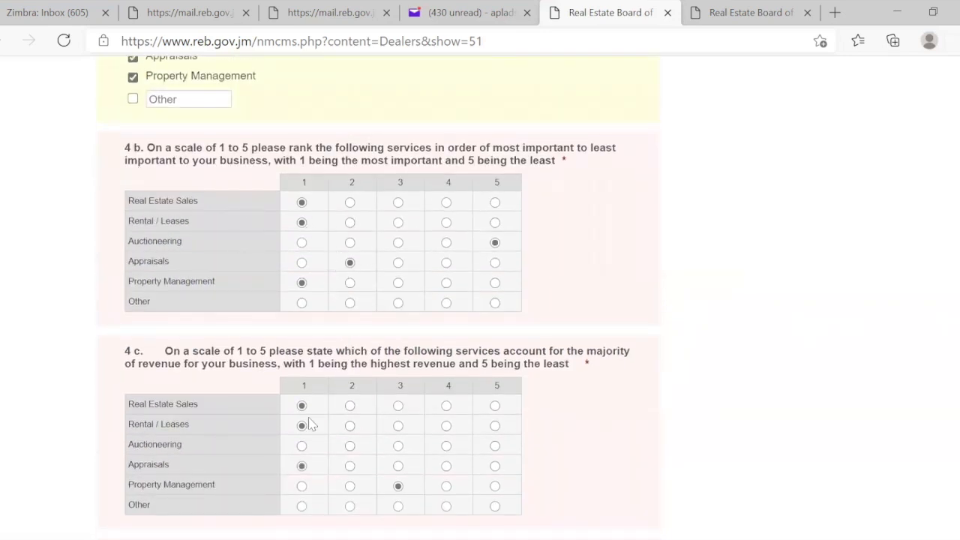
{"action": "scroll", "coordinate": [309, 422], "scroll_direction": "down", "scroll_amount": 1}
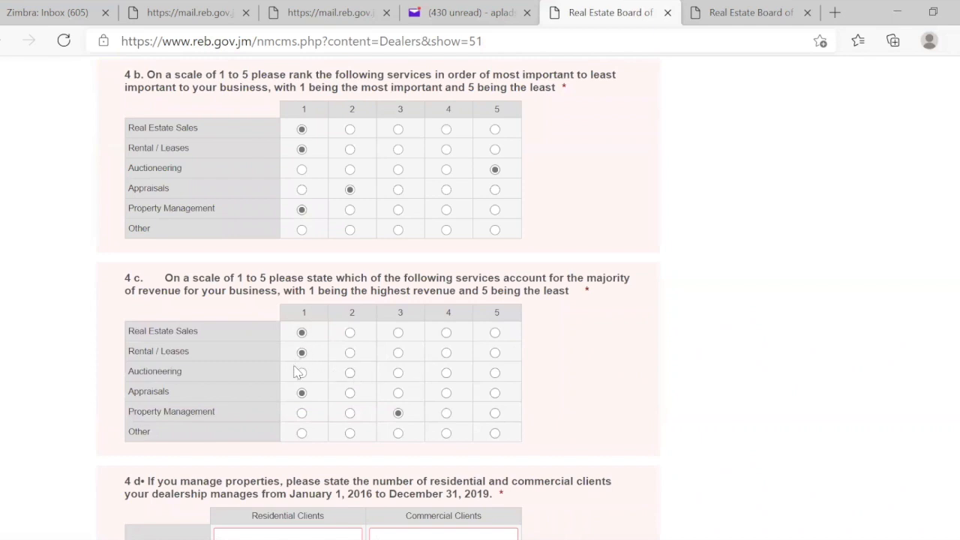
Step: Enter 5 residential clients in the unlabelled first row of question 4d's property management table
{"action": "scroll", "coordinate": [379, 444], "scroll_direction": "down", "scroll_amount": 2}
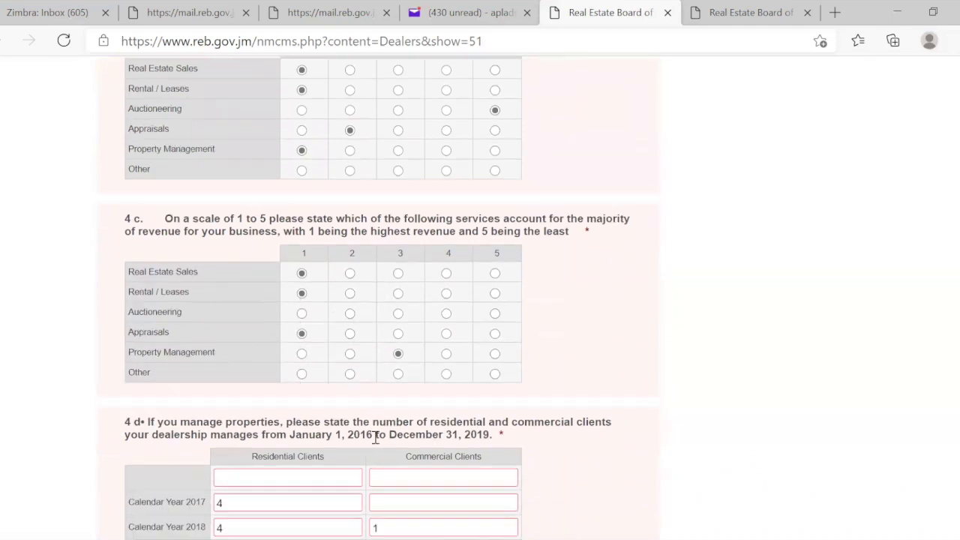
{"action": "scroll", "coordinate": [193, 397], "scroll_direction": "down", "scroll_amount": 1}
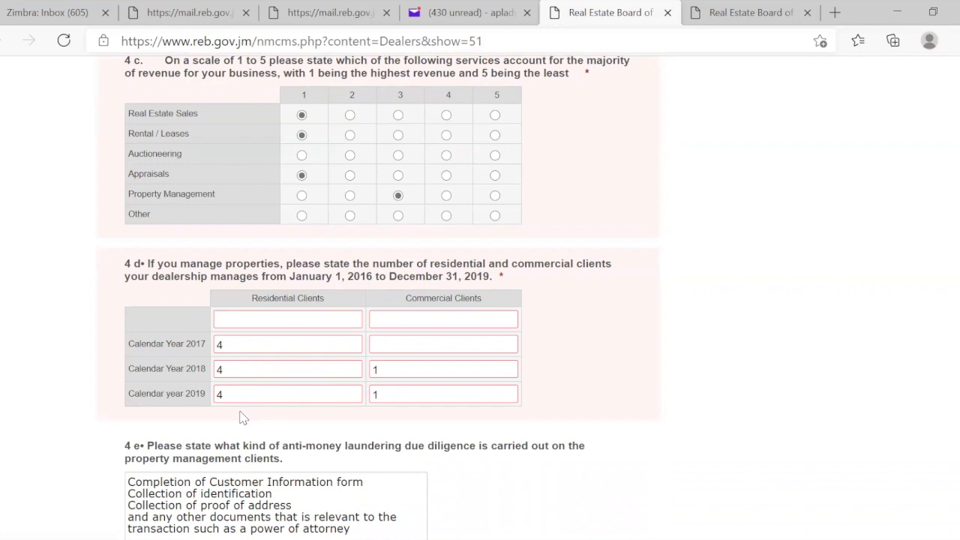
{"action": "left_click", "coordinate": [255, 318]}
{"action": "left_click", "coordinate": [169, 326]}
{"action": "left_click", "coordinate": [253, 320]}
{"action": "left_click", "coordinate": [169, 319]}
{"action": "left_click", "coordinate": [244, 319]}
{"action": "type", "text": "5"}
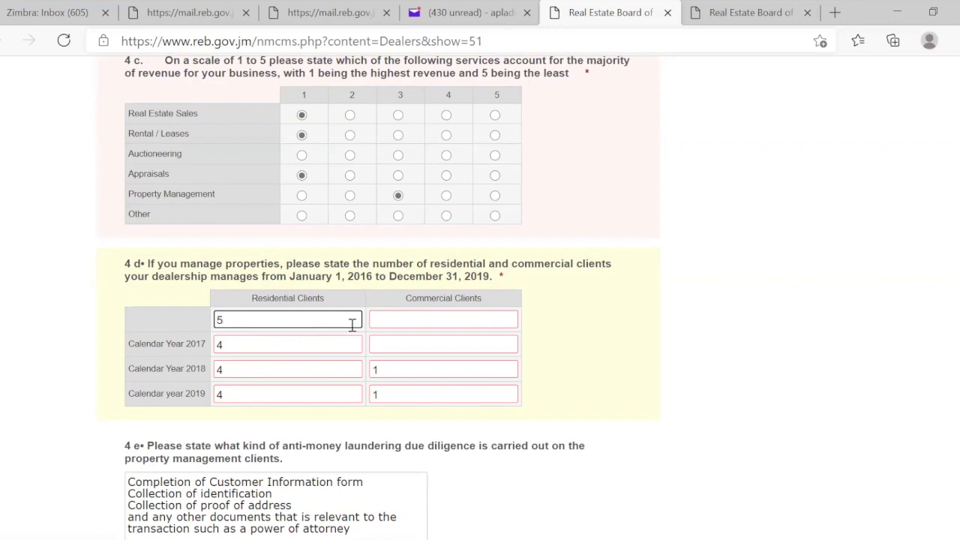
Step: Enter 0 commercial clients in question 4d for both the unlabelled first row and Calendar Year 2017
{"action": "left_click", "coordinate": [401, 327]}
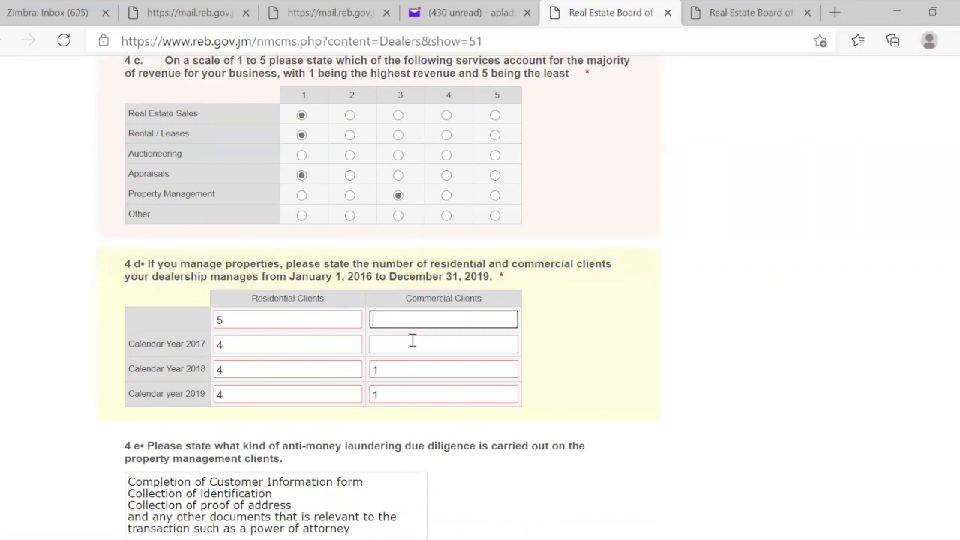
{"action": "left_click", "coordinate": [403, 345]}
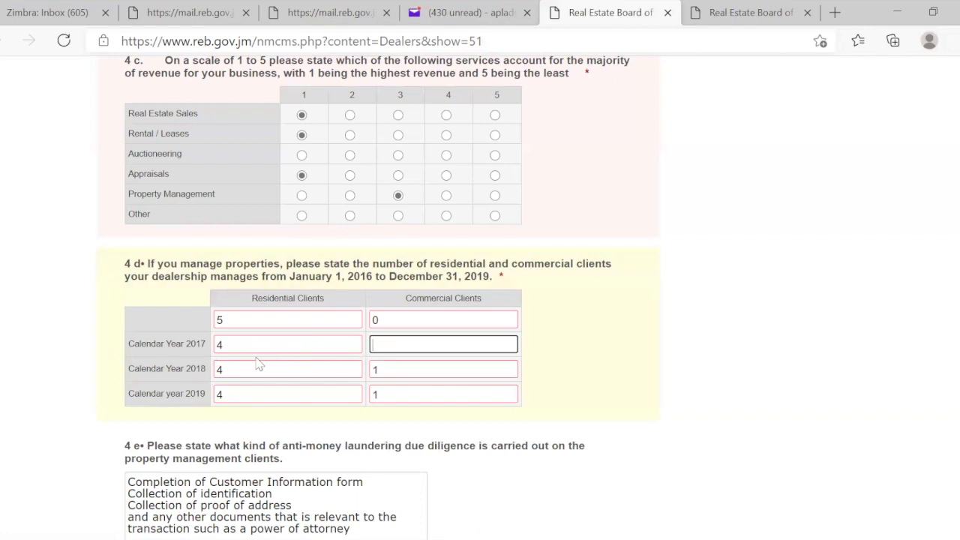
{"action": "type", "text": "0"}
{"action": "scroll", "coordinate": [323, 440], "scroll_direction": "down", "scroll_amount": 2}
{"action": "scroll", "coordinate": [307, 431], "scroll_direction": "up", "scroll_amount": 2}
Step: Review the residential client numbers in question 4d and the anti-money laundering due diligence answer in question 4e
{"action": "left_click", "coordinate": [268, 321]}
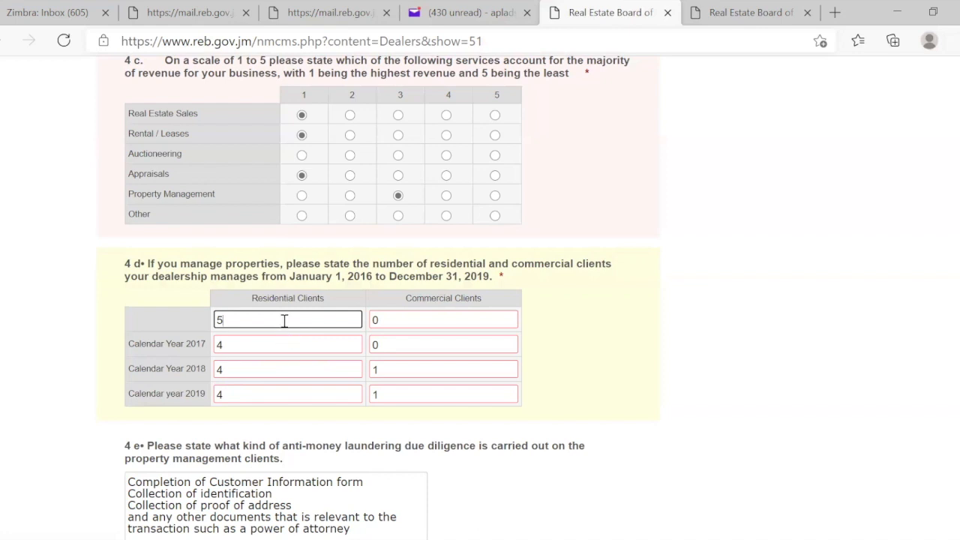
{"action": "left_click", "coordinate": [263, 341]}
{"action": "scroll", "coordinate": [309, 379], "scroll_direction": "down", "scroll_amount": 1}
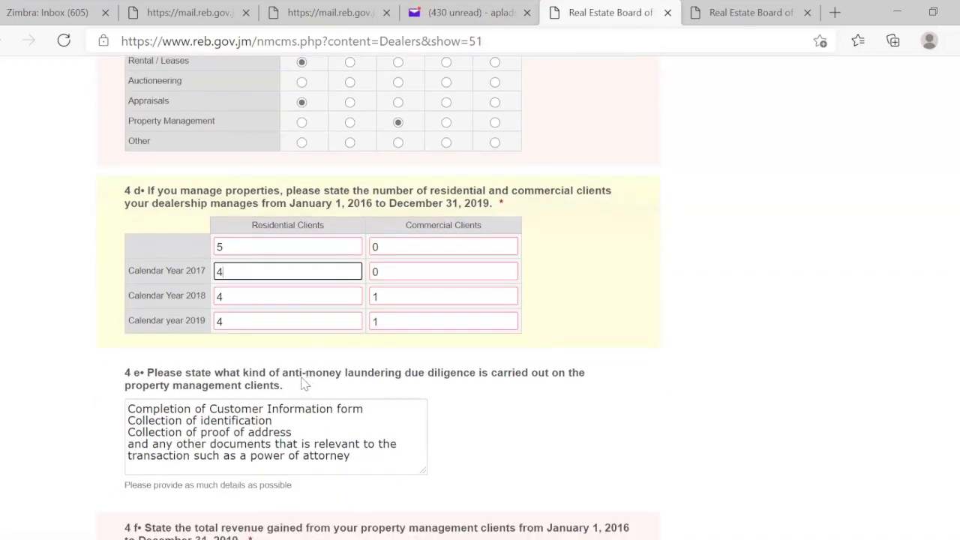
{"action": "scroll", "coordinate": [295, 397], "scroll_direction": "down", "scroll_amount": 2}
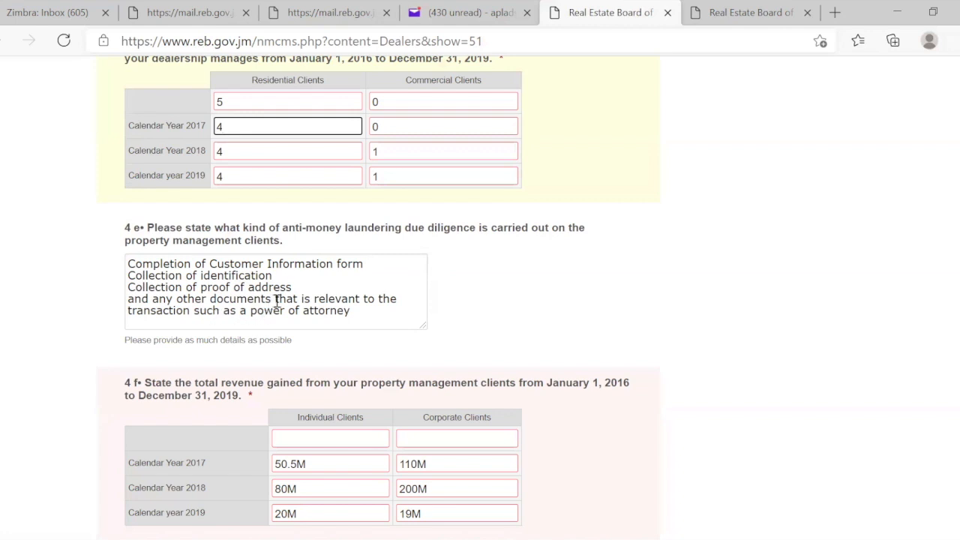
{"action": "left_click", "coordinate": [361, 320]}
{"action": "scroll", "coordinate": [361, 320], "scroll_direction": "down", "scroll_amount": 1}
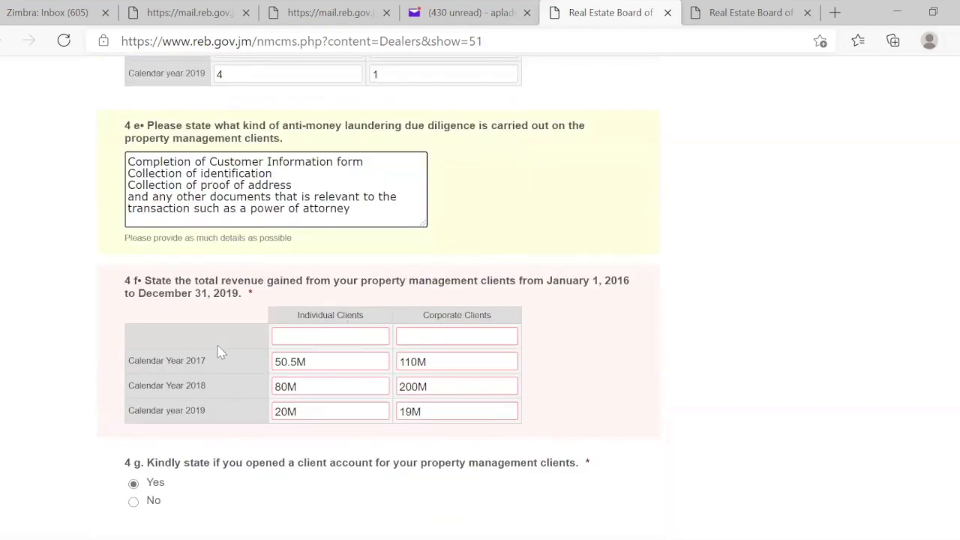
{"action": "scroll", "coordinate": [221, 353], "scroll_direction": "up", "scroll_amount": 1}
{"action": "scroll", "coordinate": [443, 361], "scroll_direction": "down", "scroll_amount": 1}
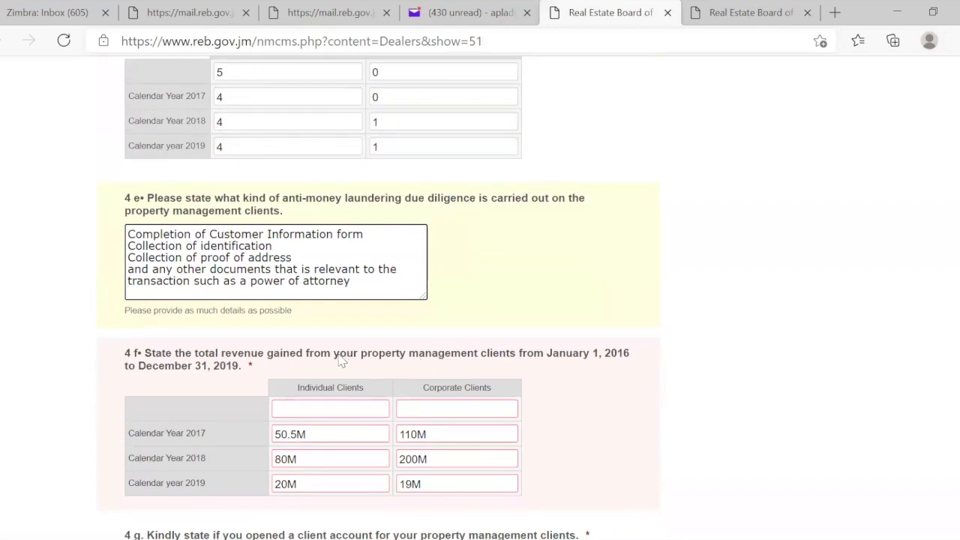
Step: In question 4f, enter 20M individual and 0 corporate revenue in the unlabelled first row, and set 2019 corporate revenue to 0
{"action": "scroll", "coordinate": [332, 357], "scroll_direction": "down", "scroll_amount": 1}
{"action": "scroll", "coordinate": [330, 357], "scroll_direction": "down", "scroll_amount": 1}
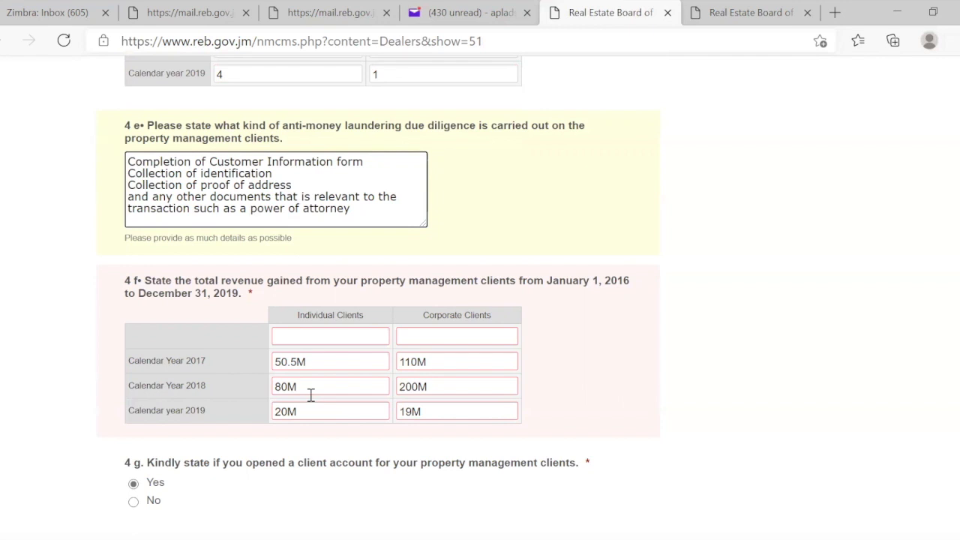
{"action": "left_click", "coordinate": [189, 343]}
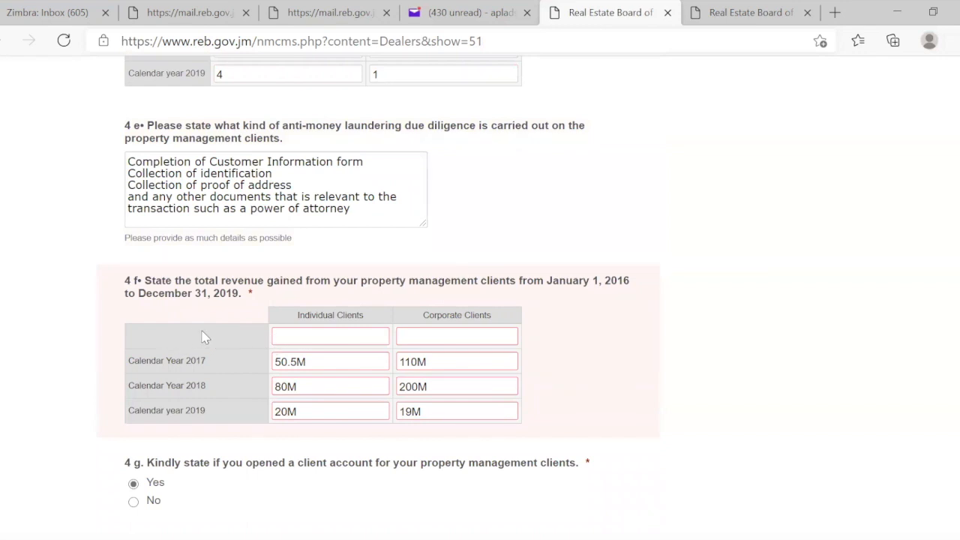
{"action": "left_click", "coordinate": [309, 335]}
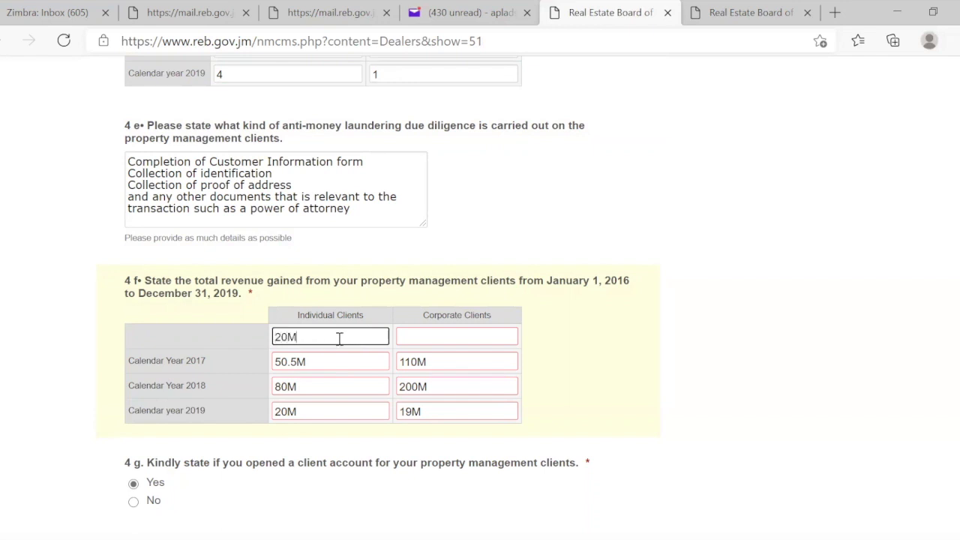
{"action": "left_click", "coordinate": [416, 339]}
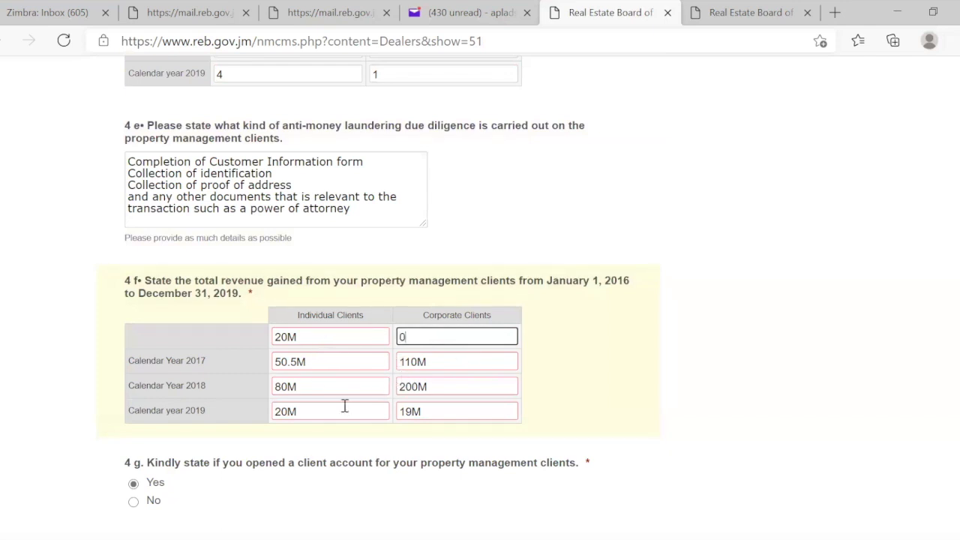
{"action": "left_click", "coordinate": [440, 409]}
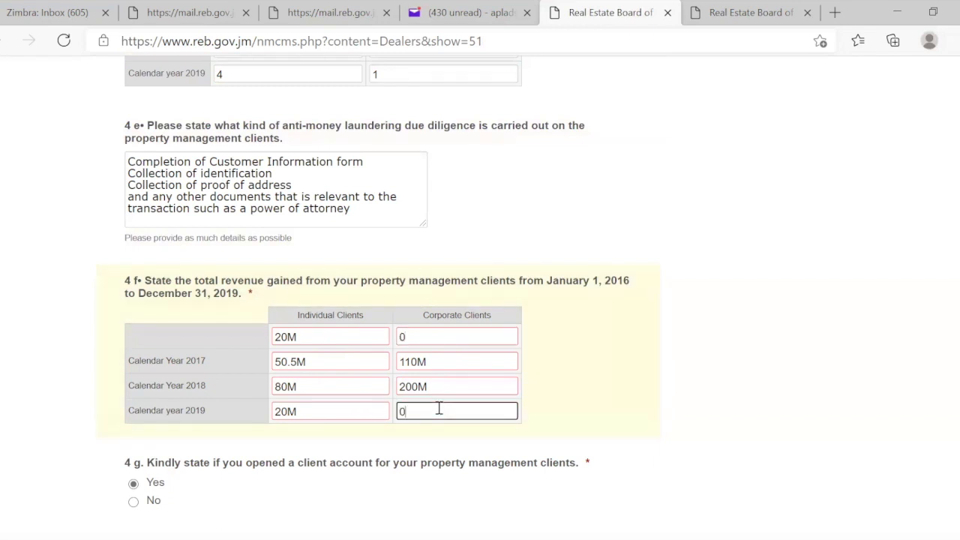
Step: Switch question 4g's answer on opening a client account to No, and set it back to Yes
{"action": "scroll", "coordinate": [262, 367], "scroll_direction": "down", "scroll_amount": 2}
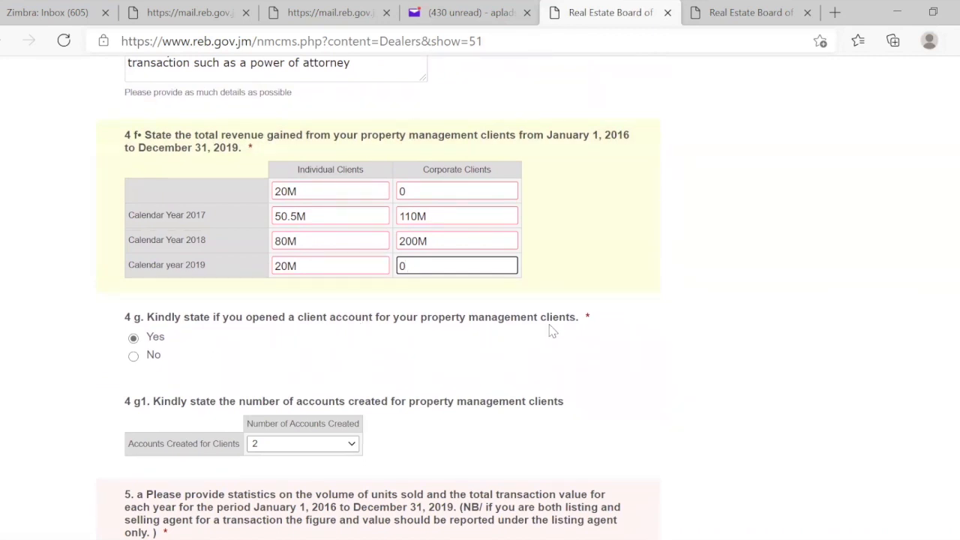
{"action": "left_click", "coordinate": [135, 358]}
{"action": "scroll", "coordinate": [135, 360], "scroll_direction": "down", "scroll_amount": 1}
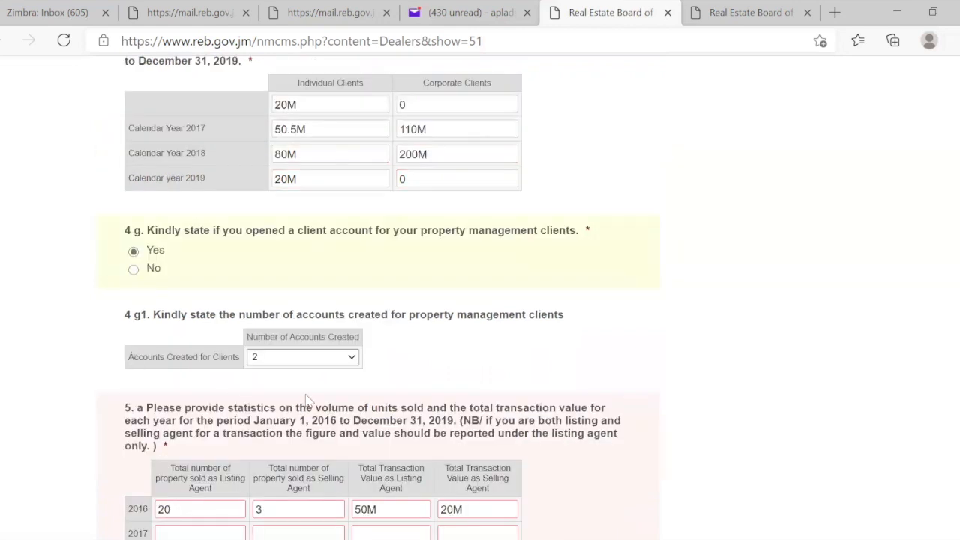
{"action": "left_click", "coordinate": [133, 270]}
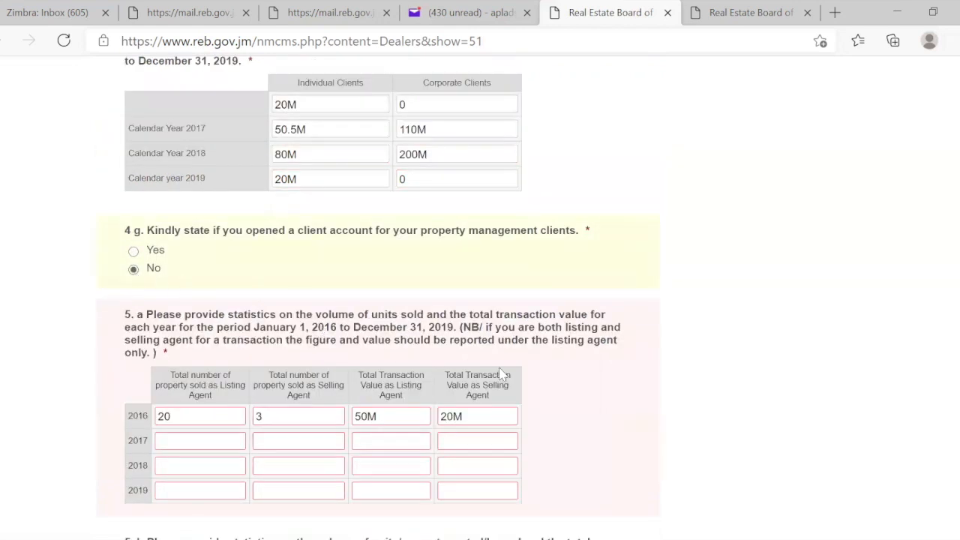
{"action": "left_click", "coordinate": [133, 252]}
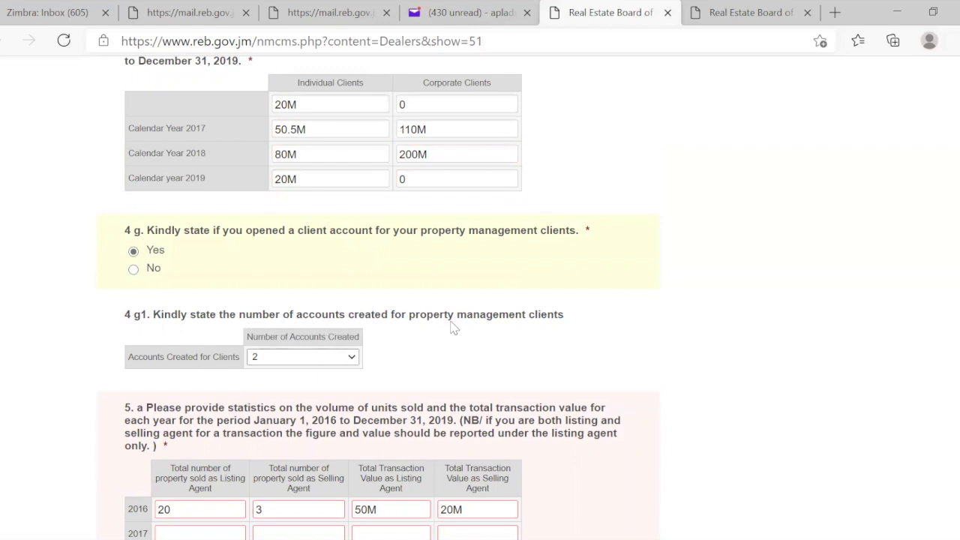
Step: Look through the available numbers of accounts created for property management clients in question 4g1
{"action": "left_click", "coordinate": [353, 358]}
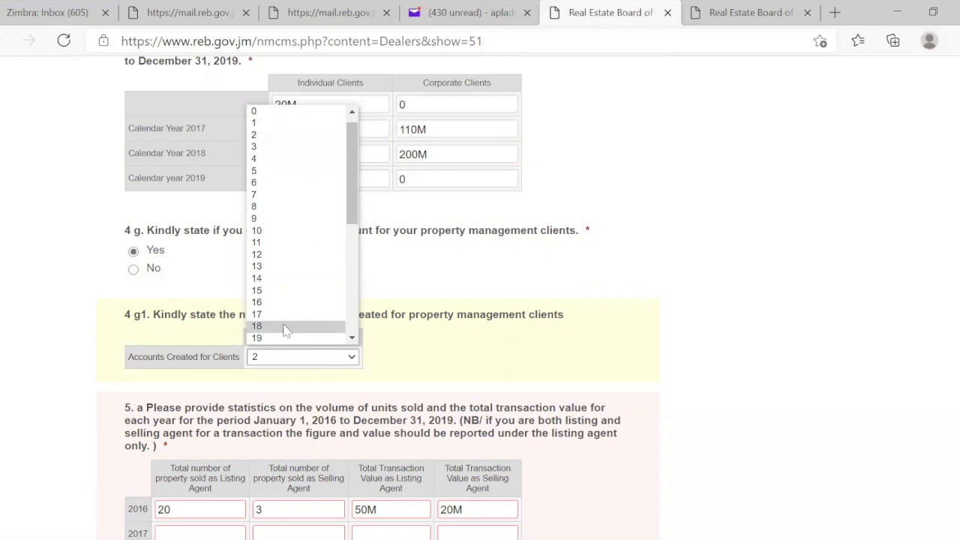
{"action": "left_click_drag", "start_coordinate": [356, 213], "coordinate": [353, 324]}
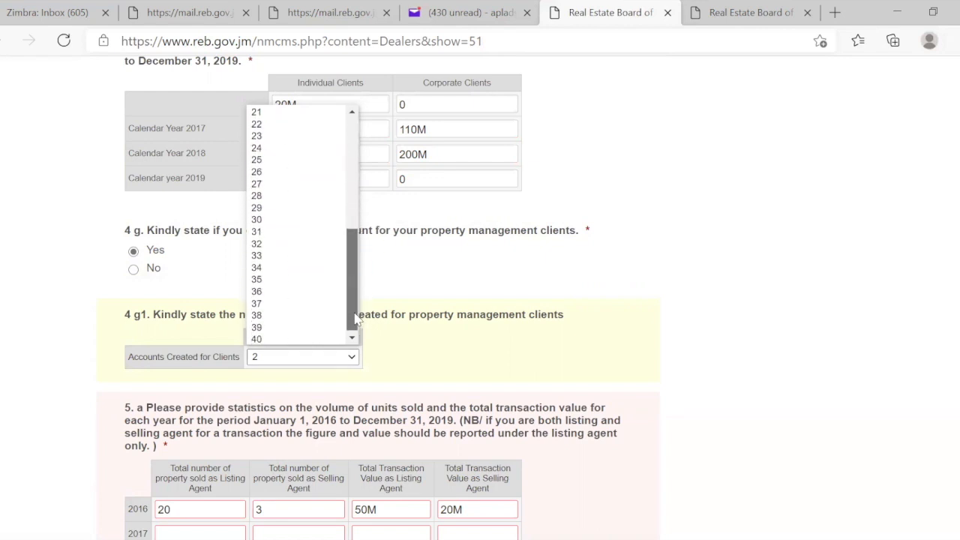
{"action": "left_click_drag", "start_coordinate": [353, 286], "coordinate": [363, 184]}
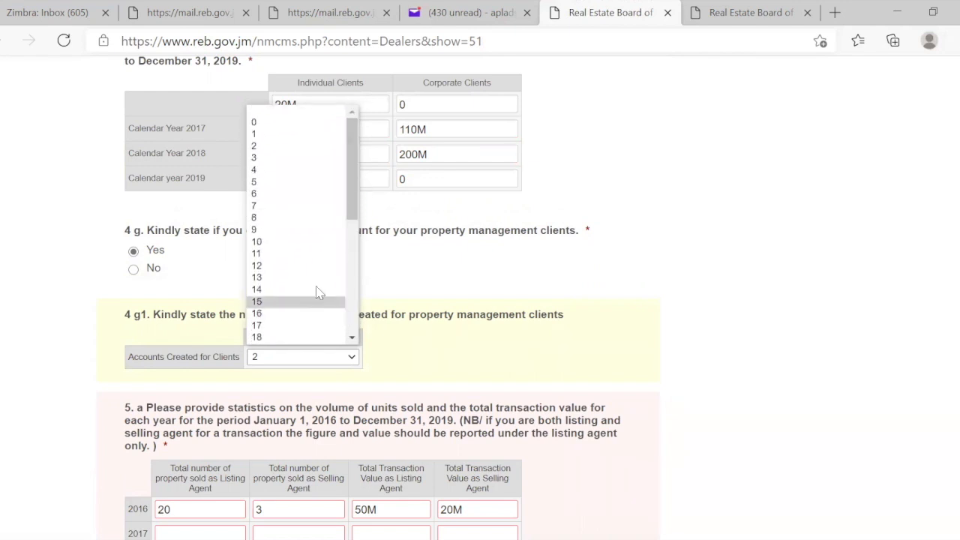
{"action": "left_click", "coordinate": [278, 381]}
{"action": "scroll", "coordinate": [304, 398], "scroll_direction": "down", "scroll_amount": 2}
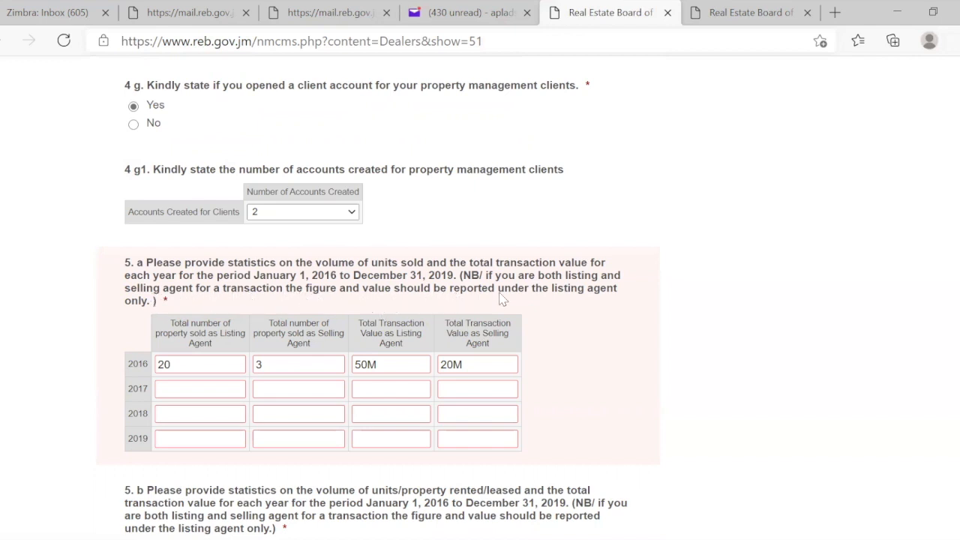
Step: Review the 2016 listing and selling agent sales counts and transaction values in question 5a
{"action": "left_click", "coordinate": [197, 360]}
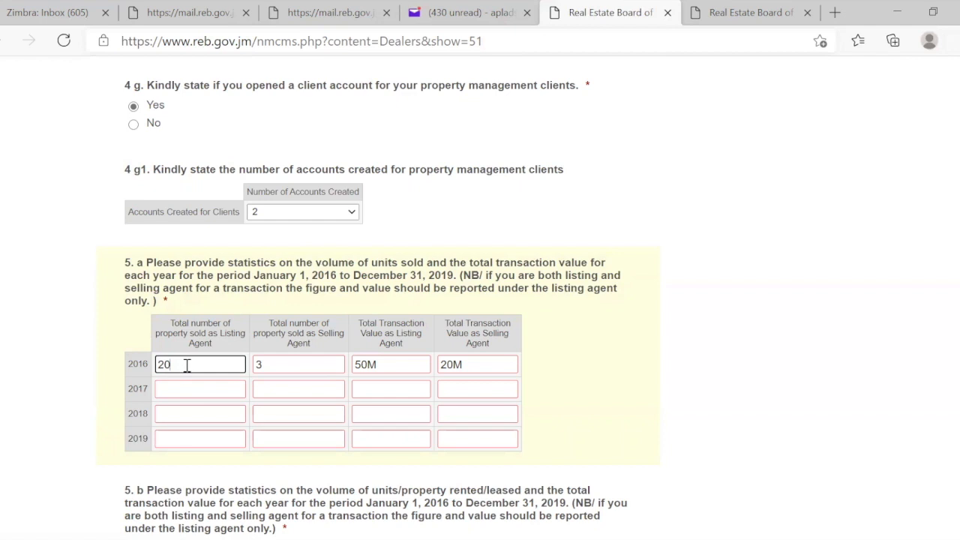
{"action": "left_click", "coordinate": [293, 366]}
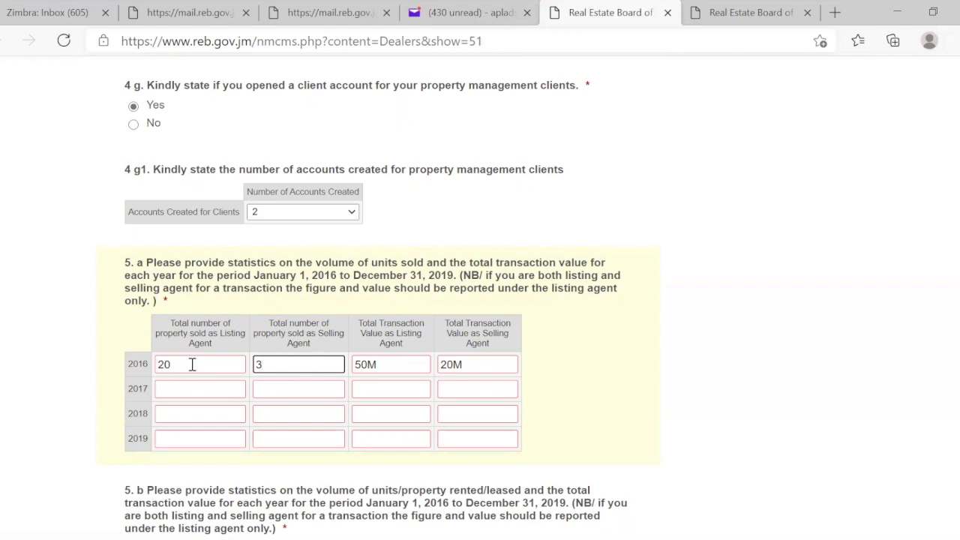
{"action": "double_click", "coordinate": [375, 365]}
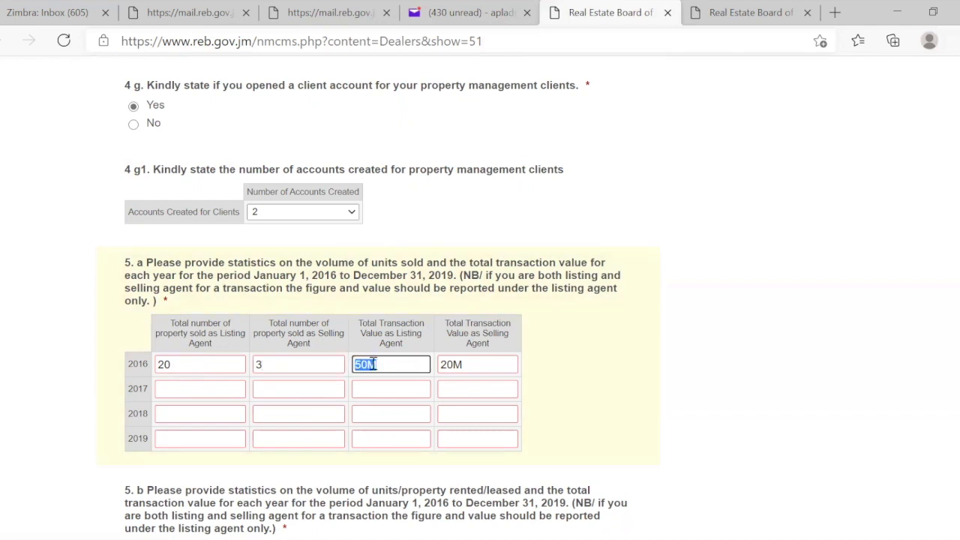
{"action": "left_click", "coordinate": [373, 365]}
{"action": "left_click", "coordinate": [472, 365]}
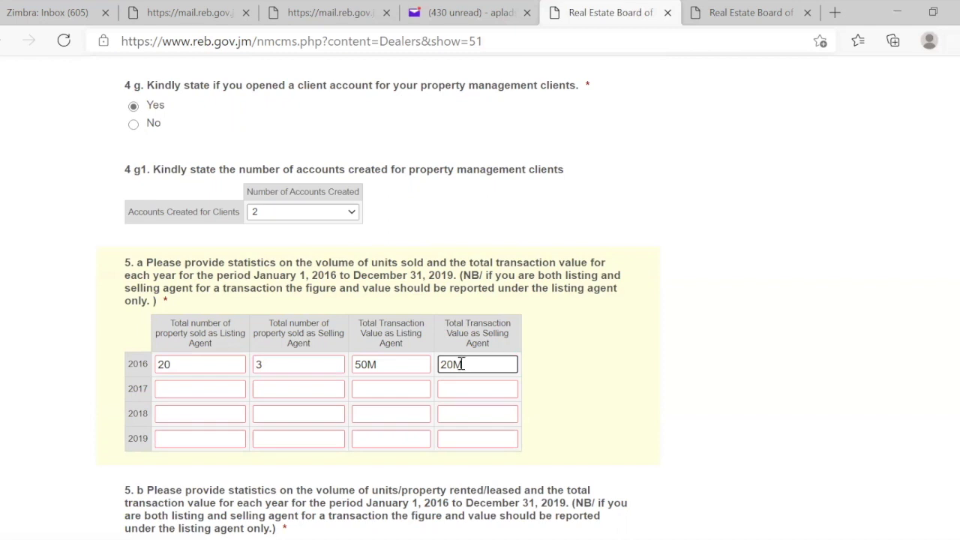
Step: Enter 0 in all four 2017 fields of question 5a's property sales table
{"action": "scroll", "coordinate": [365, 388], "scroll_direction": "down", "scroll_amount": 2}
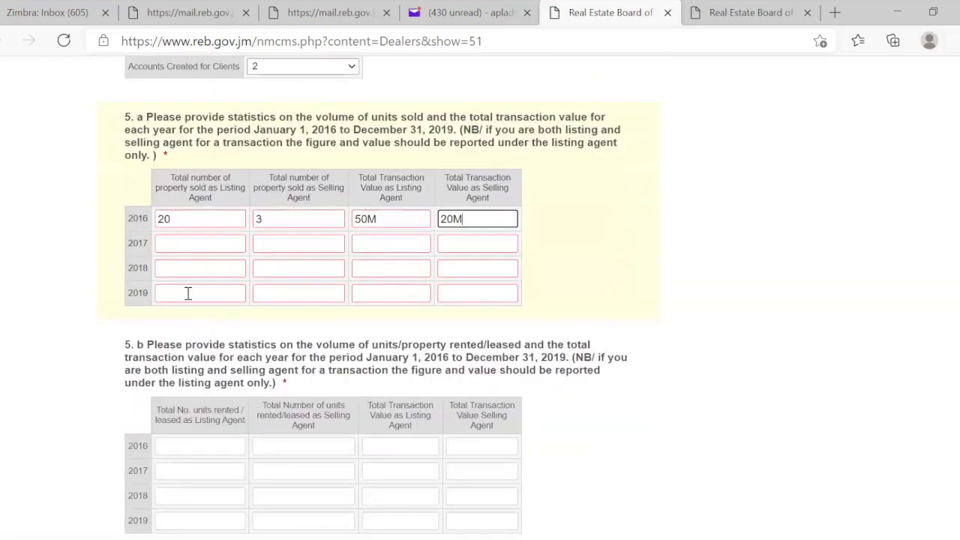
{"action": "left_click", "coordinate": [191, 244]}
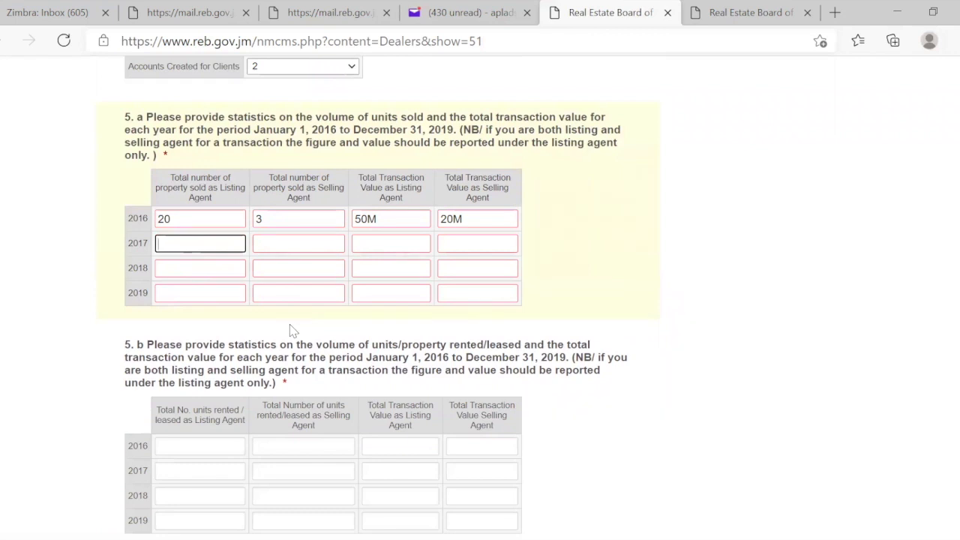
{"action": "type", "text": "0"}
{"action": "left_click", "coordinate": [399, 243]}
{"action": "type", "text": "0"}
{"action": "left_click", "coordinate": [461, 243]}
{"action": "type", "text": "0"}
{"action": "left_click", "coordinate": [296, 240]}
{"action": "type", "text": "0"}
Step: Enter 0 in all four 2018 fields of question 5a's property sales table
{"action": "left_click", "coordinate": [210, 267]}
{"action": "type", "text": "0"}
{"action": "left_click", "coordinate": [276, 270]}
{"action": "type", "text": "0"}
{"action": "left_click", "coordinate": [370, 268]}
{"action": "type", "text": "0"}
{"action": "left_click", "coordinate": [460, 270]}
{"action": "type", "text": "0"}
Step: Enter 0 in all four 2019 fields of question 5a's property sales table
{"action": "left_click", "coordinate": [464, 297]}
{"action": "type", "text": "0"}
{"action": "left_click", "coordinate": [369, 297]}
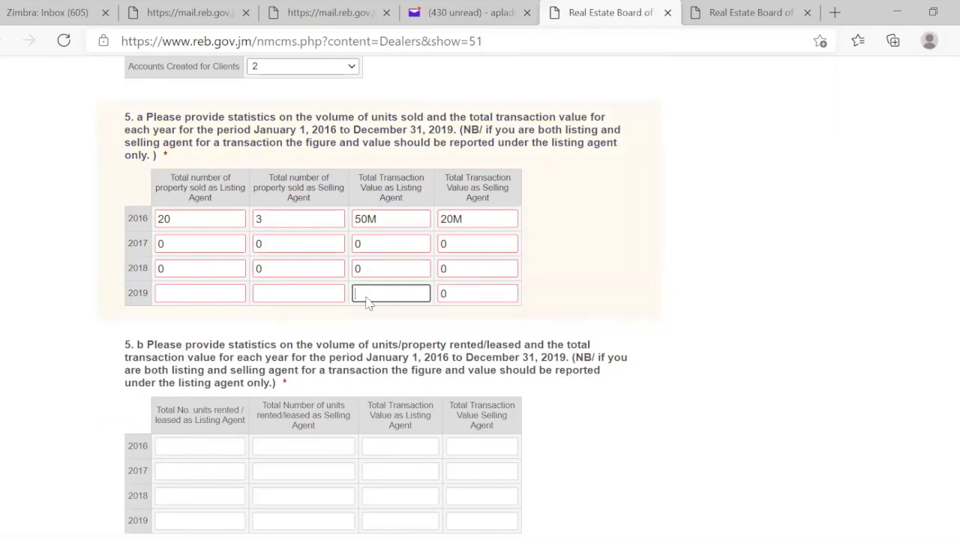
{"action": "type", "text": "0"}
{"action": "scroll", "coordinate": [303, 310], "scroll_direction": "down", "scroll_amount": 2}
{"action": "left_click", "coordinate": [285, 158]}
{"action": "type", "text": "0"}
{"action": "left_click", "coordinate": [186, 167]}
{"action": "type", "text": "0"}
Step: Review the rental and lease statistics in question 5b and the 2016 appraisal count and transaction value fields in question 5c
{"action": "scroll", "coordinate": [285, 338], "scroll_direction": "up", "scroll_amount": 3}
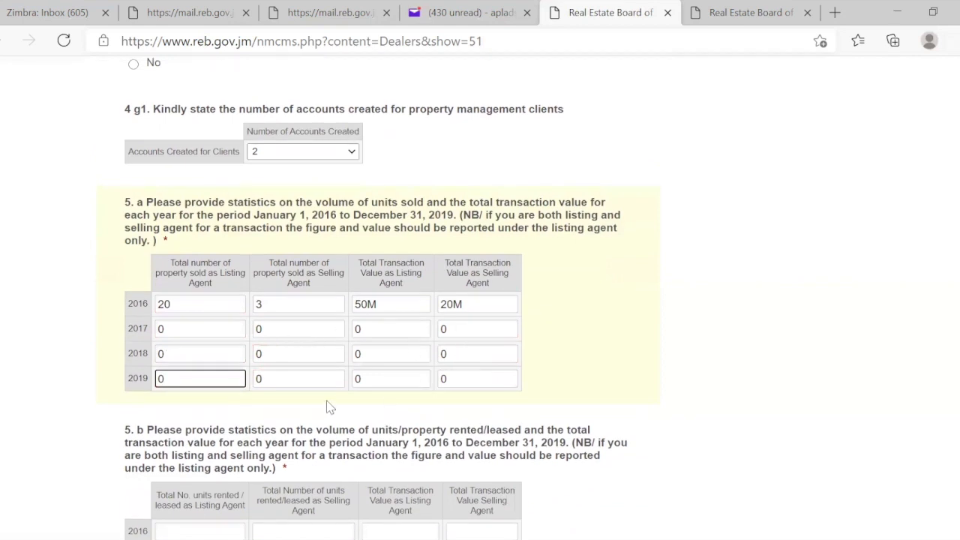
{"action": "scroll", "coordinate": [322, 390], "scroll_direction": "down", "scroll_amount": 2}
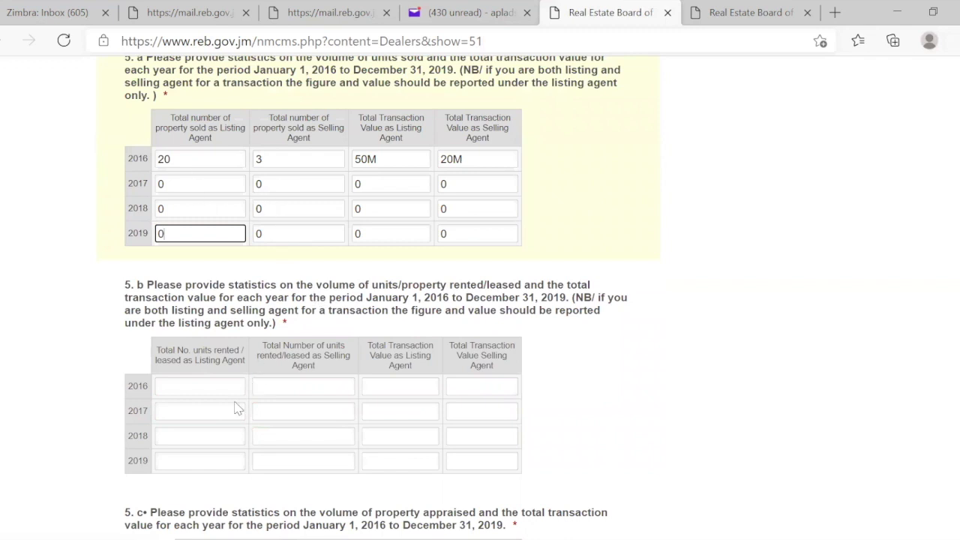
{"action": "scroll", "coordinate": [289, 340], "scroll_direction": "down", "scroll_amount": 3}
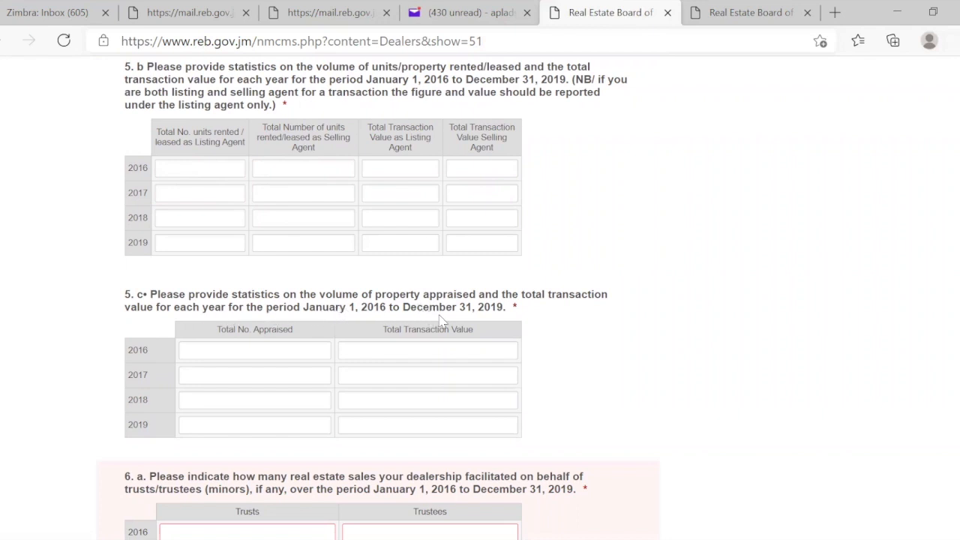
{"action": "left_click", "coordinate": [233, 350]}
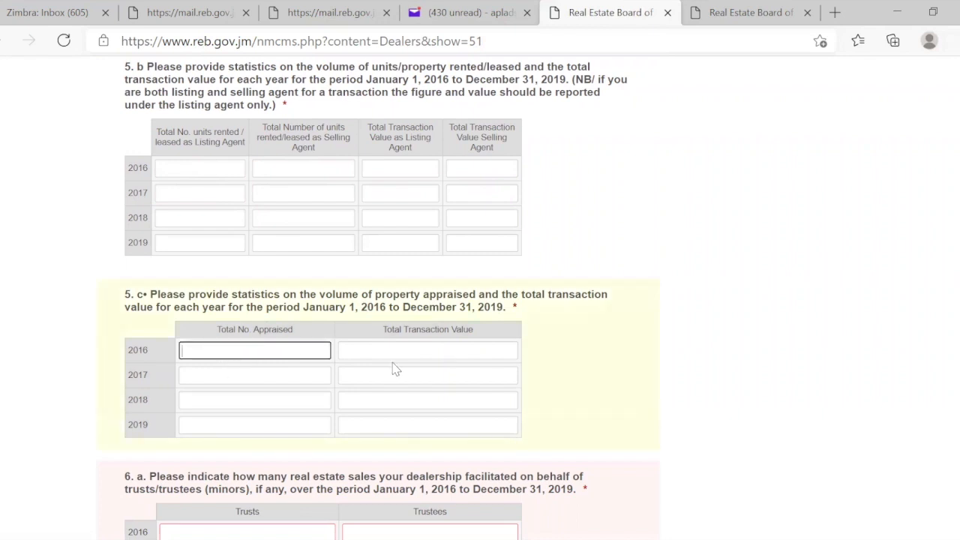
{"action": "left_click", "coordinate": [394, 350]}
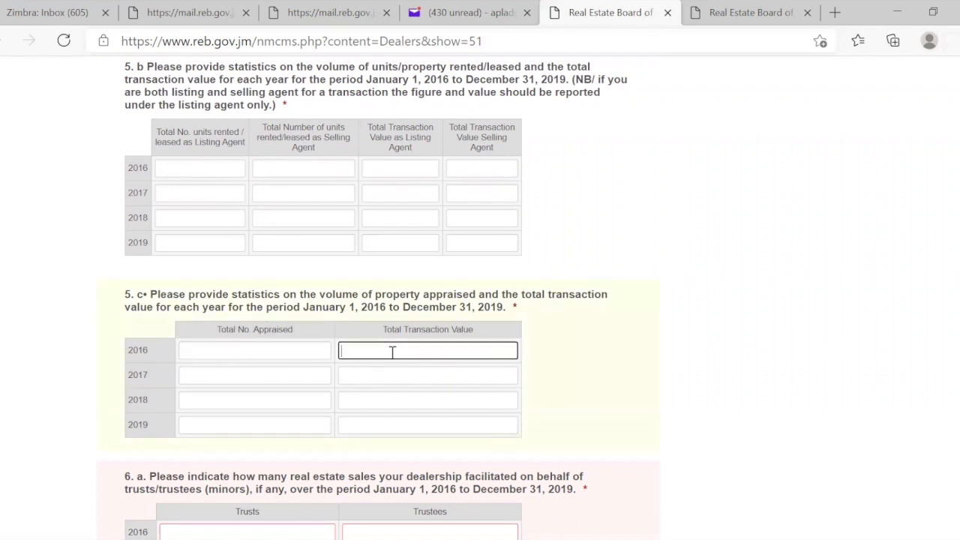
Step: Enter 0 for both the number appraised and the total transaction value for 2016 in question 5c
{"action": "left_click", "coordinate": [233, 355]}
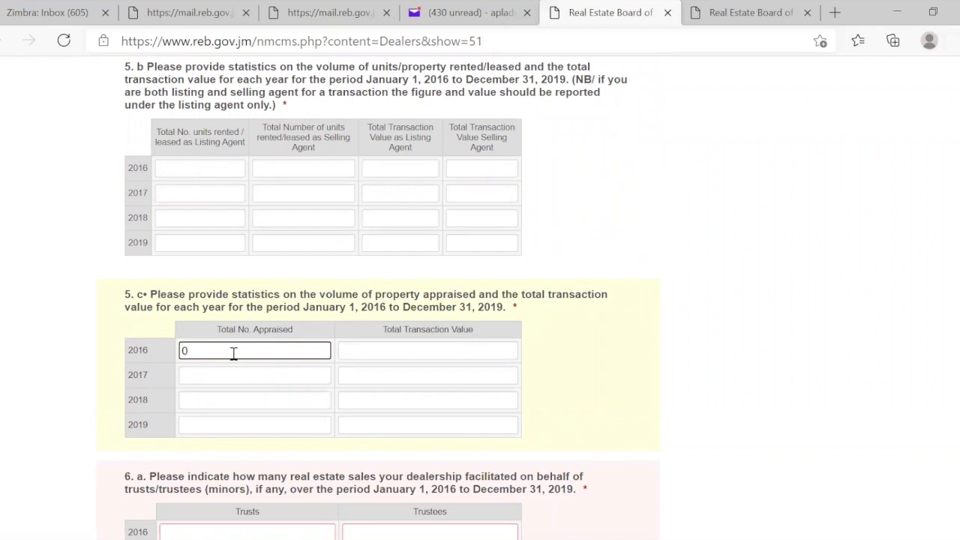
{"action": "key", "text": "Tab"}
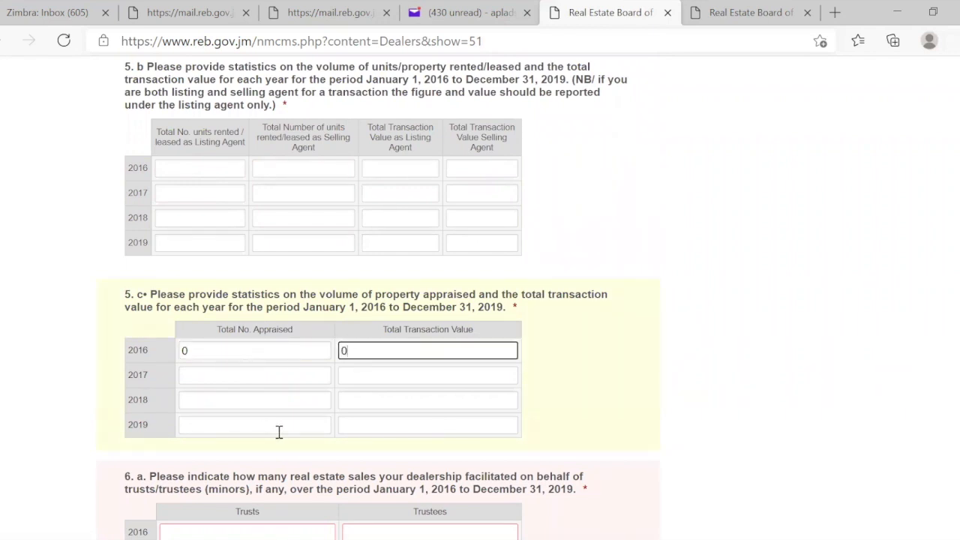
Step: Review the yearly trusts and trustees fields in question 6a and the trustee category field in question 6b
{"action": "scroll", "coordinate": [275, 417], "scroll_direction": "down", "scroll_amount": 4}
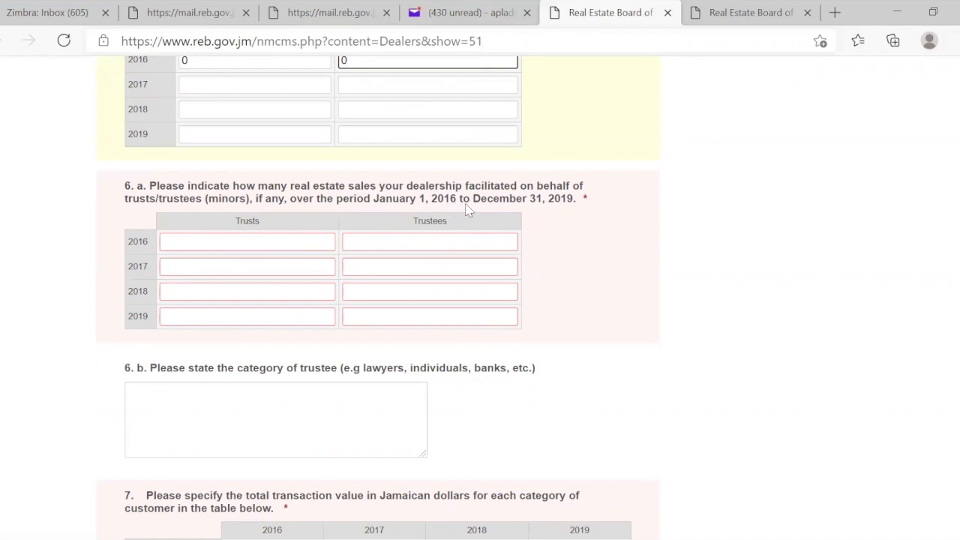
{"action": "left_click", "coordinate": [246, 248]}
{"action": "scroll", "coordinate": [424, 320], "scroll_direction": "up", "scroll_amount": 1}
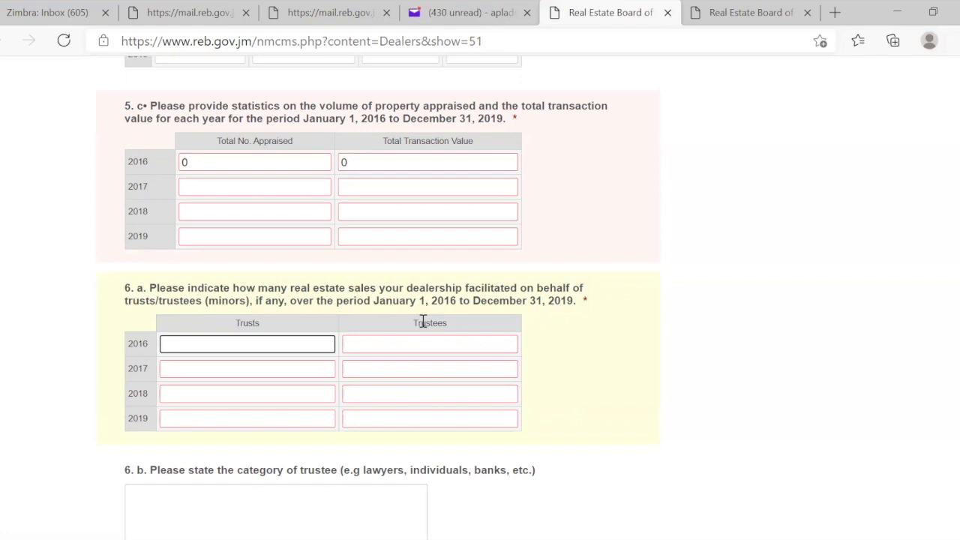
{"action": "left_click", "coordinate": [193, 371]}
{"action": "scroll", "coordinate": [193, 379], "scroll_direction": "down", "scroll_amount": 2}
{"action": "left_click", "coordinate": [214, 292]}
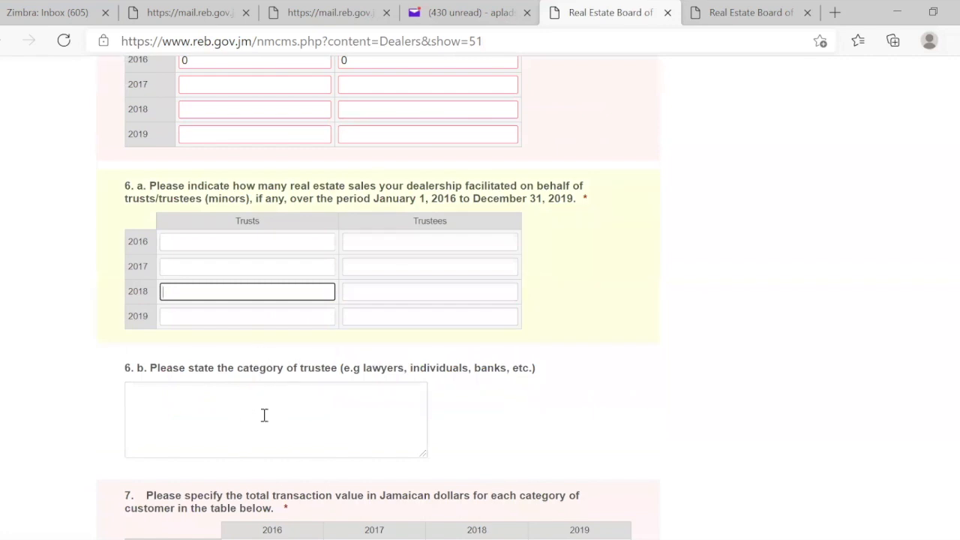
{"action": "scroll", "coordinate": [264, 415], "scroll_direction": "up", "scroll_amount": 3}
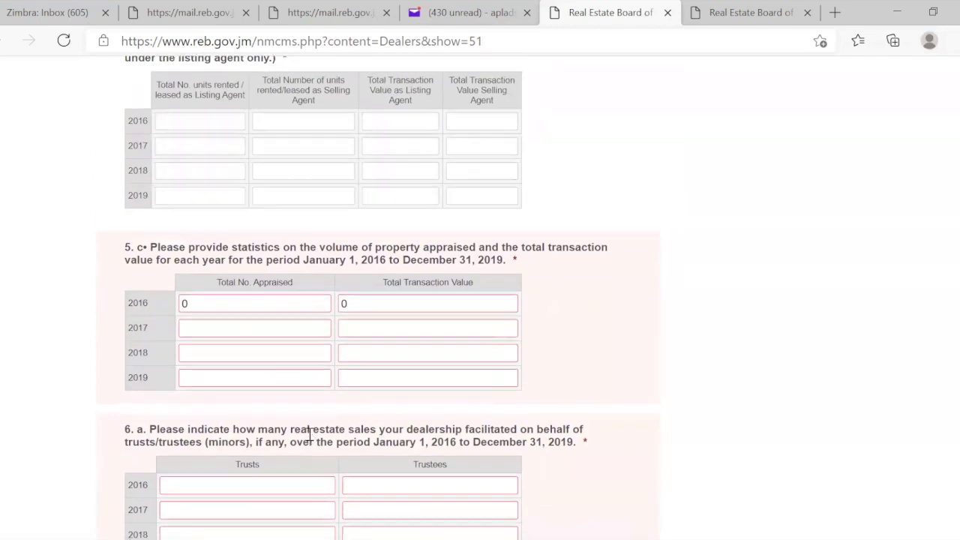
{"action": "scroll", "coordinate": [309, 435], "scroll_direction": "down", "scroll_amount": 3}
{"action": "left_click", "coordinate": [273, 342]}
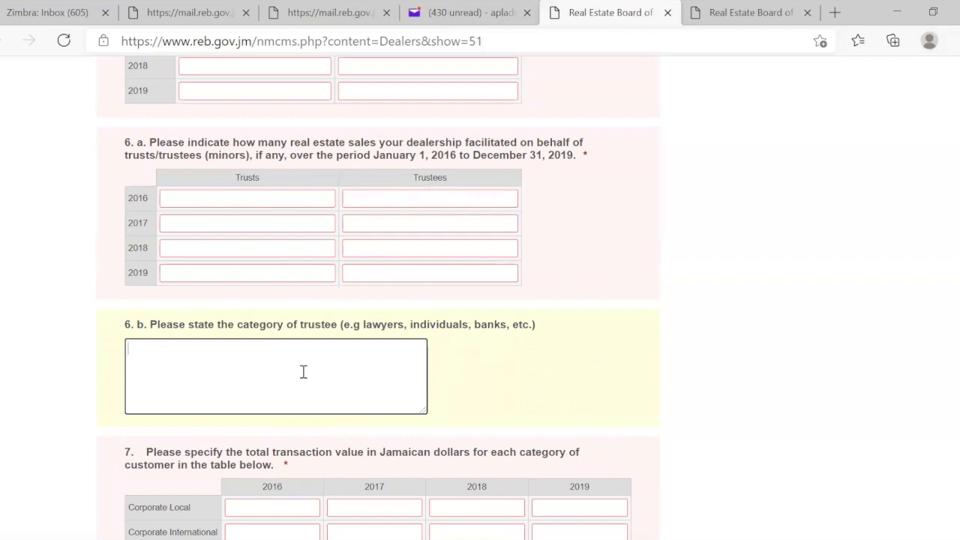
{"action": "scroll", "coordinate": [259, 440], "scroll_direction": "down", "scroll_amount": 1}
{"action": "scroll", "coordinate": [261, 443], "scroll_direction": "up", "scroll_amount": 1}
Step: Enter 2 for both Trusts and Trustees in the 2016 row of question 6a
{"action": "left_click", "coordinate": [224, 199]}
{"action": "type", "text": "2"}
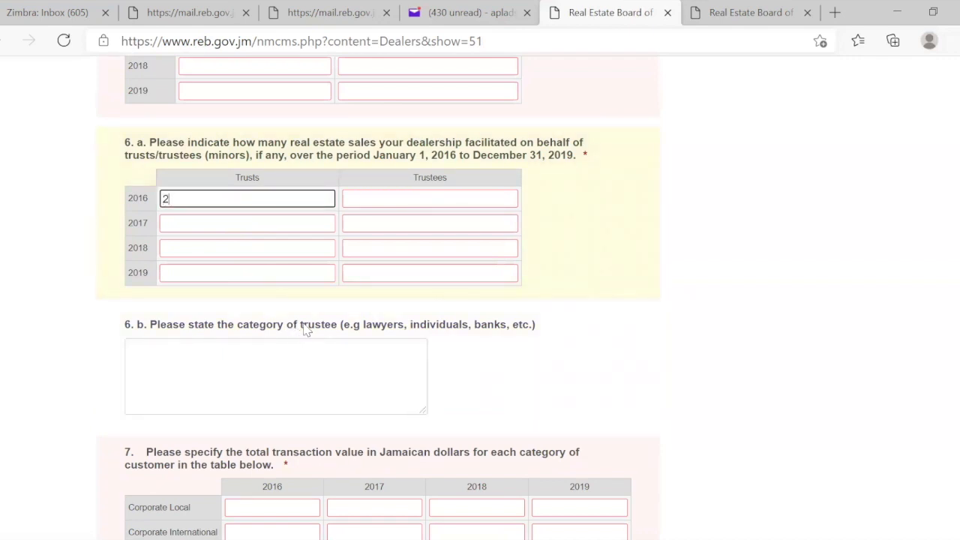
{"action": "left_click", "coordinate": [394, 199]}
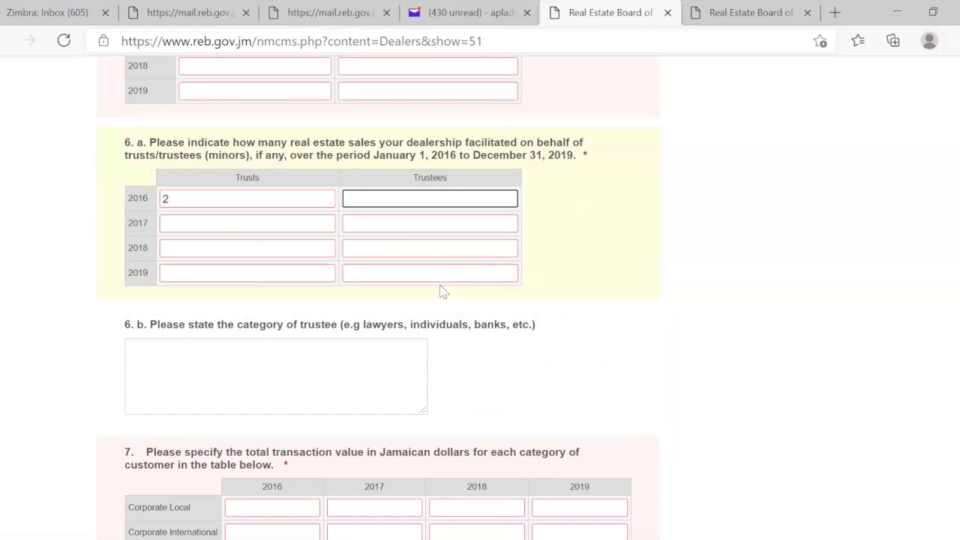
{"action": "type", "text": "5"}
{"action": "key", "text": "BackSpace"}
{"action": "type", "text": "2"}
{"action": "key", "text": "BackSpace"}
{"action": "type", "text": "2"}
Step: Fill question 7's Corporate Local row with 6 for 2016 and 0 for 2017, 2018 and 2019
{"action": "scroll", "coordinate": [326, 386], "scroll_direction": "down", "scroll_amount": 2}
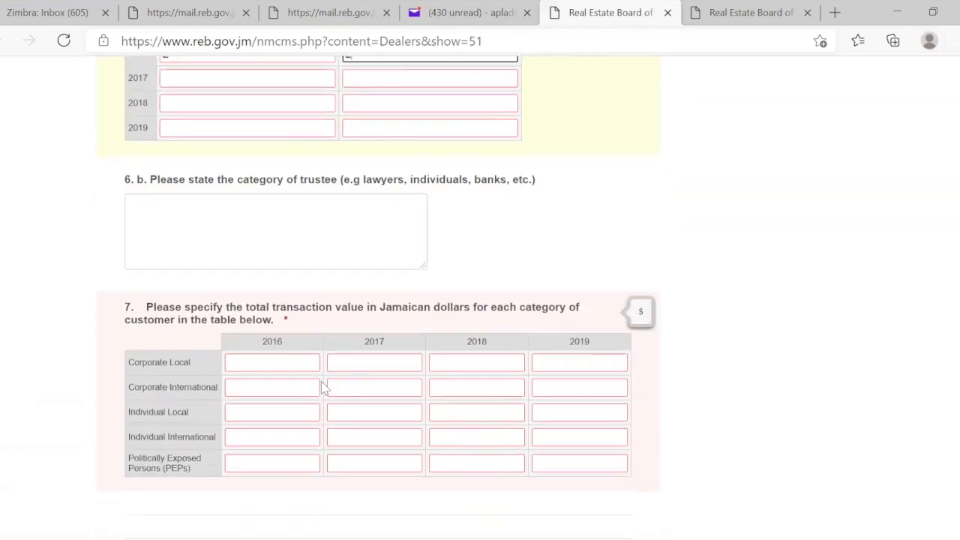
{"action": "scroll", "coordinate": [321, 383], "scroll_direction": "down", "scroll_amount": 2}
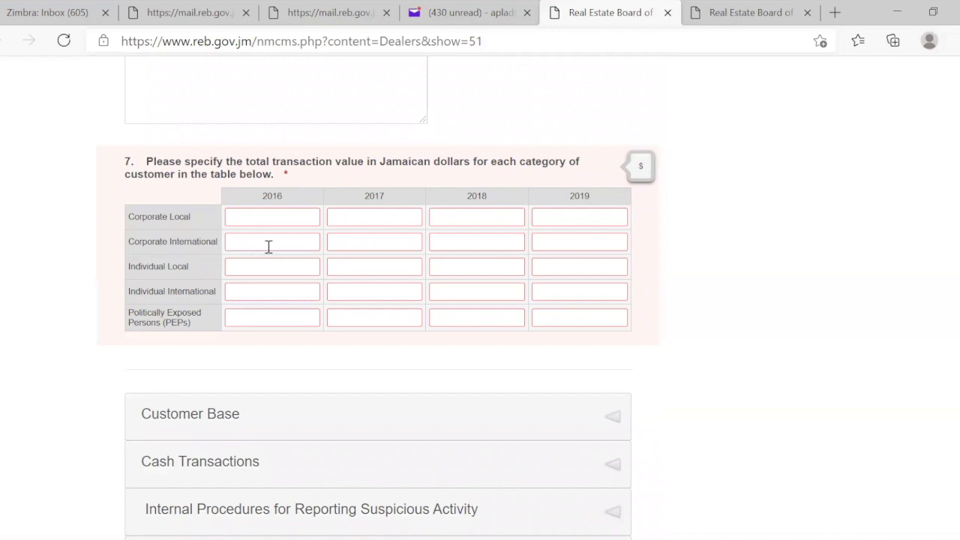
{"action": "left_click", "coordinate": [273, 216]}
{"action": "type", "text": "6"}
{"action": "left_click", "coordinate": [377, 218]}
{"action": "type", "text": "0"}
{"action": "left_click", "coordinate": [482, 218]}
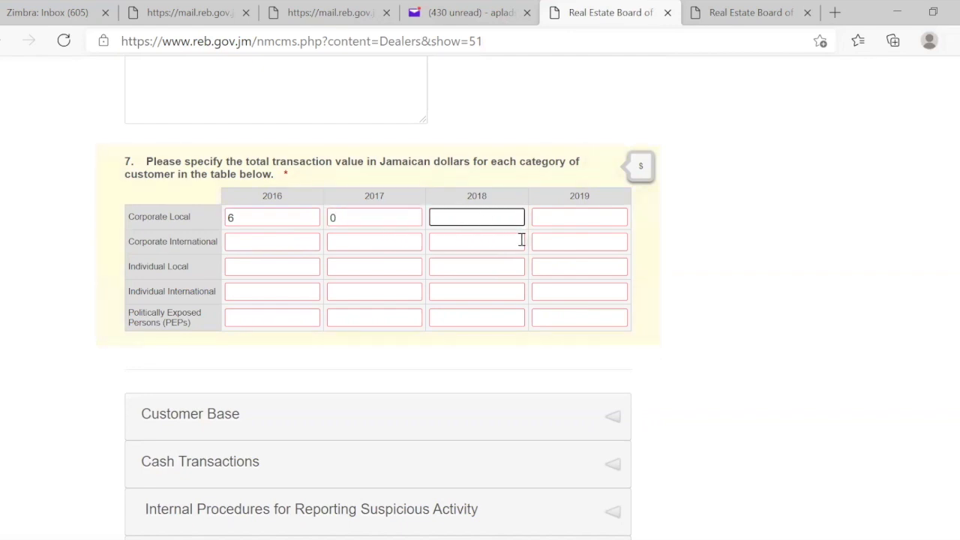
{"action": "type", "text": "0"}
{"action": "left_click", "coordinate": [583, 224]}
{"action": "type", "text": "0"}
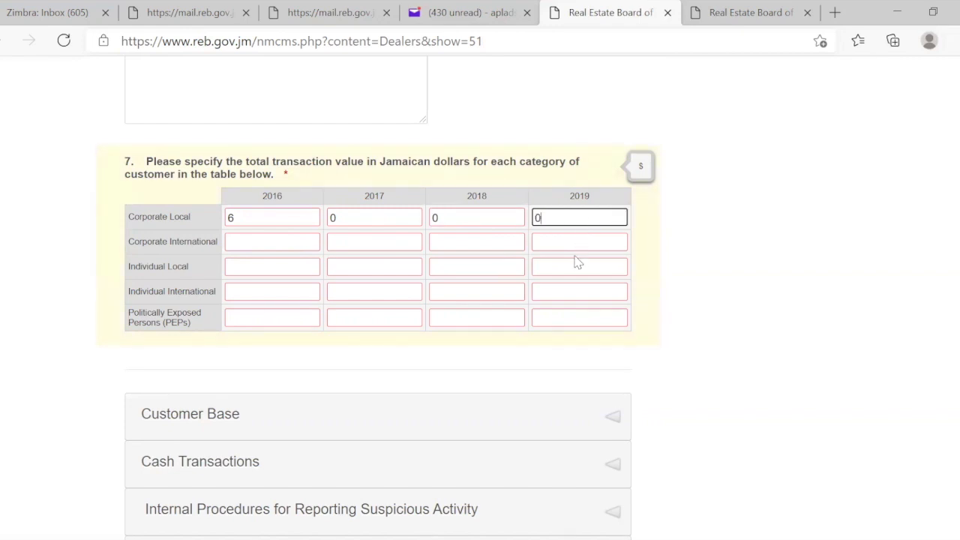
Step: Fill question 7's Corporate International row with 1 for 2016, 2 for 2017, and 0 for 2018 and 2019
{"action": "left_click", "coordinate": [252, 248]}
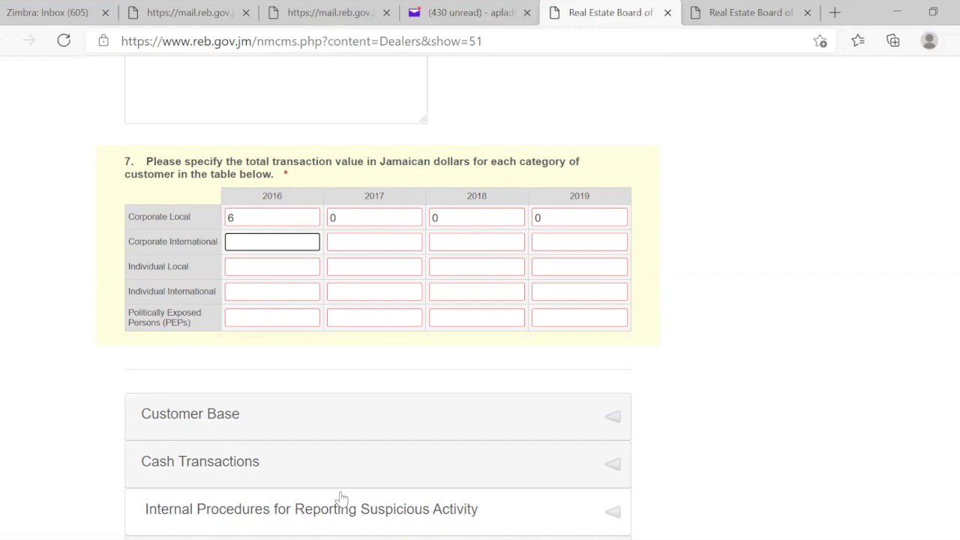
{"action": "type", "text": "1"}
{"action": "left_click", "coordinate": [390, 242]}
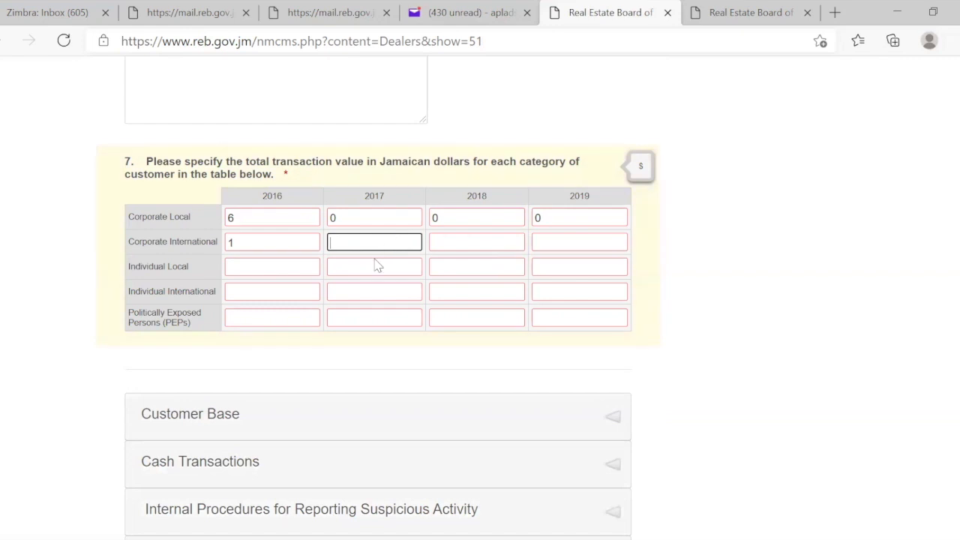
{"action": "type", "text": "2"}
{"action": "left_click", "coordinate": [465, 242]}
{"action": "type", "text": "0"}
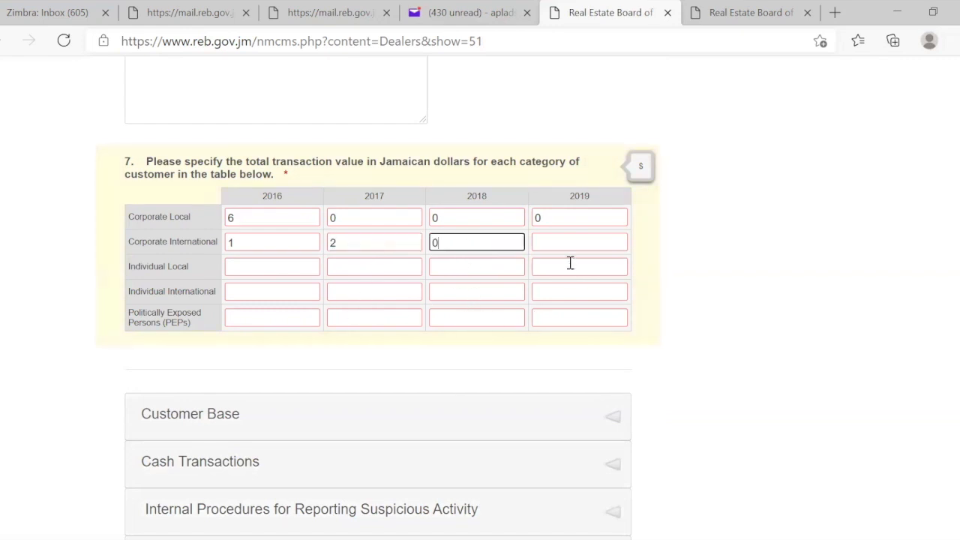
{"action": "left_click", "coordinate": [570, 242]}
{"action": "type", "text": "0"}
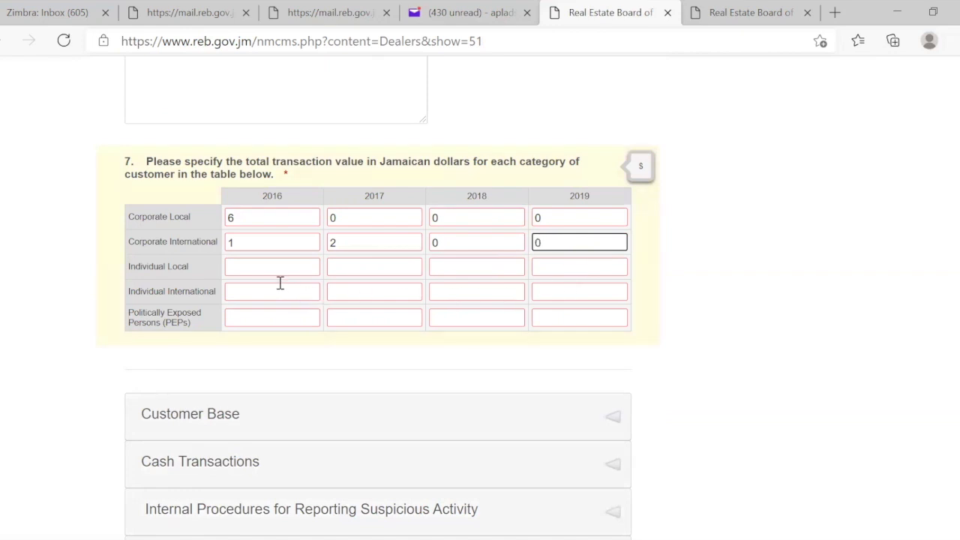
Step: Fill question 7's Politically Exposed Persons row with 3 for 2016, 2 for 2017, and 0 for 2018 and 2019
{"action": "left_click", "coordinate": [251, 318]}
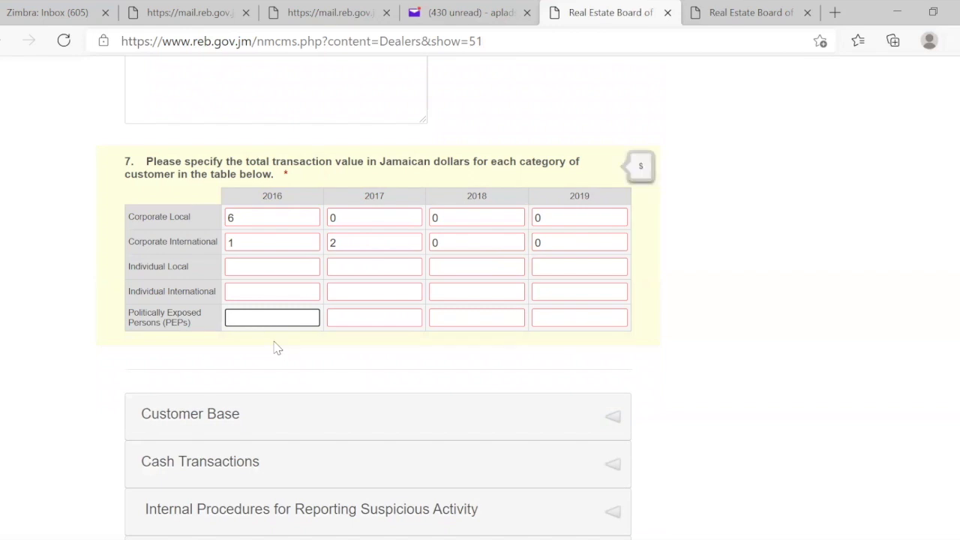
{"action": "type", "text": "3"}
{"action": "scroll", "coordinate": [330, 326], "scroll_direction": "down", "scroll_amount": 1}
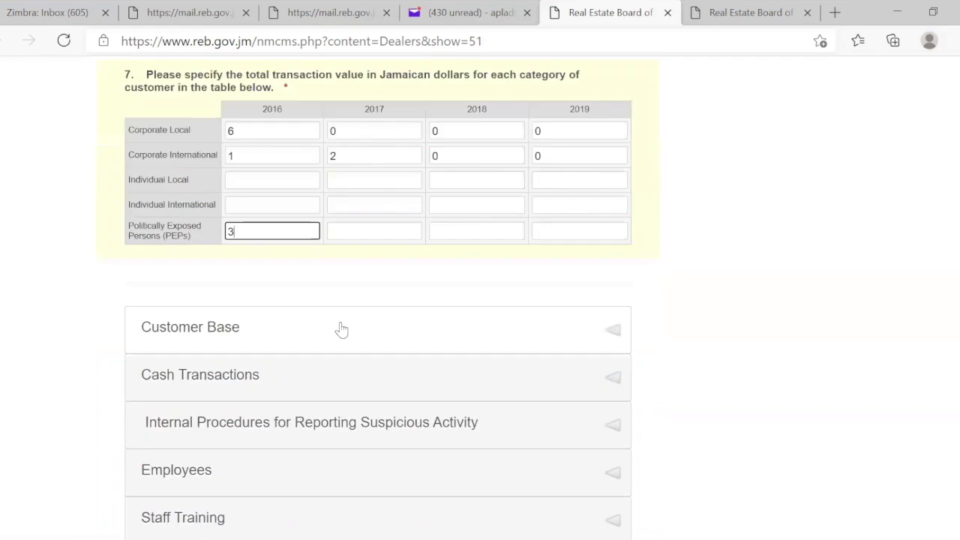
{"action": "scroll", "coordinate": [313, 313], "scroll_direction": "up", "scroll_amount": 2}
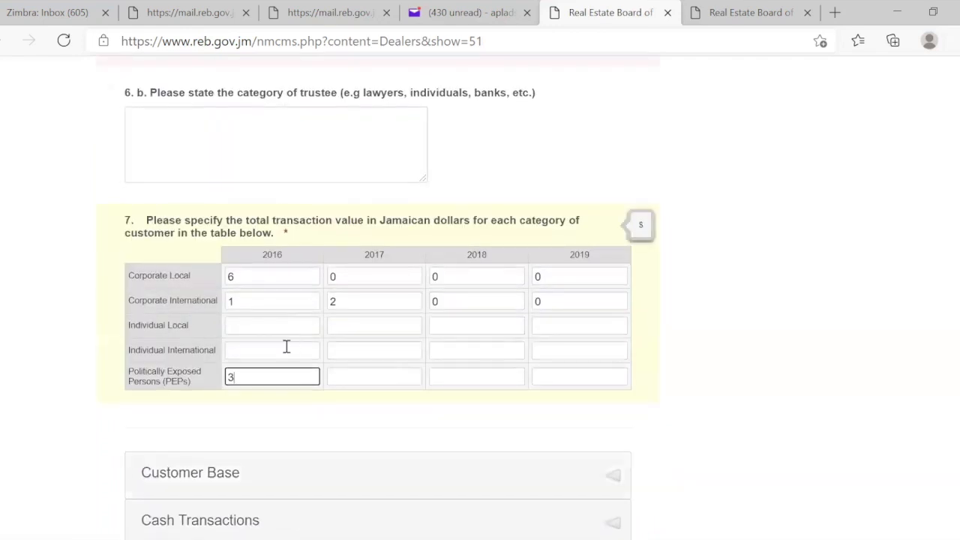
{"action": "left_click", "coordinate": [364, 380]}
{"action": "type", "text": "2"}
{"action": "left_click", "coordinate": [450, 380]}
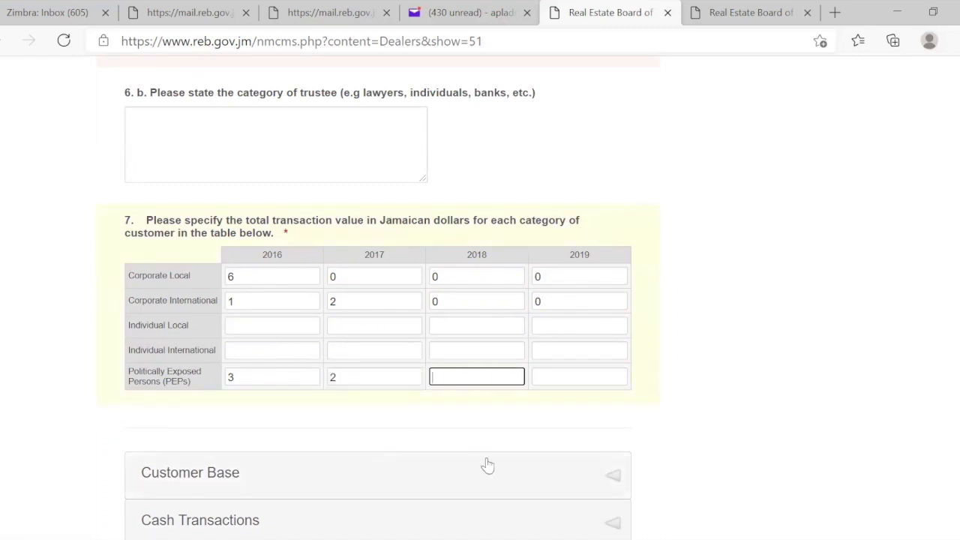
{"action": "type", "text": "0"}
{"action": "left_click", "coordinate": [590, 380]}
{"action": "type", "text": "0"}
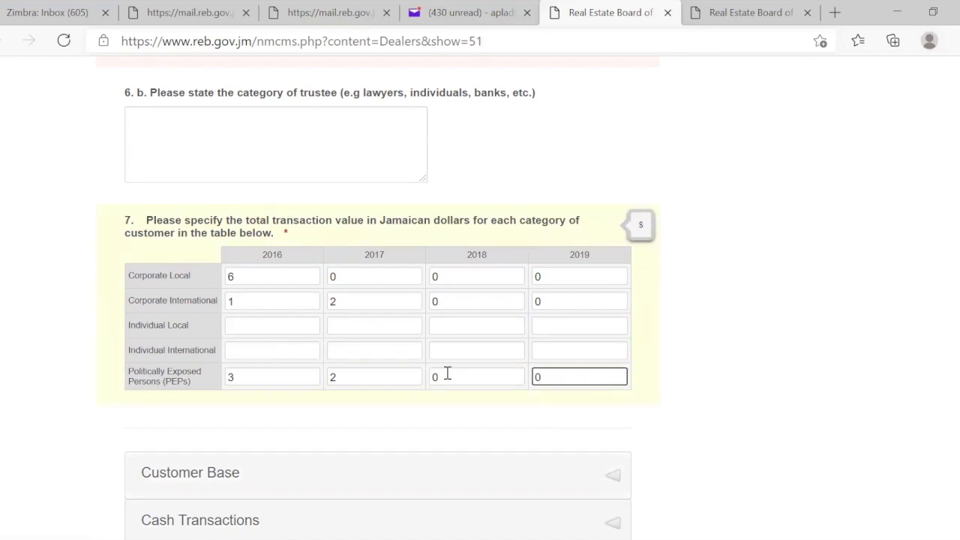
Step: Enter 0 for all four years in question 7's Individual Local row
{"action": "left_click", "coordinate": [262, 330]}
{"action": "scroll", "coordinate": [264, 337], "scroll_direction": "up", "scroll_amount": 1}
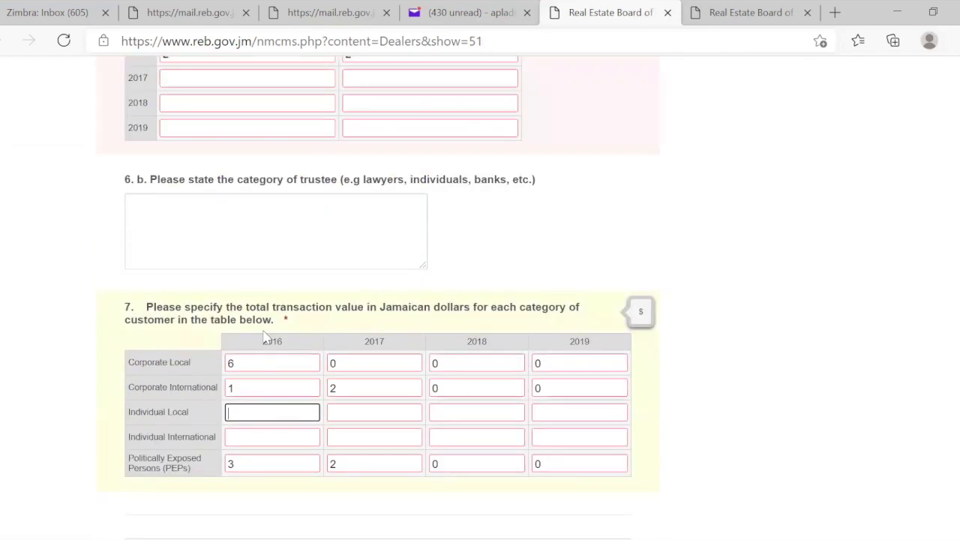
{"action": "type", "text": "0"}
{"action": "left_click", "coordinate": [388, 412]}
{"action": "type", "text": "0"}
{"action": "left_click", "coordinate": [467, 415]}
{"action": "type", "text": "0"}
{"action": "left_click", "coordinate": [557, 414]}
{"action": "type", "text": "0"}
Step: Enter 0 for all four years in question 7's Individual International row
{"action": "left_click", "coordinate": [559, 438]}
{"action": "type", "text": "0"}
{"action": "left_click", "coordinate": [478, 441]}
{"action": "type", "text": "0"}
{"action": "left_click", "coordinate": [367, 441]}
{"action": "type", "text": "0"}
{"action": "left_click", "coordinate": [265, 438]}
{"action": "type", "text": "0"}
Step: Review the answers to questions 5b through 7 and the remaining collapsed sections of the questionnaire
{"action": "scroll", "coordinate": [381, 484], "scroll_direction": "down", "scroll_amount": 4}
{"action": "scroll", "coordinate": [356, 460], "scroll_direction": "up", "scroll_amount": 2}
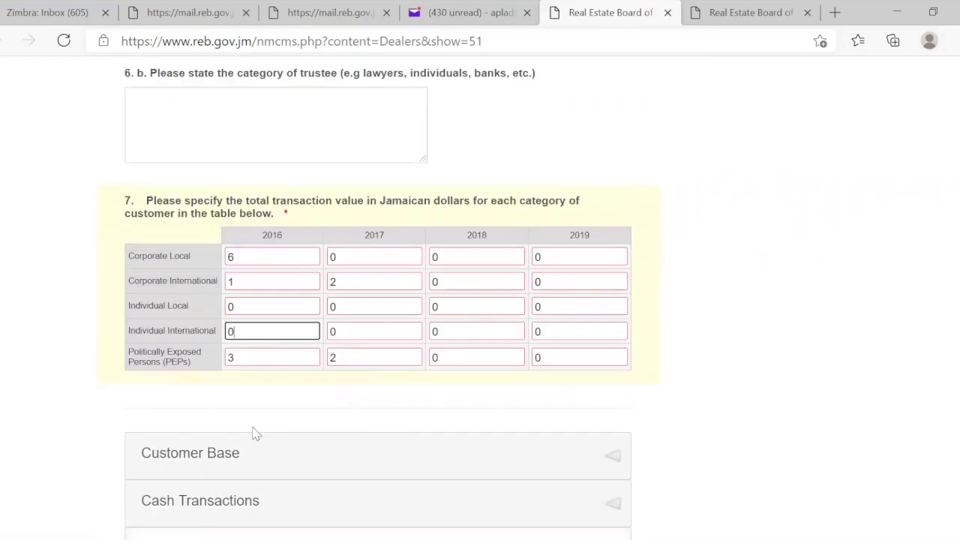
{"action": "scroll", "coordinate": [253, 434], "scroll_direction": "up", "scroll_amount": 1}
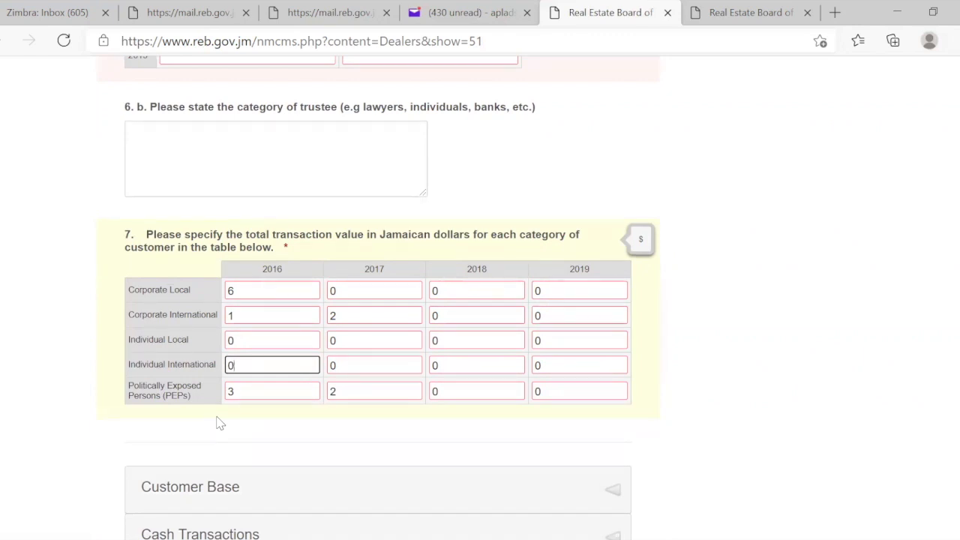
{"action": "scroll", "coordinate": [219, 423], "scroll_direction": "up", "scroll_amount": 4}
{"action": "scroll", "coordinate": [220, 424], "scroll_direction": "up", "scroll_amount": 4}
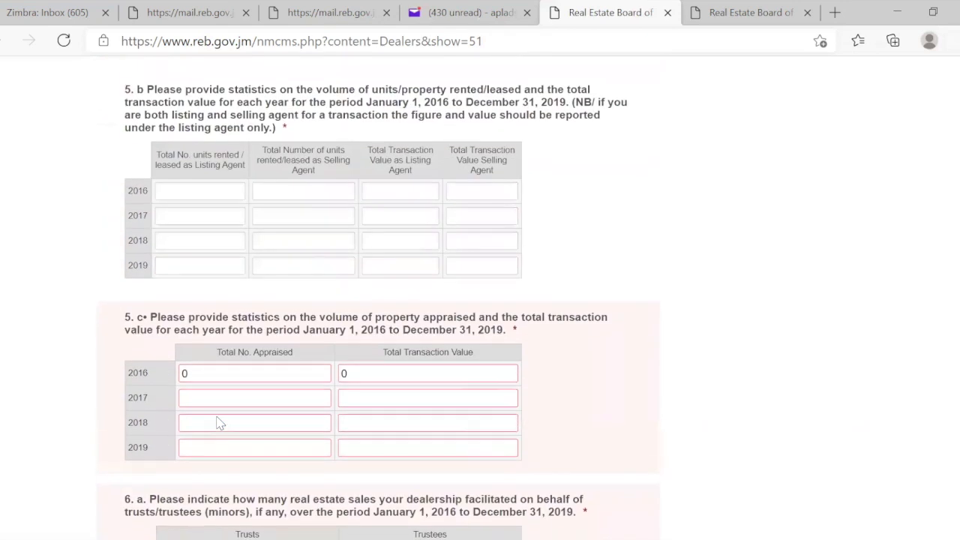
{"action": "scroll", "coordinate": [220, 424], "scroll_direction": "down", "scroll_amount": 4}
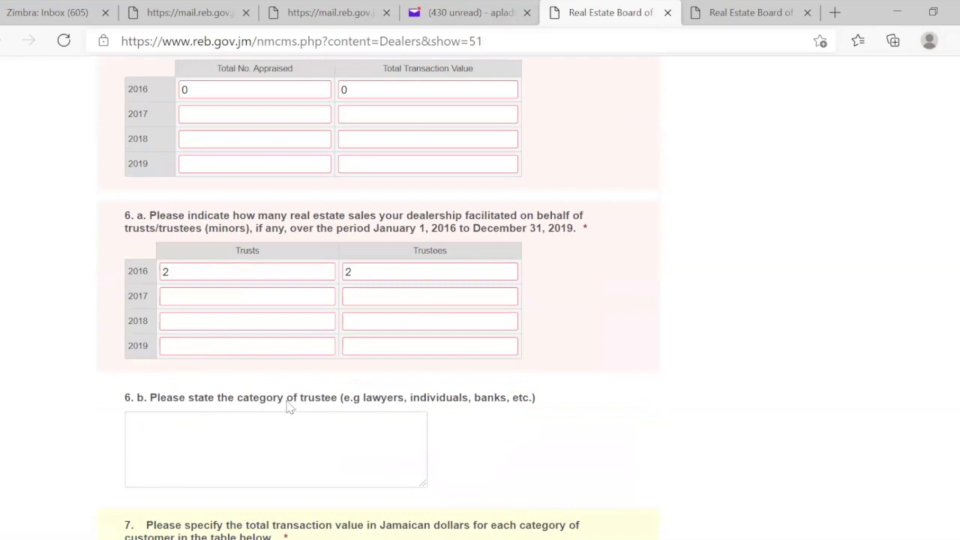
{"action": "scroll", "coordinate": [405, 367], "scroll_direction": "down", "scroll_amount": 6}
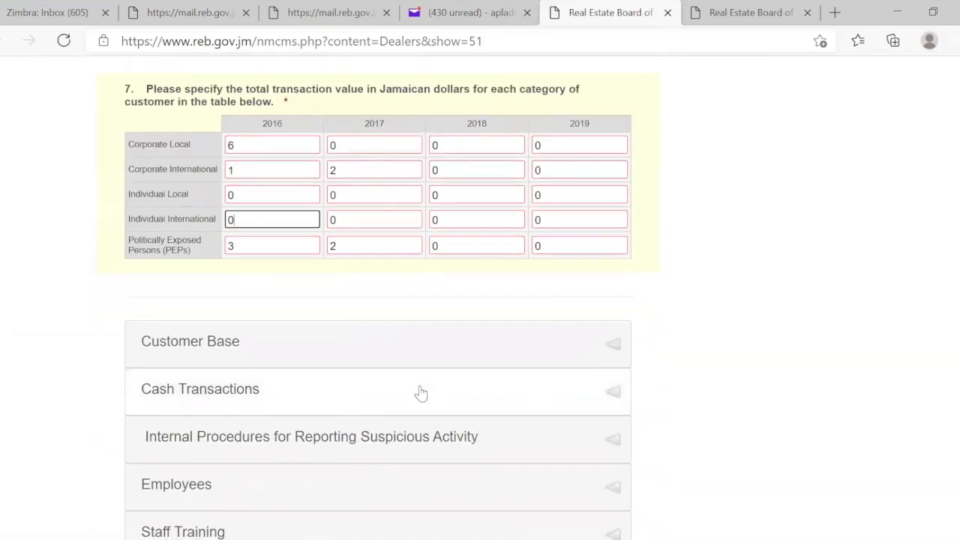
{"action": "scroll", "coordinate": [421, 393], "scroll_direction": "down", "scroll_amount": 3}
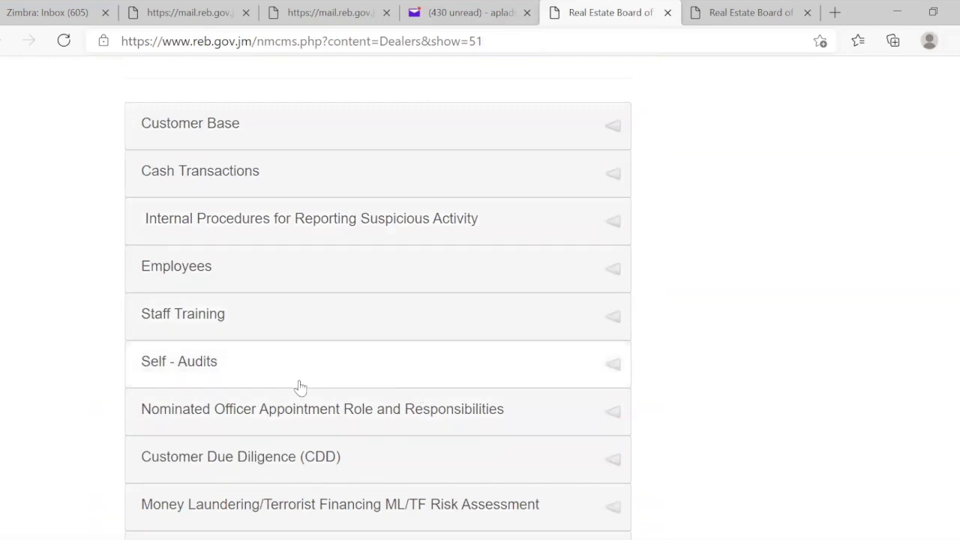
{"action": "scroll", "coordinate": [334, 484], "scroll_direction": "down", "scroll_amount": 2}
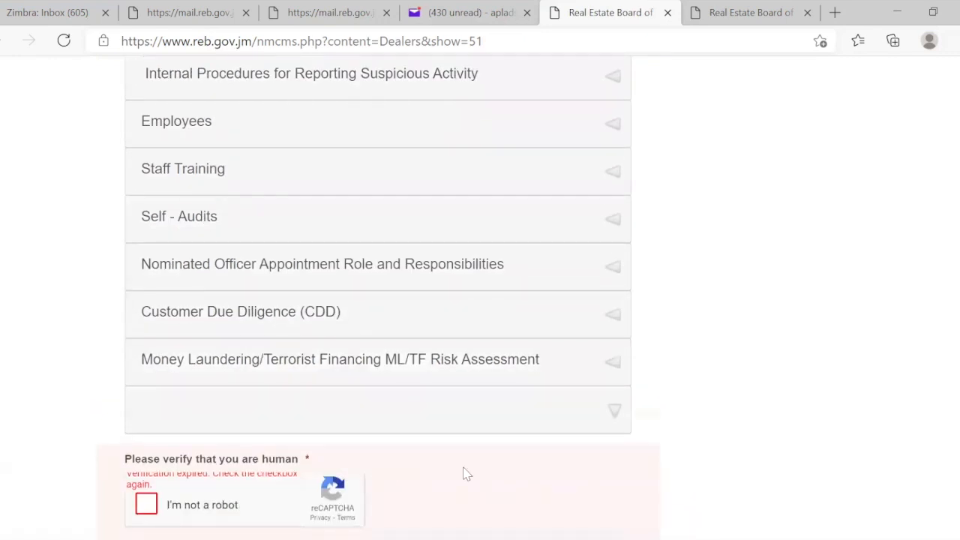
Step: Complete the human verification at the end of the questionnaire by selecting and verifying all squares with traffic lights
{"action": "scroll", "coordinate": [420, 459], "scroll_direction": "down", "scroll_amount": 2}
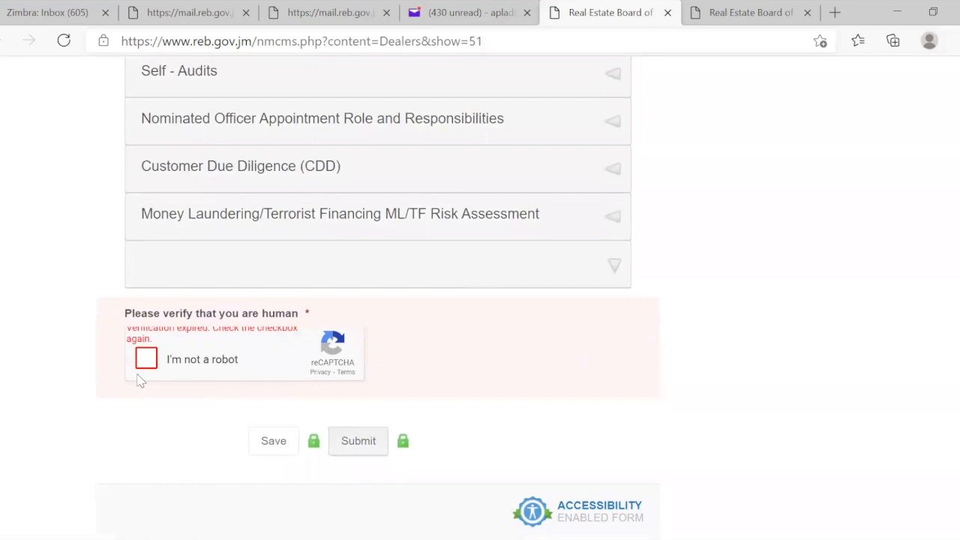
{"action": "scroll", "coordinate": [142, 364], "scroll_direction": "down", "scroll_amount": 1}
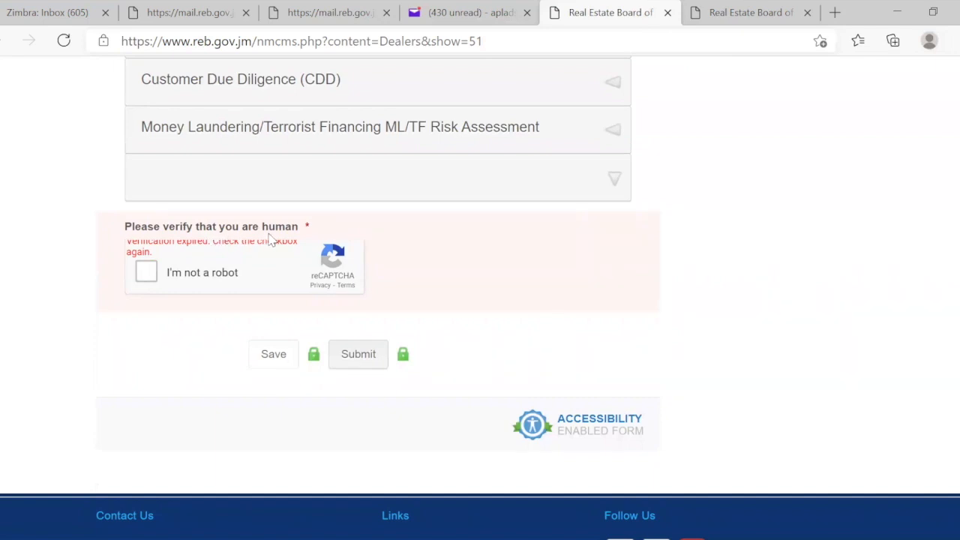
{"action": "left_click", "coordinate": [145, 273]}
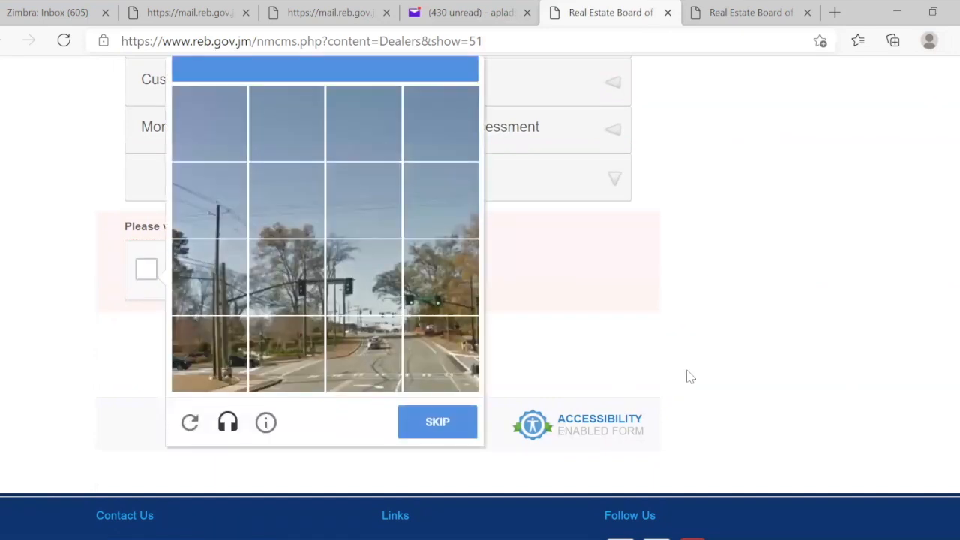
{"action": "scroll", "coordinate": [683, 379], "scroll_direction": "up", "scroll_amount": 2}
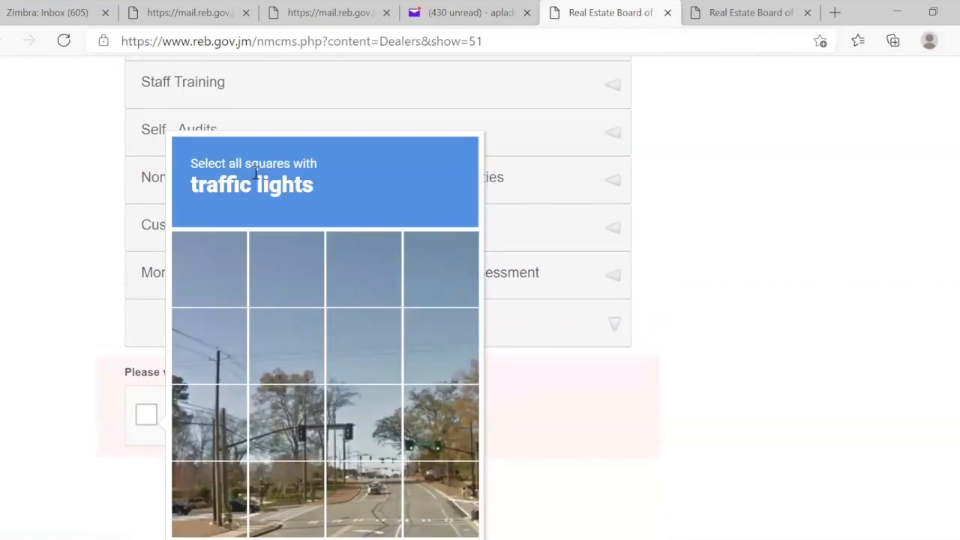
{"action": "scroll", "coordinate": [335, 228], "scroll_direction": "down", "scroll_amount": 1}
{"action": "left_click", "coordinate": [309, 366]}
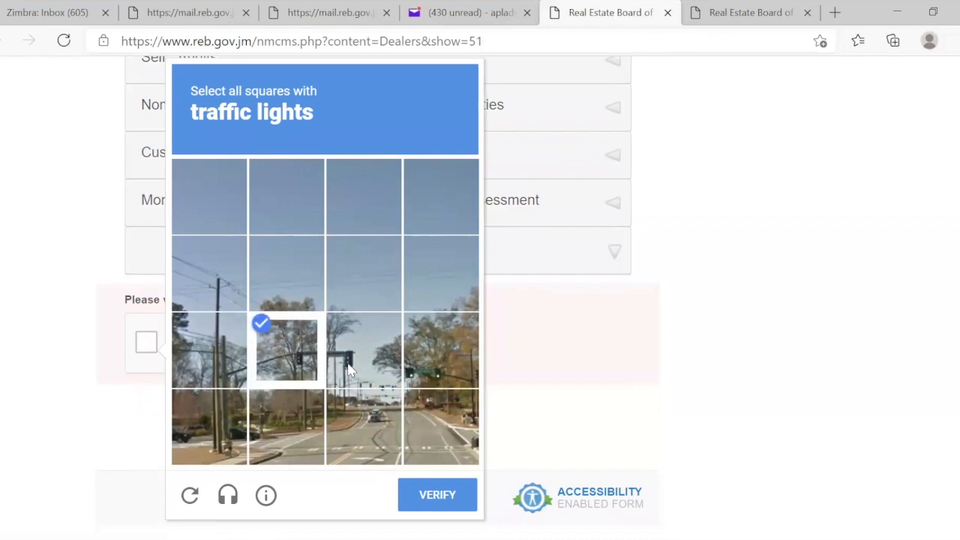
{"action": "left_click", "coordinate": [350, 369]}
{"action": "left_click", "coordinate": [441, 364]}
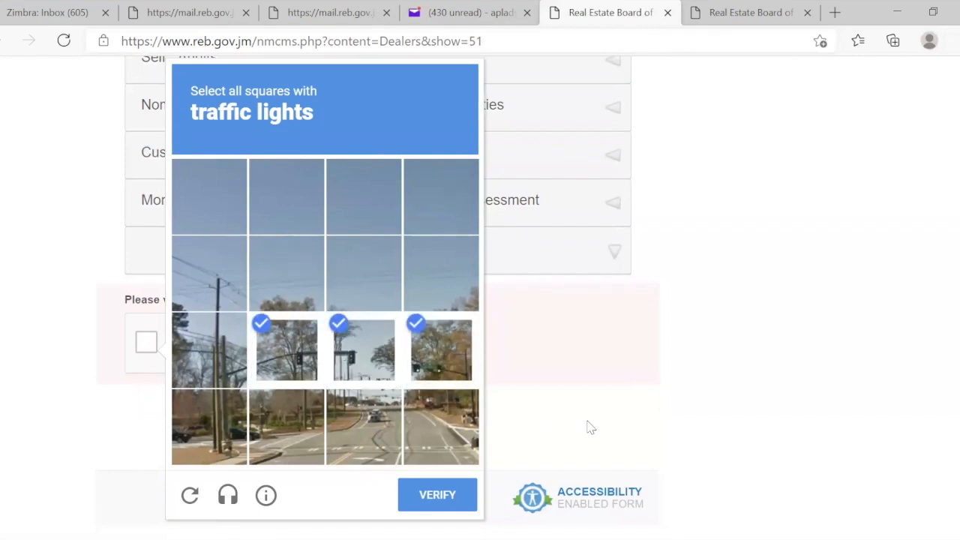
{"action": "scroll", "coordinate": [593, 412], "scroll_direction": "down", "scroll_amount": 1}
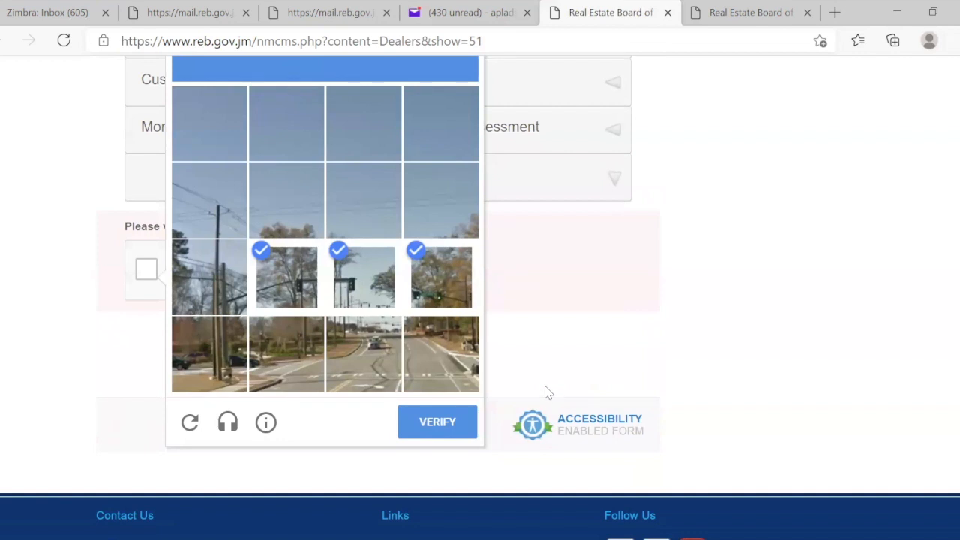
{"action": "left_click", "coordinate": [450, 422]}
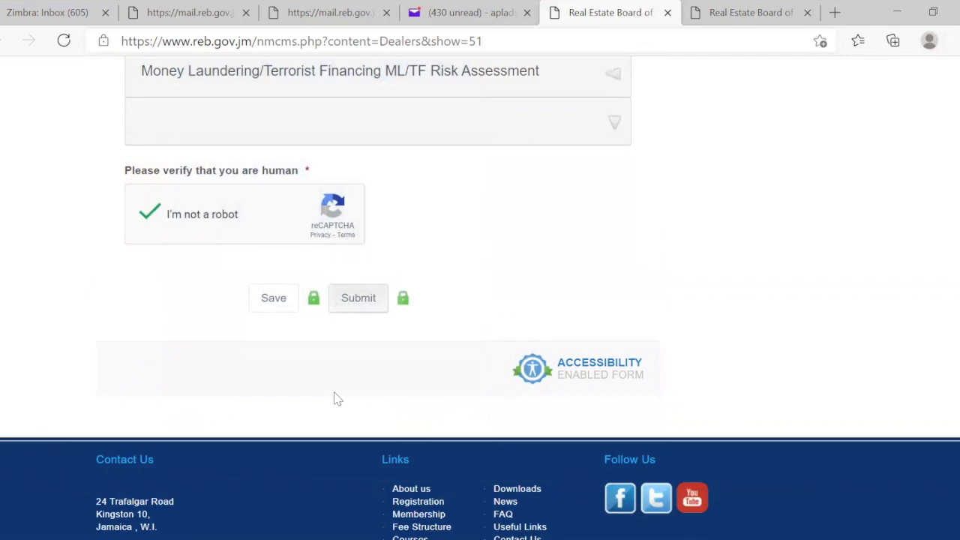
Step: Save the partly completed questionnaire as a draft and bring its save dialog into view
{"action": "left_click", "coordinate": [271, 310]}
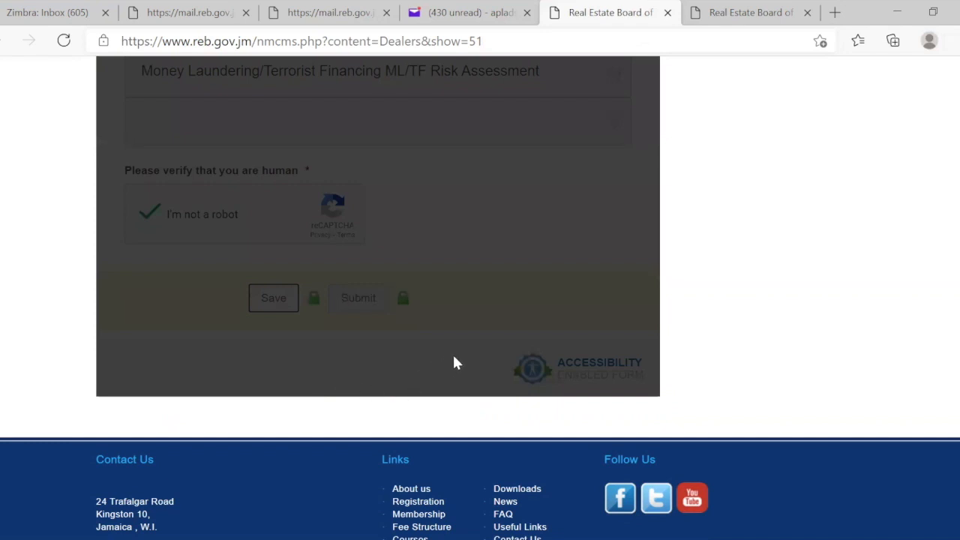
{"action": "scroll", "coordinate": [454, 356], "scroll_direction": "up", "scroll_amount": 8}
{"action": "scroll", "coordinate": [471, 372], "scroll_direction": "up", "scroll_amount": 10}
{"action": "scroll", "coordinate": [471, 373], "scroll_direction": "up", "scroll_amount": 10}
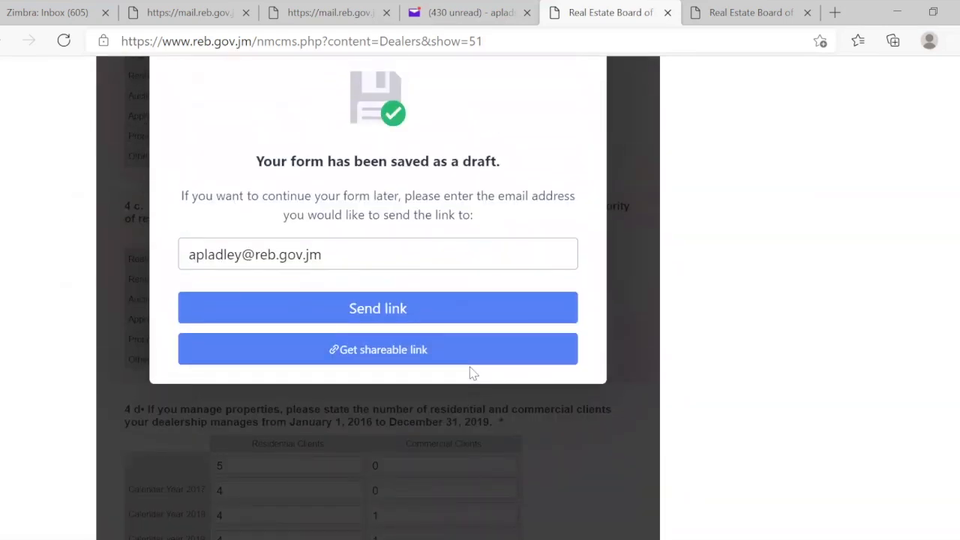
Step: Examine the draft's options for sending or sharing a link, and close the dialog without using either
{"action": "scroll", "coordinate": [471, 373], "scroll_direction": "up", "scroll_amount": 3}
{"action": "scroll", "coordinate": [469, 372], "scroll_direction": "down", "scroll_amount": 2}
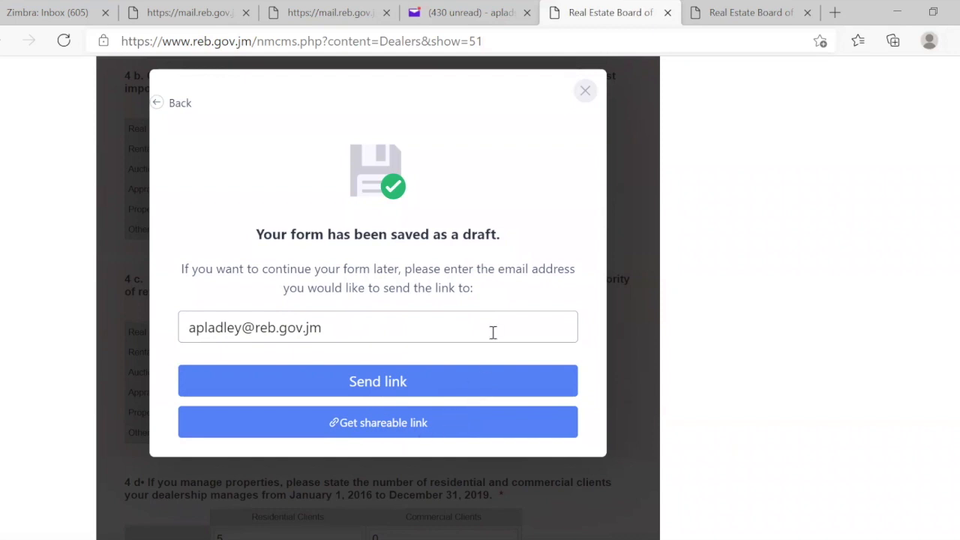
{"action": "scroll", "coordinate": [449, 330], "scroll_direction": "up", "scroll_amount": 1}
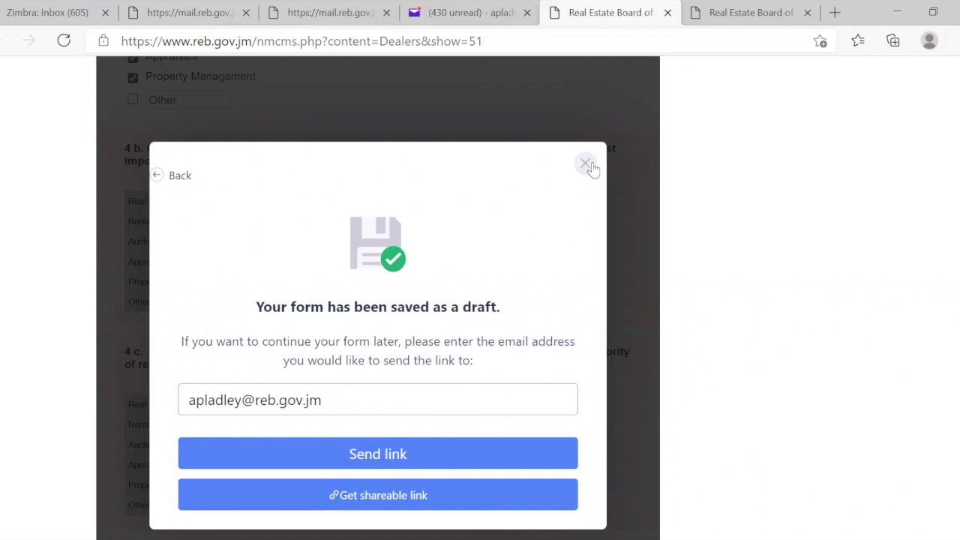
{"action": "scroll", "coordinate": [424, 342], "scroll_direction": "down", "scroll_amount": 1}
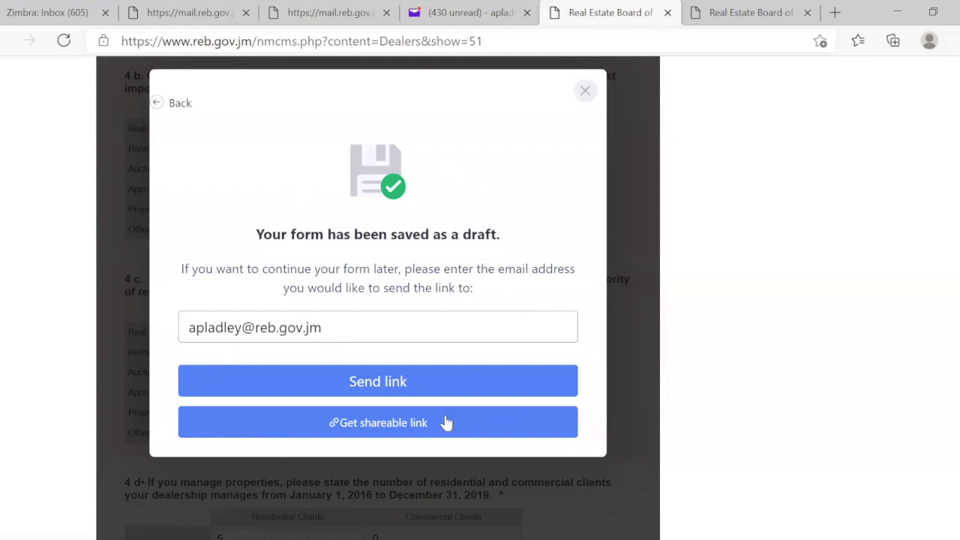
{"action": "scroll", "coordinate": [573, 282], "scroll_direction": "up", "scroll_amount": 2}
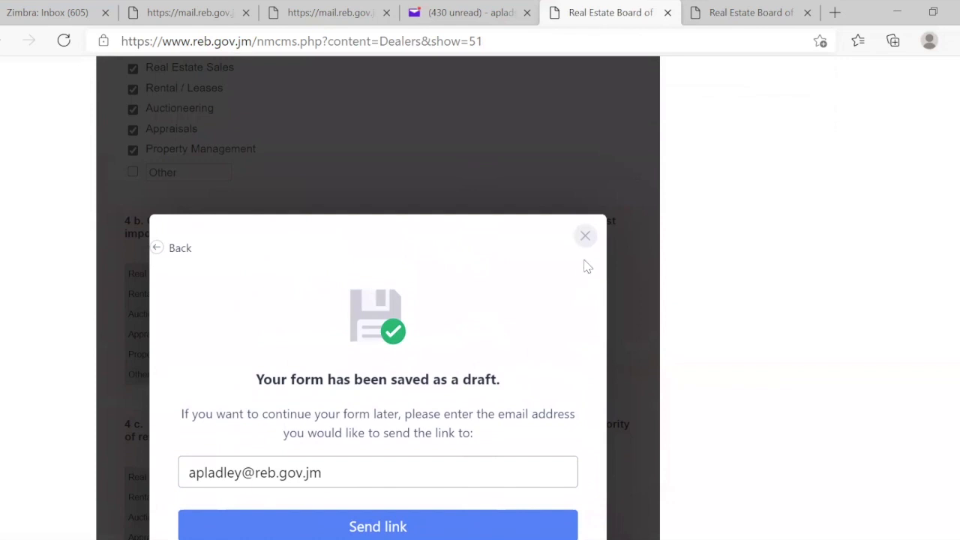
{"action": "left_click", "coordinate": [585, 233]}
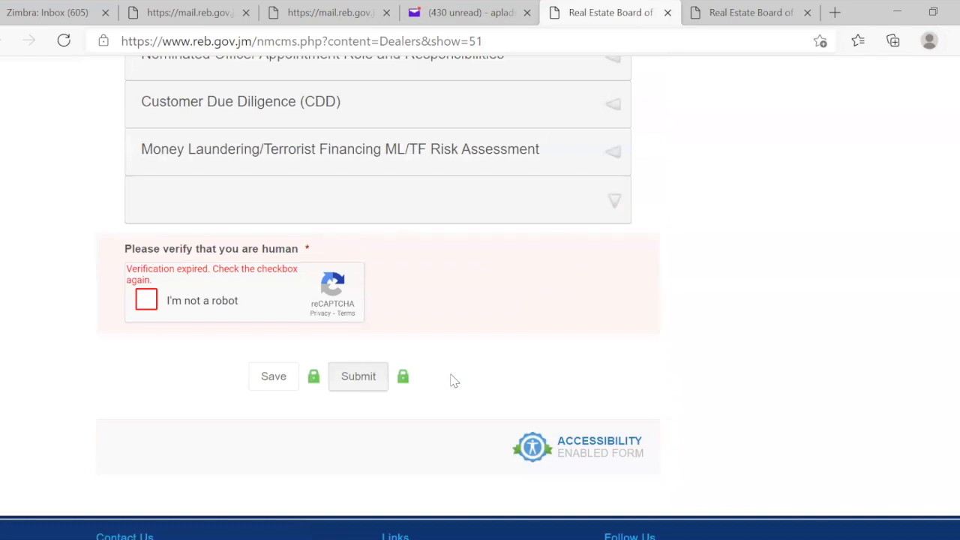
Step: Review the question 7 transaction value table and the list of collapsed questionnaire sections
{"action": "scroll", "coordinate": [495, 334], "scroll_direction": "up", "scroll_amount": 2}
{"action": "scroll", "coordinate": [495, 335], "scroll_direction": "up", "scroll_amount": 3}
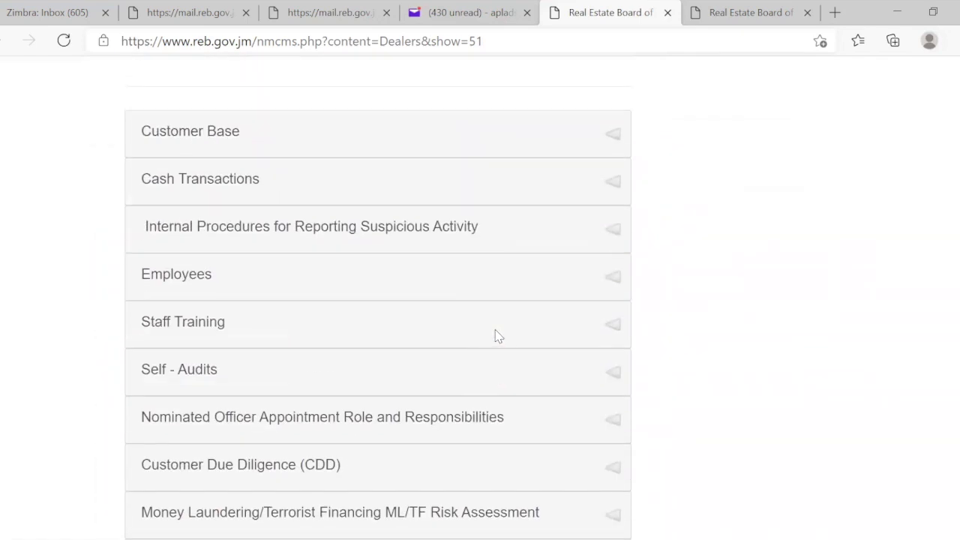
{"action": "scroll", "coordinate": [495, 335], "scroll_direction": "up", "scroll_amount": 1}
{"action": "scroll", "coordinate": [585, 220], "scroll_direction": "up", "scroll_amount": 3}
{"action": "scroll", "coordinate": [553, 332], "scroll_direction": "down", "scroll_amount": 2}
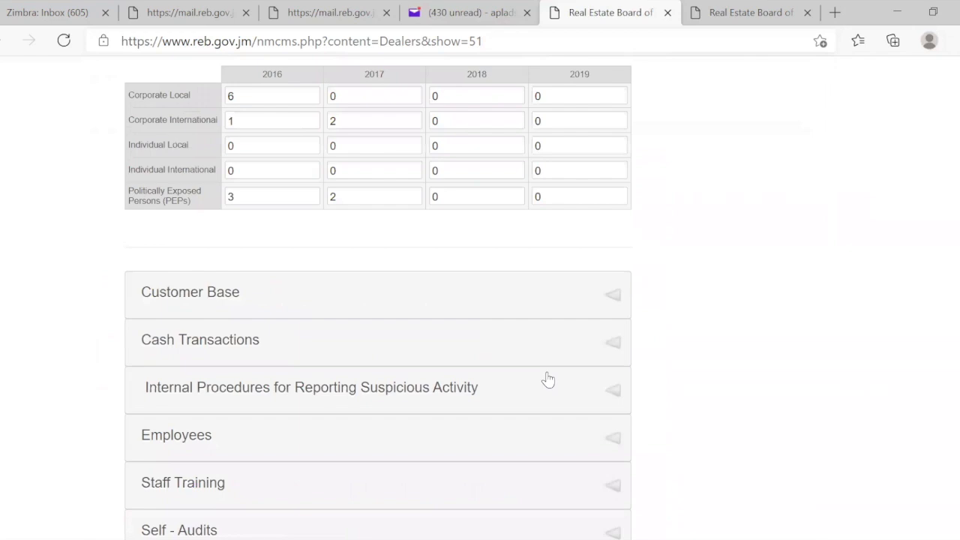
{"action": "scroll", "coordinate": [570, 235], "scroll_direction": "up", "scroll_amount": 2}
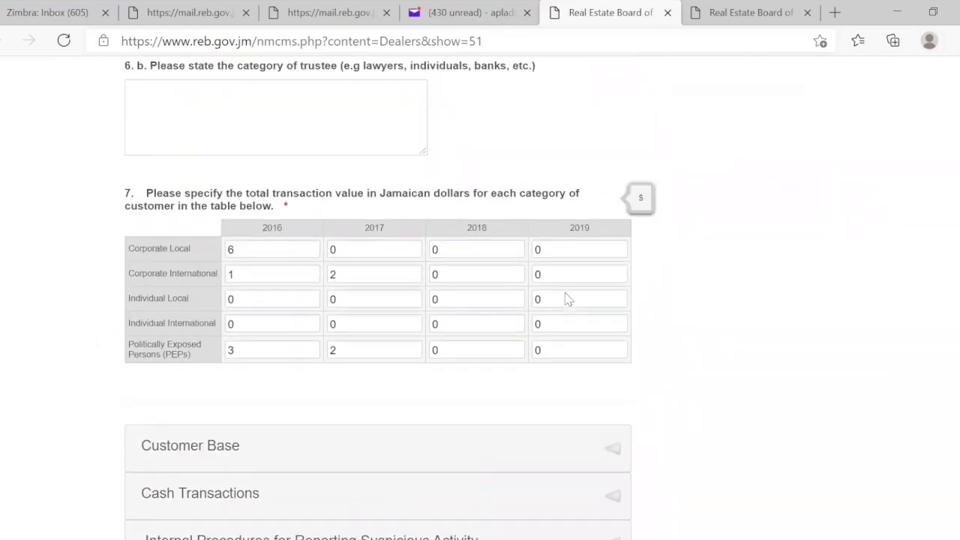
{"action": "scroll", "coordinate": [567, 300], "scroll_direction": "up", "scroll_amount": 15}
{"action": "scroll", "coordinate": [567, 300], "scroll_direction": "down", "scroll_amount": 15}
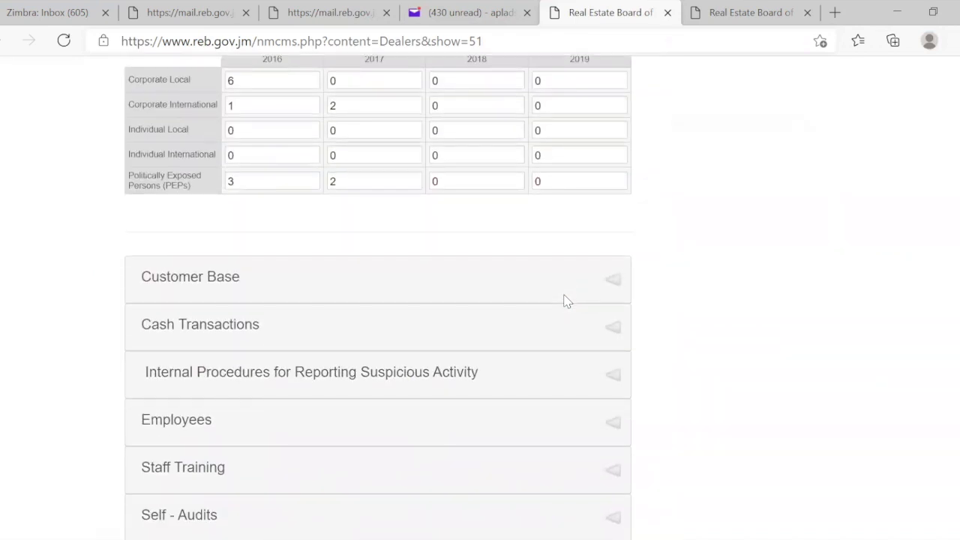
Step: Expand the Customer Base section and look through questions 8 to 11
{"action": "left_click", "coordinate": [611, 283]}
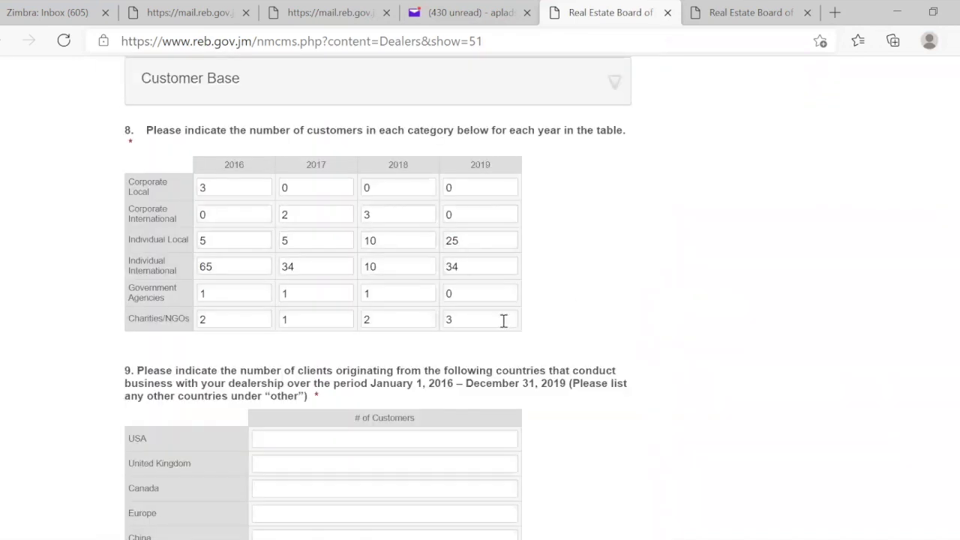
{"action": "scroll", "coordinate": [568, 364], "scroll_direction": "down", "scroll_amount": 8}
{"action": "scroll", "coordinate": [450, 360], "scroll_direction": "down", "scroll_amount": 4}
{"action": "scroll", "coordinate": [448, 353], "scroll_direction": "up", "scroll_amount": 15}
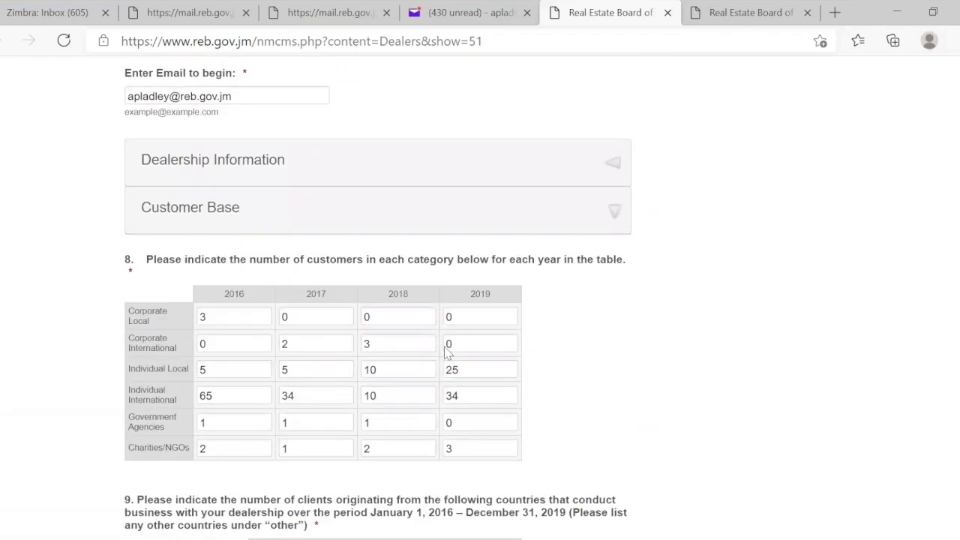
{"action": "scroll", "coordinate": [448, 353], "scroll_direction": "up", "scroll_amount": 2}
{"action": "scroll", "coordinate": [434, 343], "scroll_direction": "down", "scroll_amount": 7}
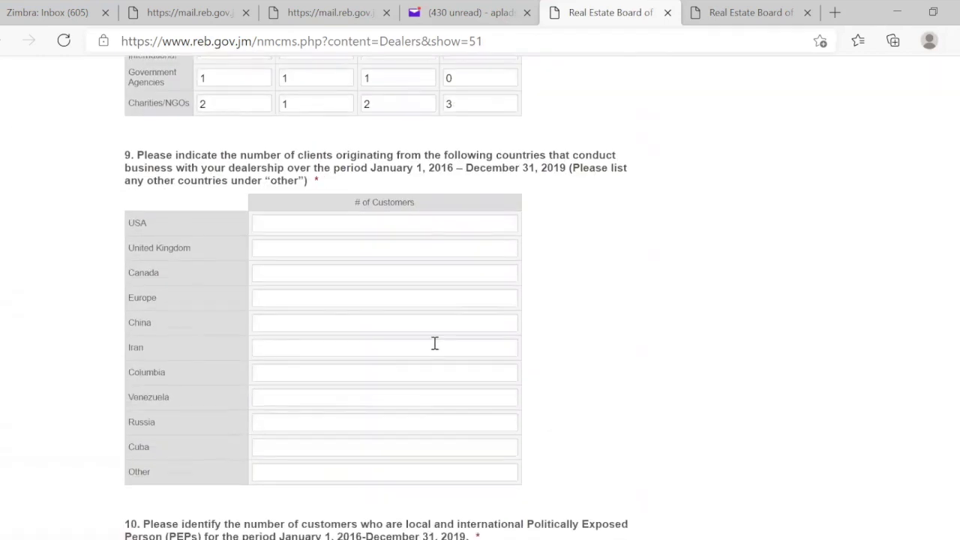
{"action": "scroll", "coordinate": [514, 407], "scroll_direction": "down", "scroll_amount": 7}
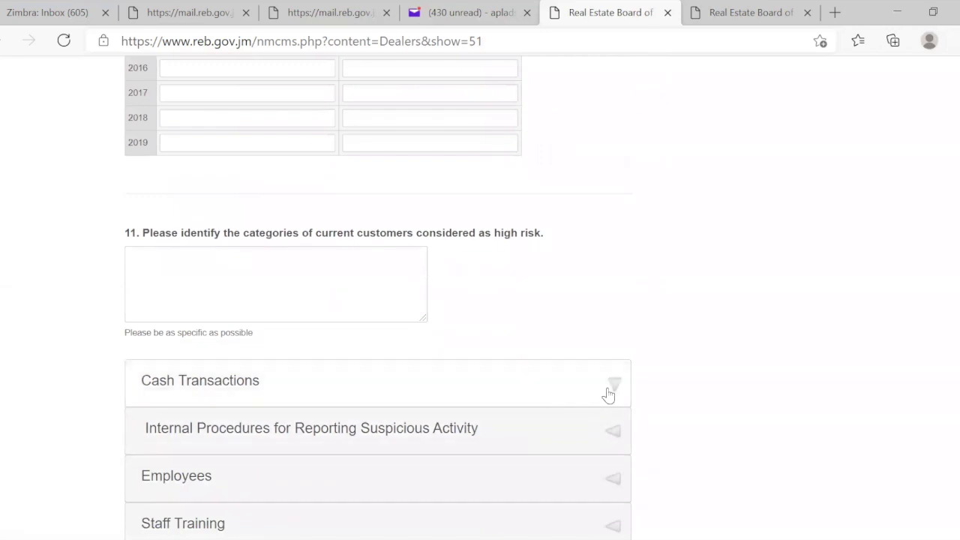
Step: Expand the Cash Transactions section and look through its questions up to question 14
{"action": "left_click", "coordinate": [608, 396]}
{"action": "scroll", "coordinate": [583, 410], "scroll_direction": "down", "scroll_amount": 4}
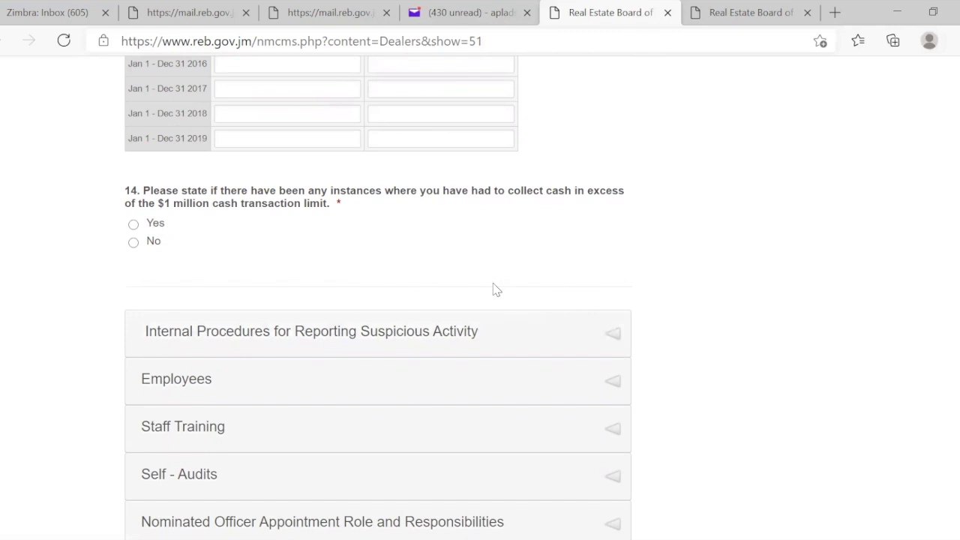
{"action": "scroll", "coordinate": [315, 242], "scroll_direction": "up", "scroll_amount": 2}
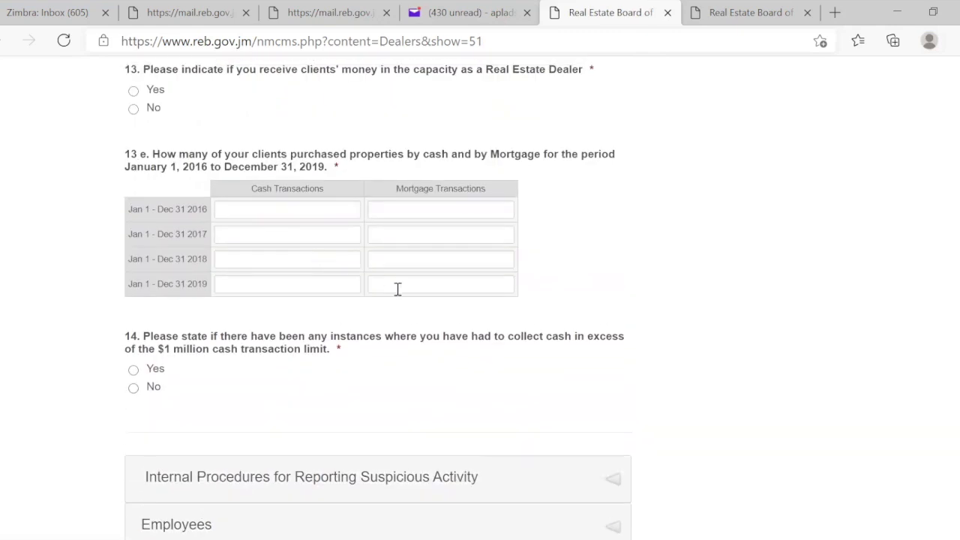
{"action": "scroll", "coordinate": [450, 367], "scroll_direction": "up", "scroll_amount": 1}
{"action": "scroll", "coordinate": [450, 367], "scroll_direction": "up", "scroll_amount": 5}
{"action": "scroll", "coordinate": [450, 308], "scroll_direction": "down", "scroll_amount": 4}
{"action": "scroll", "coordinate": [555, 422], "scroll_direction": "down", "scroll_amount": 3}
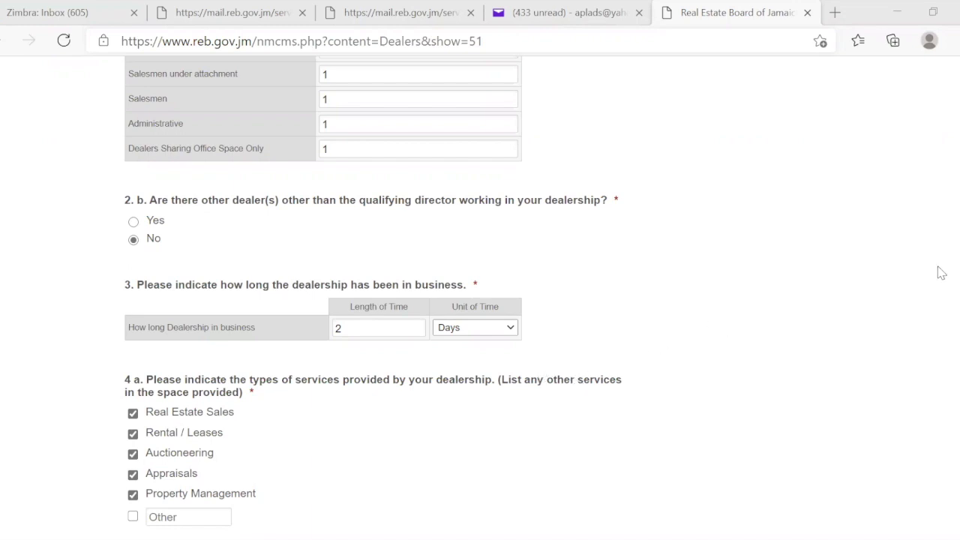
Step: Complete the human verification by selecting all images with bicycles, and save the questionnaire
{"action": "scroll", "coordinate": [480, 300], "scroll_direction": "down", "scroll_amount": 20}
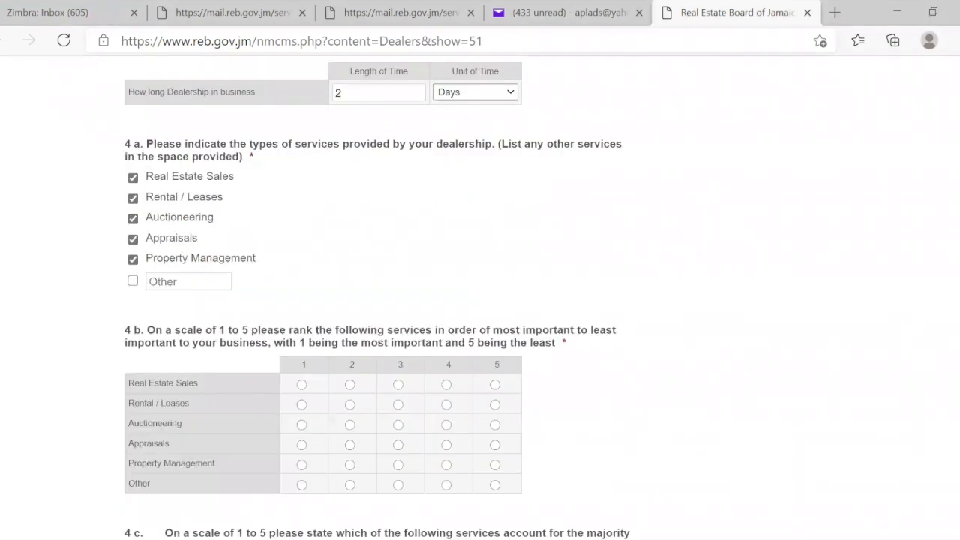
{"action": "scroll", "coordinate": [480, 300], "scroll_direction": "down", "scroll_amount": 15}
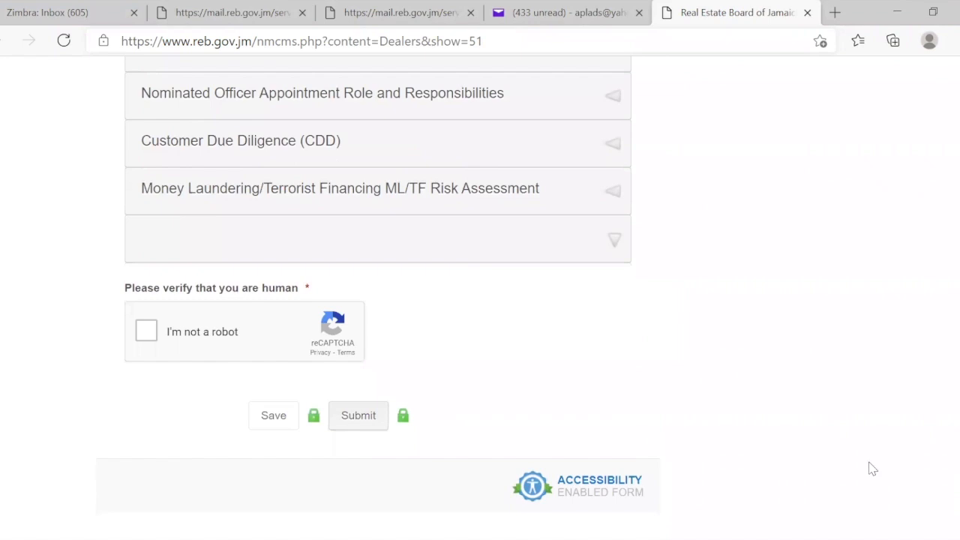
{"action": "left_click", "coordinate": [146, 333]}
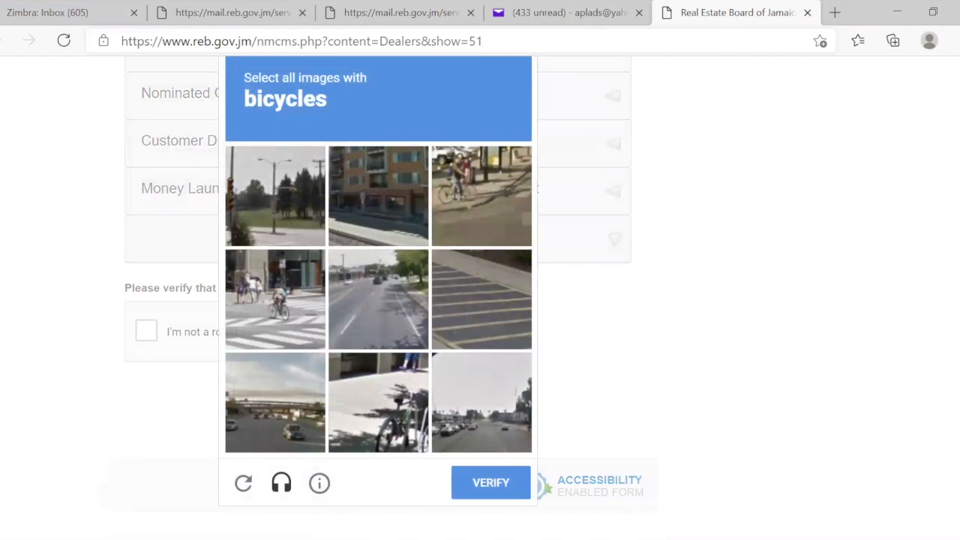
{"action": "scroll", "coordinate": [378, 298], "scroll_direction": "up", "scroll_amount": 4}
{"action": "scroll", "coordinate": [378, 297], "scroll_direction": "down", "scroll_amount": 3}
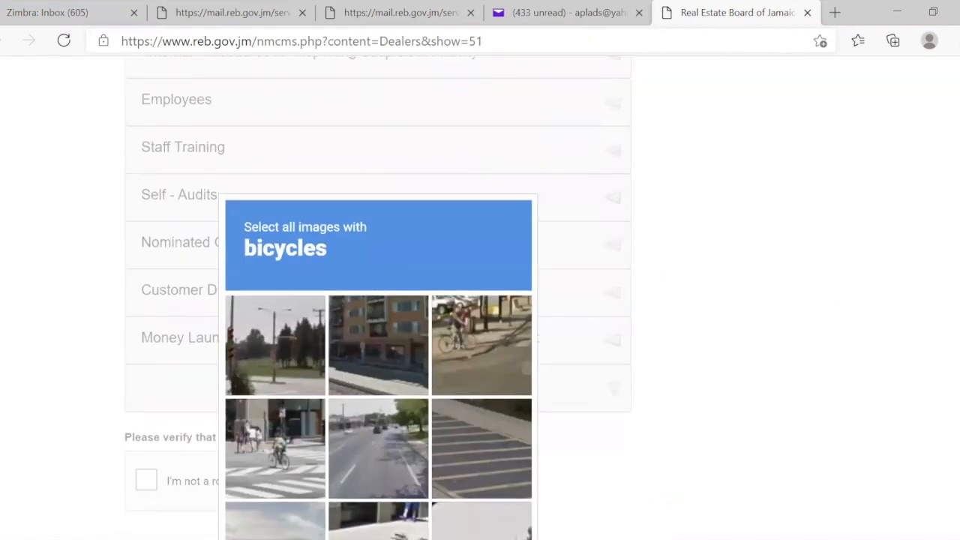
{"action": "scroll", "coordinate": [378, 297], "scroll_direction": "down", "scroll_amount": 1}
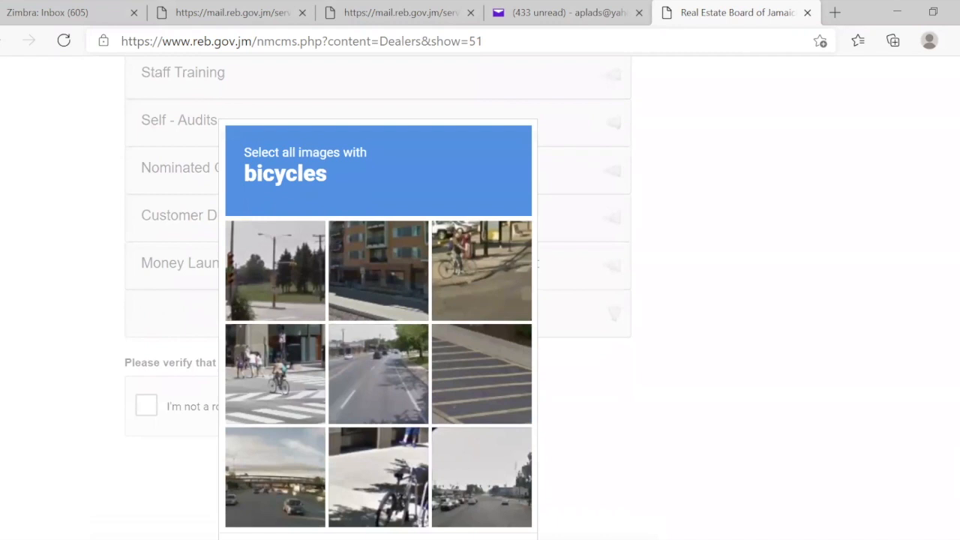
{"action": "scroll", "coordinate": [378, 298], "scroll_direction": "down", "scroll_amount": 1}
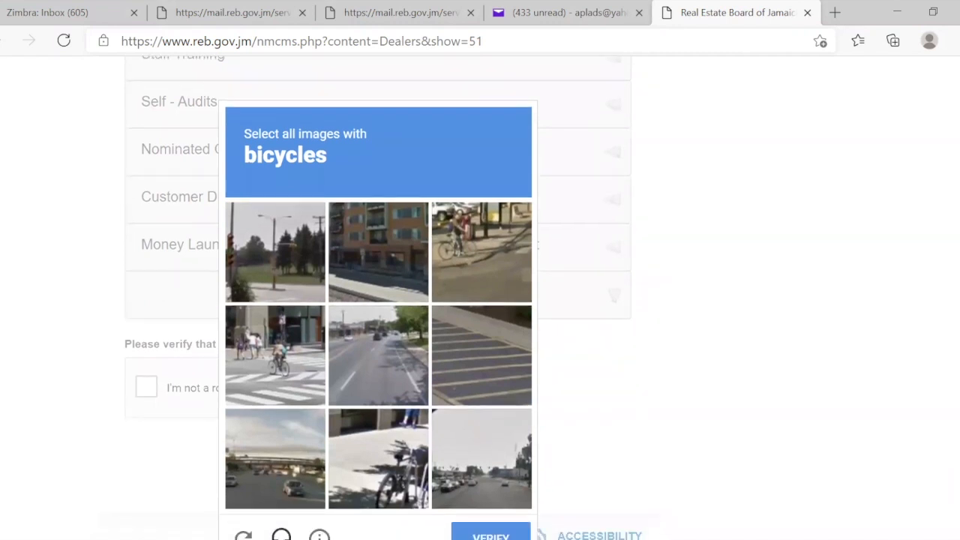
{"action": "left_click", "coordinate": [381, 480]}
{"action": "left_click", "coordinate": [258, 359]}
{"action": "left_click", "coordinate": [477, 259]}
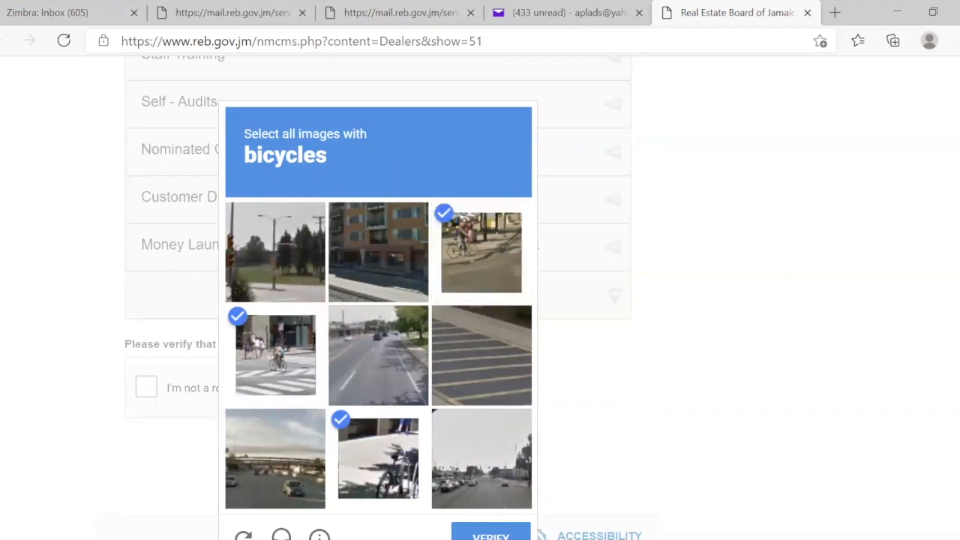
{"action": "scroll", "coordinate": [765, 510], "scroll_direction": "down", "scroll_amount": 1}
{"action": "left_click", "coordinate": [492, 480]}
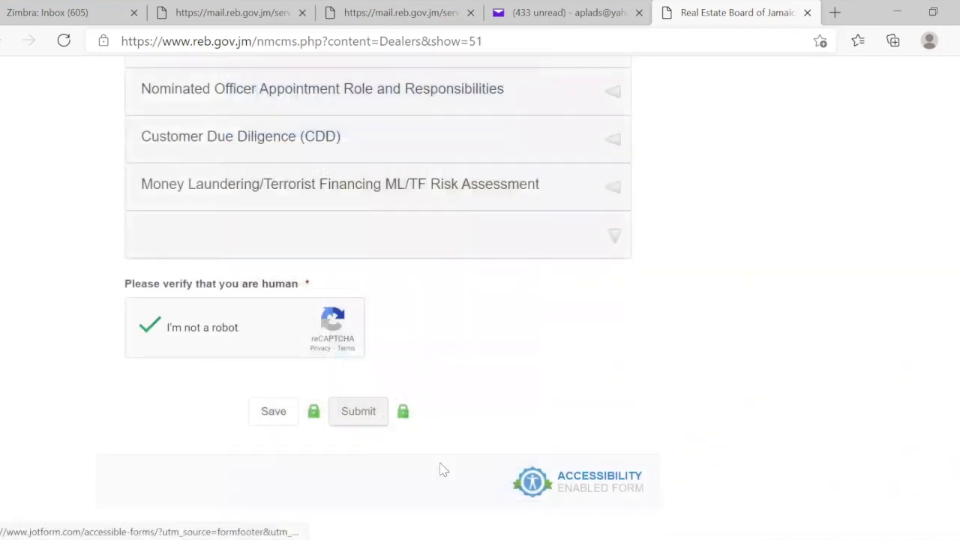
{"action": "left_click", "coordinate": [268, 417]}
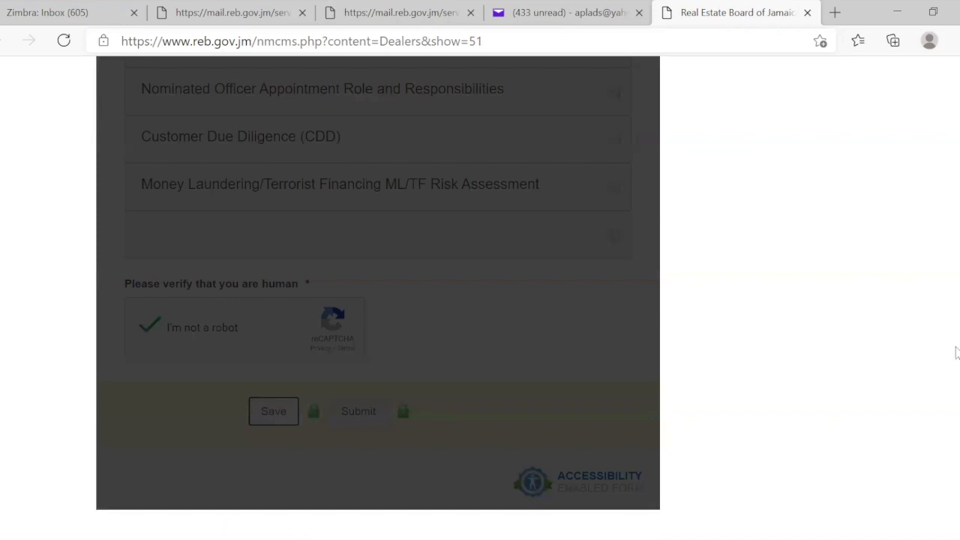
Step: Skip creating an account in the save-progress dialog, and return to its sign-up options
{"action": "left_click_drag", "start_coordinate": [958, 463], "coordinate": [940, 294]}
{"action": "scroll", "coordinate": [941, 300], "scroll_direction": "up", "scroll_amount": 5}
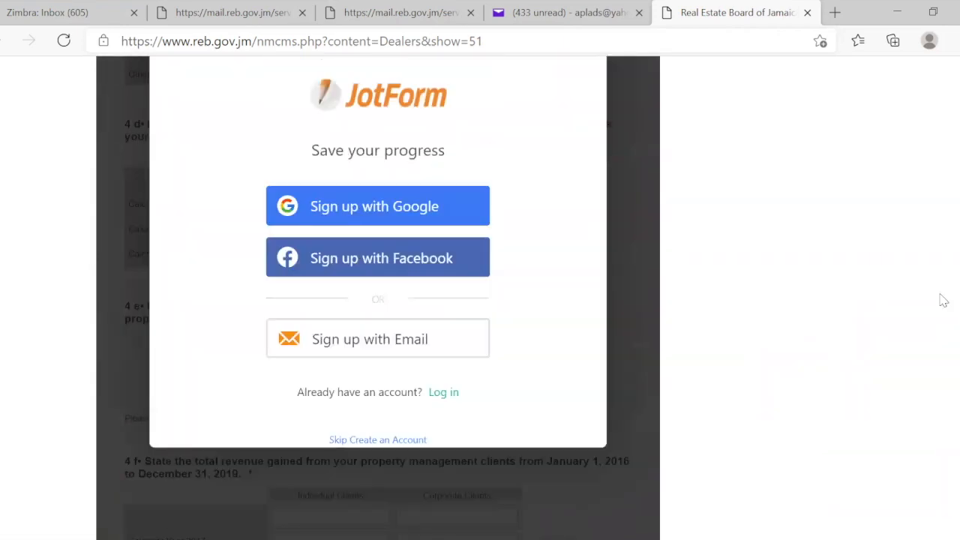
{"action": "scroll", "coordinate": [938, 300], "scroll_direction": "down", "scroll_amount": 2}
{"action": "scroll", "coordinate": [936, 299], "scroll_direction": "up", "scroll_amount": 1}
{"action": "scroll", "coordinate": [936, 299], "scroll_direction": "up", "scroll_amount": 1}
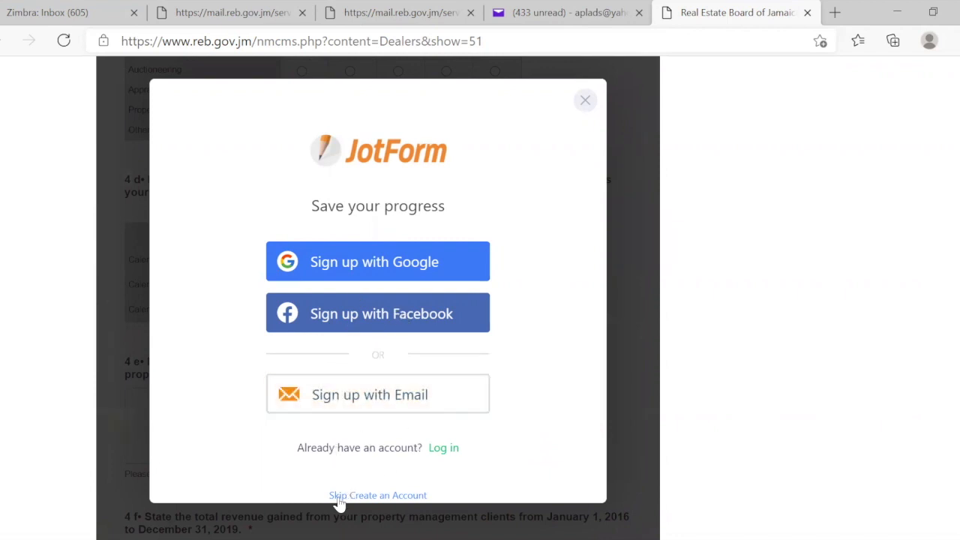
{"action": "left_click", "coordinate": [399, 497]}
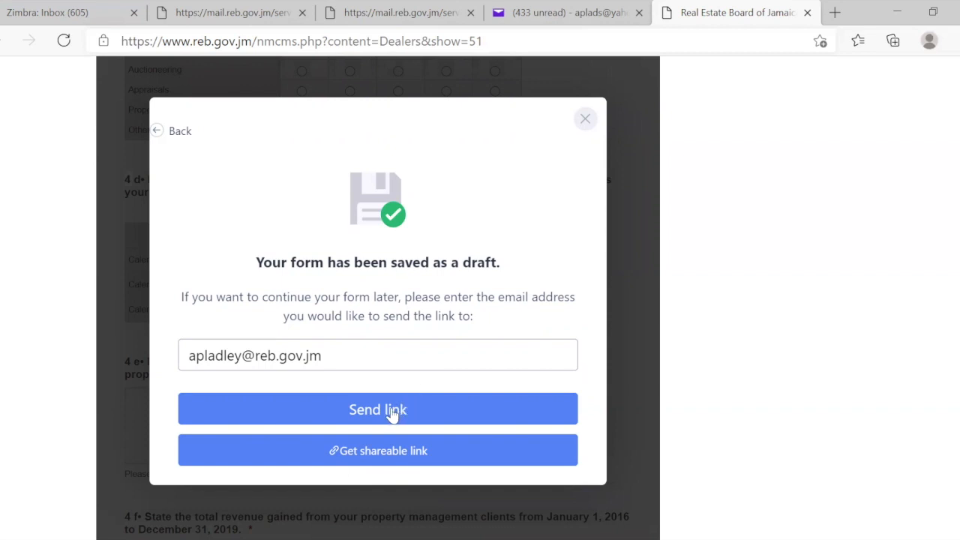
{"action": "left_click", "coordinate": [159, 133]}
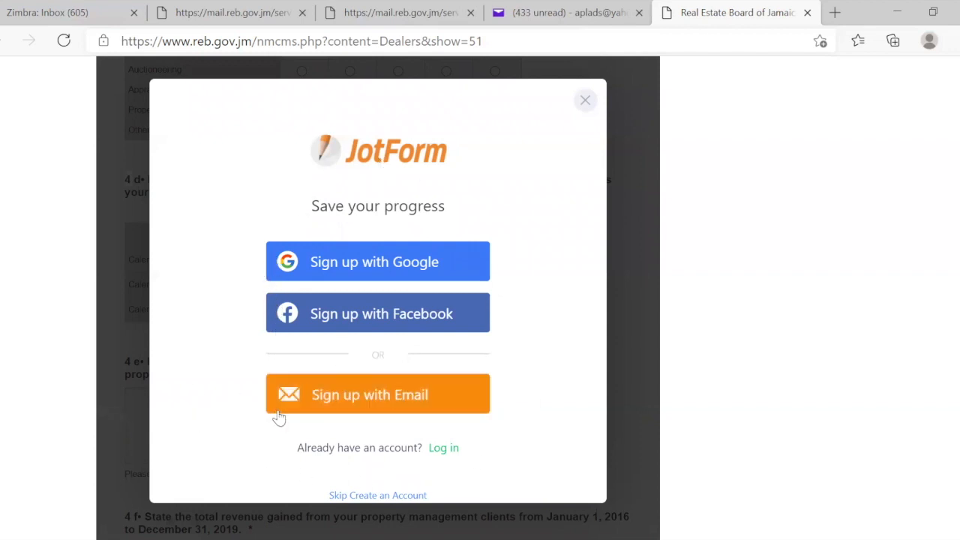
Step: Save the questionnaire as a draft without creating an account, and send the continuation link to the prefilled e-mail address
{"action": "left_click", "coordinate": [341, 496]}
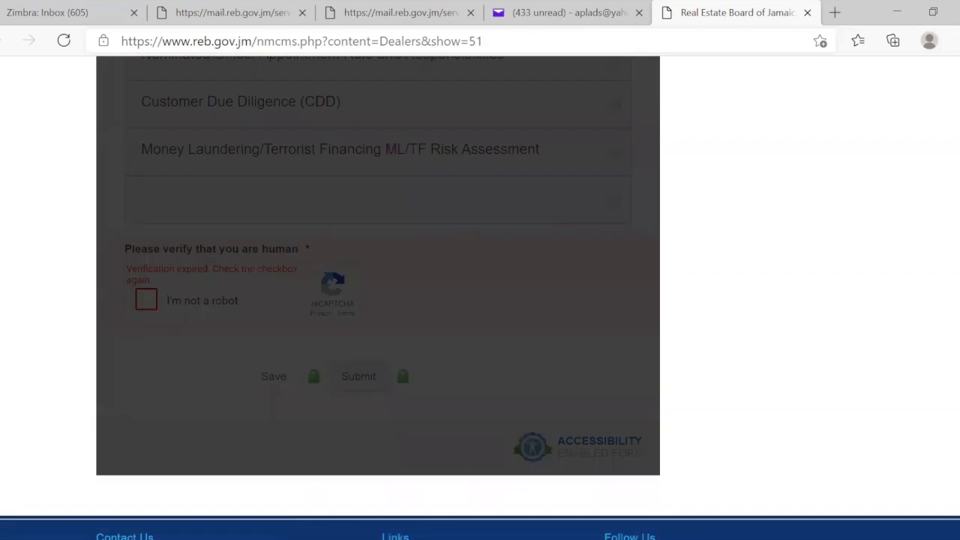
{"action": "left_click_drag", "start_coordinate": [959, 450], "coordinate": [917, 284]}
{"action": "scroll", "coordinate": [920, 289], "scroll_direction": "down", "scroll_amount": 4}
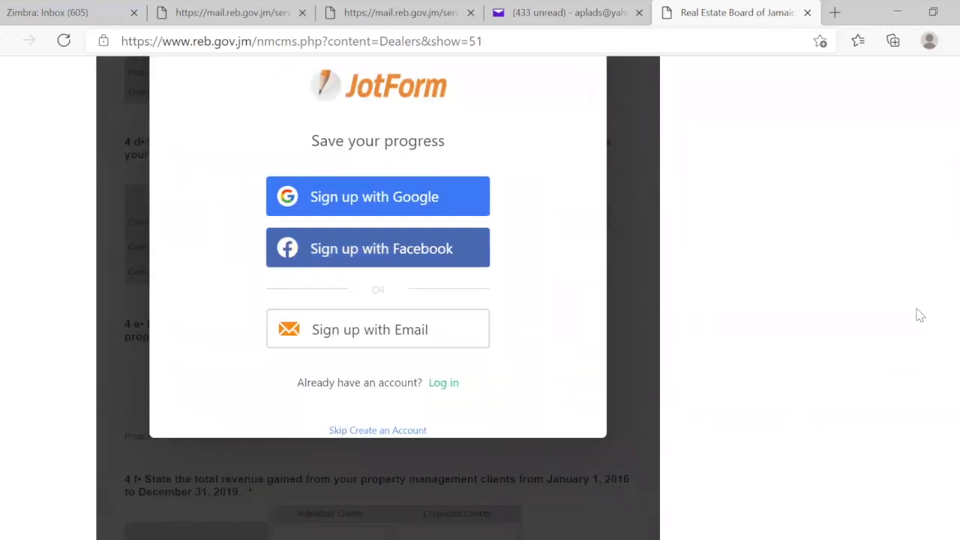
{"action": "left_click", "coordinate": [362, 432]}
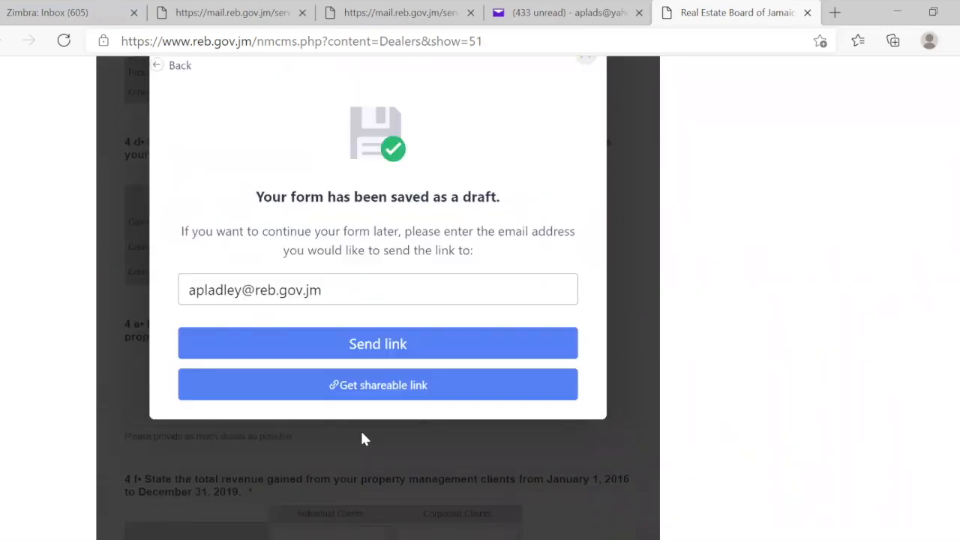
{"action": "left_click", "coordinate": [380, 348]}
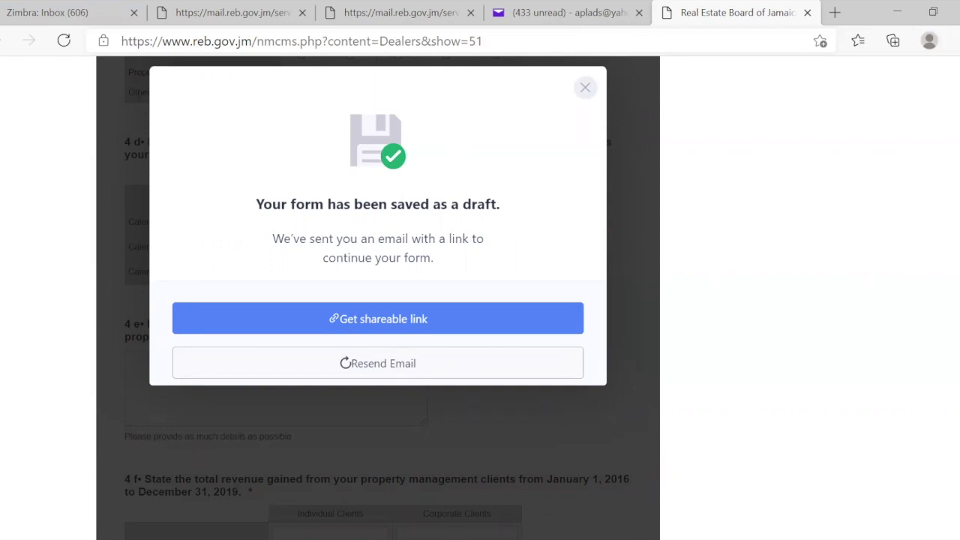
Step: Close the draft-saved dialog and go back to the beginning of the questionnaire page
{"action": "scroll", "coordinate": [621, 351], "scroll_direction": "up", "scroll_amount": 4}
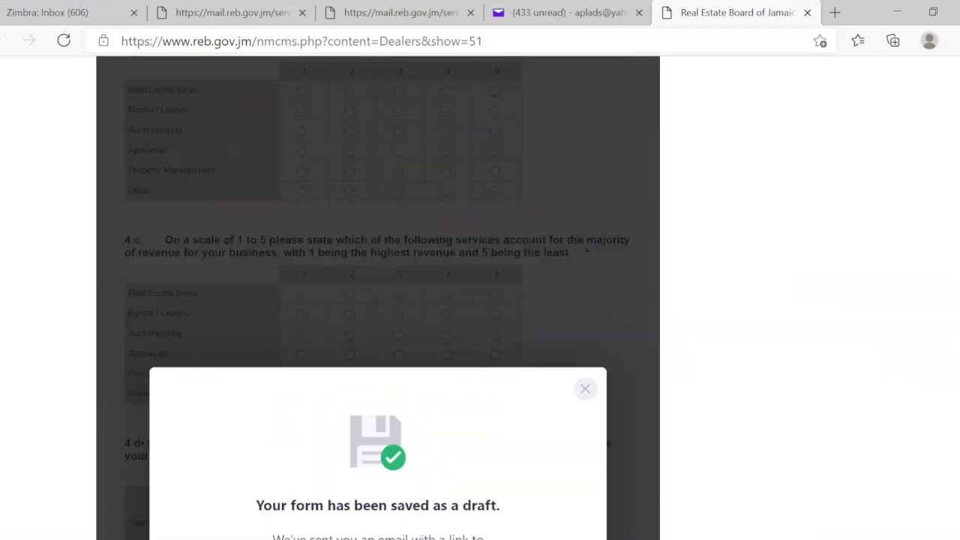
{"action": "left_click", "coordinate": [586, 390]}
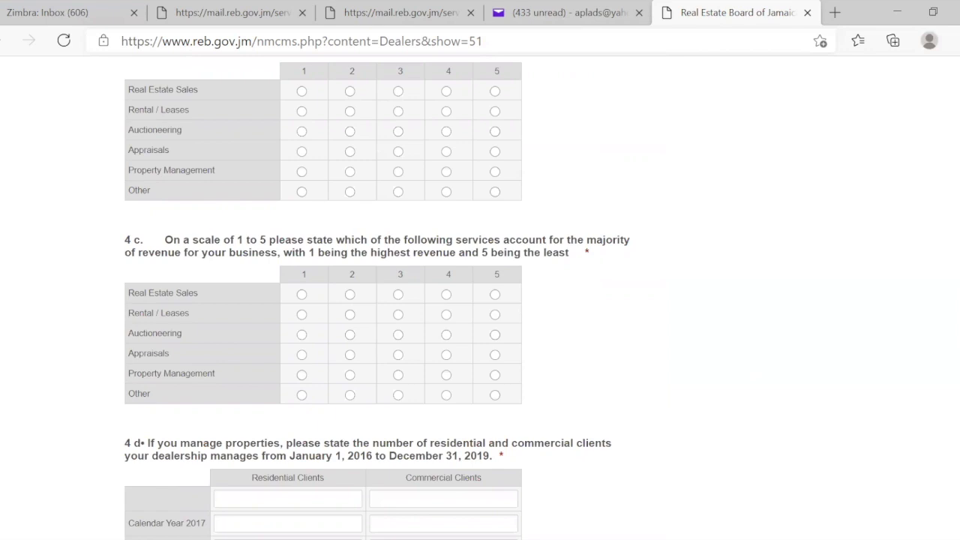
{"action": "scroll", "coordinate": [377, 300], "scroll_direction": "up", "scroll_amount": 20}
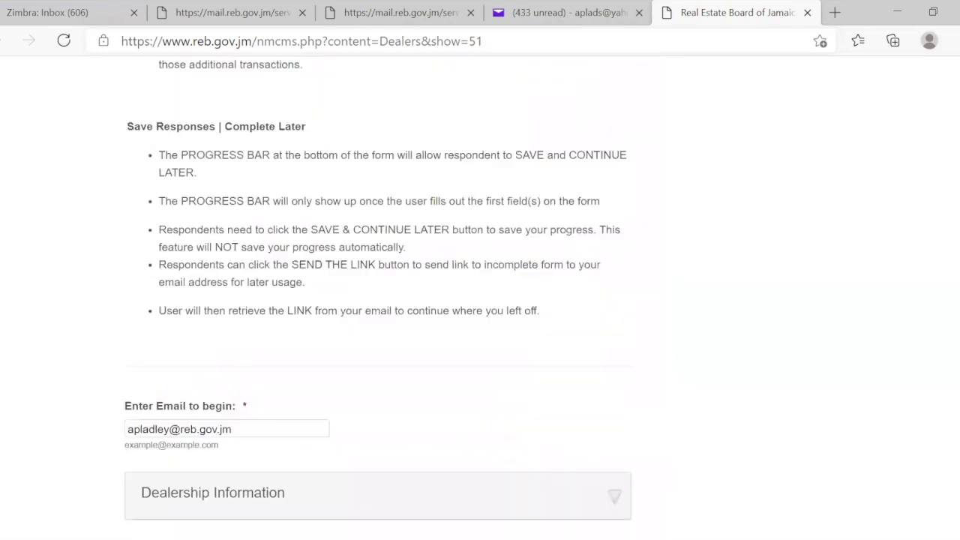
{"action": "scroll", "coordinate": [488, 291], "scroll_direction": "up", "scroll_amount": 4}
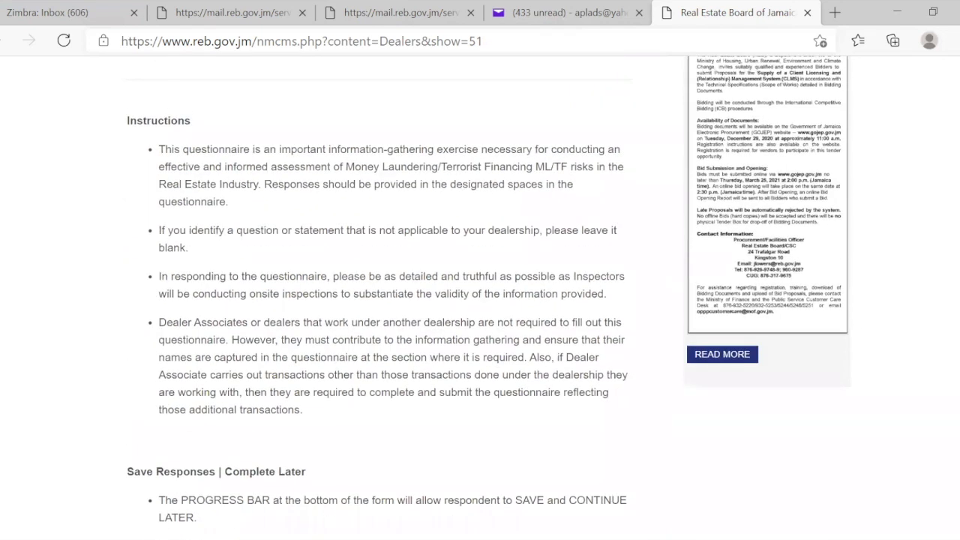
{"action": "scroll", "coordinate": [378, 300], "scroll_direction": "up", "scroll_amount": 12}
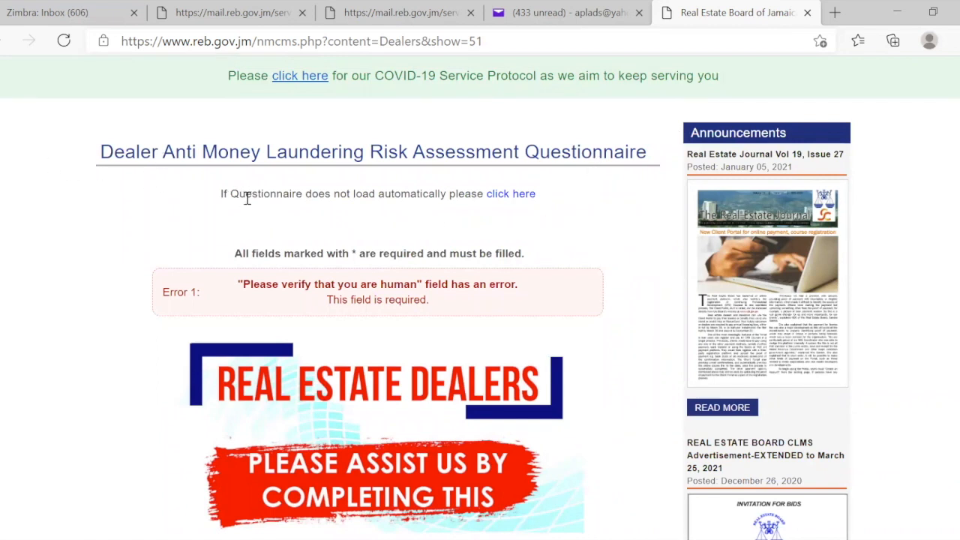
Step: Switch to the Zimbra inbox and open JotForm's newest "Continue filling out this form later" message at its Continue Form link
{"action": "left_click", "coordinate": [42, 12]}
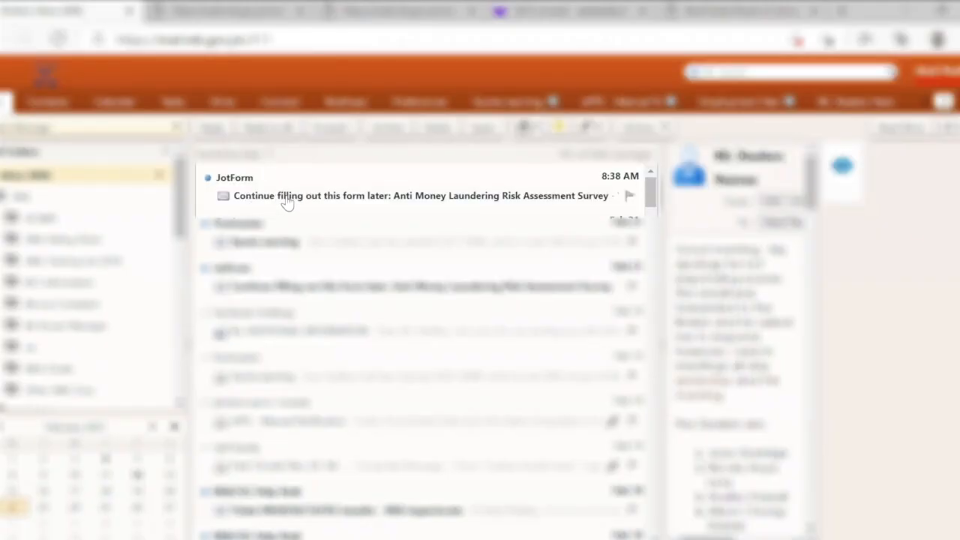
{"action": "left_click", "coordinate": [287, 199]}
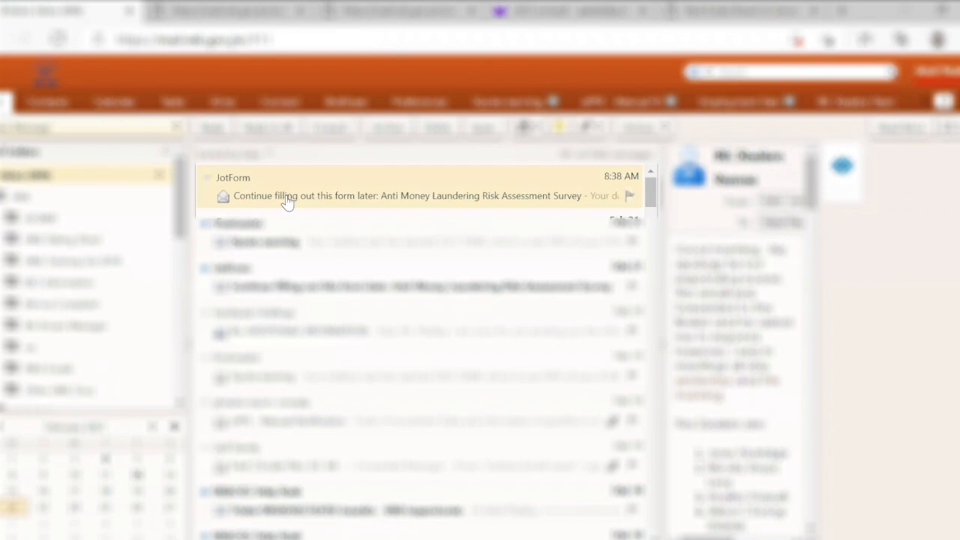
{"action": "double_click", "coordinate": [287, 201]}
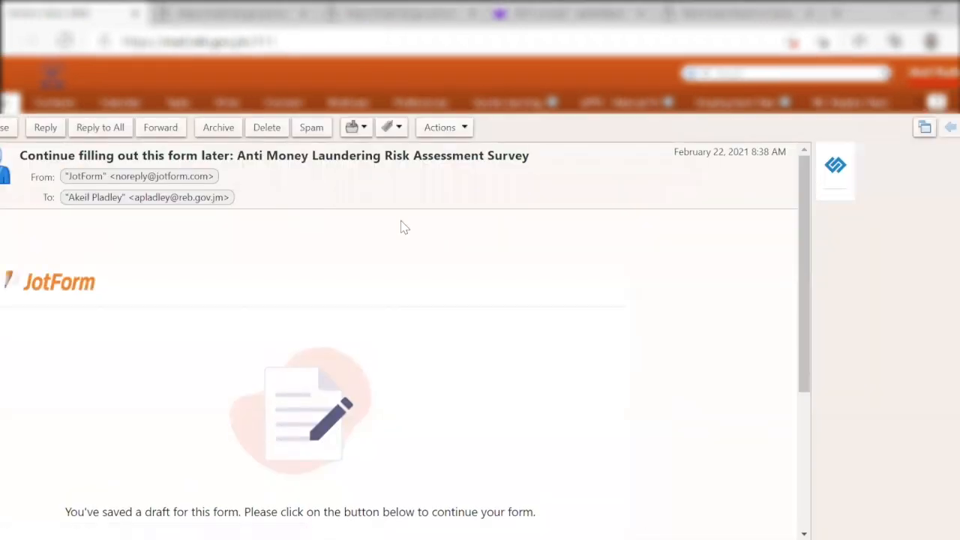
{"action": "left_click_drag", "start_coordinate": [805, 270], "coordinate": [806, 390]}
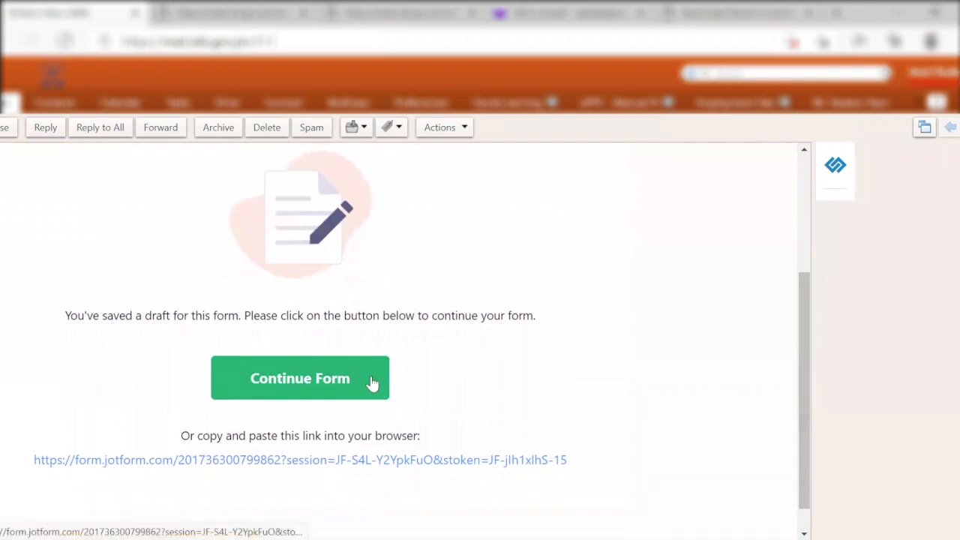